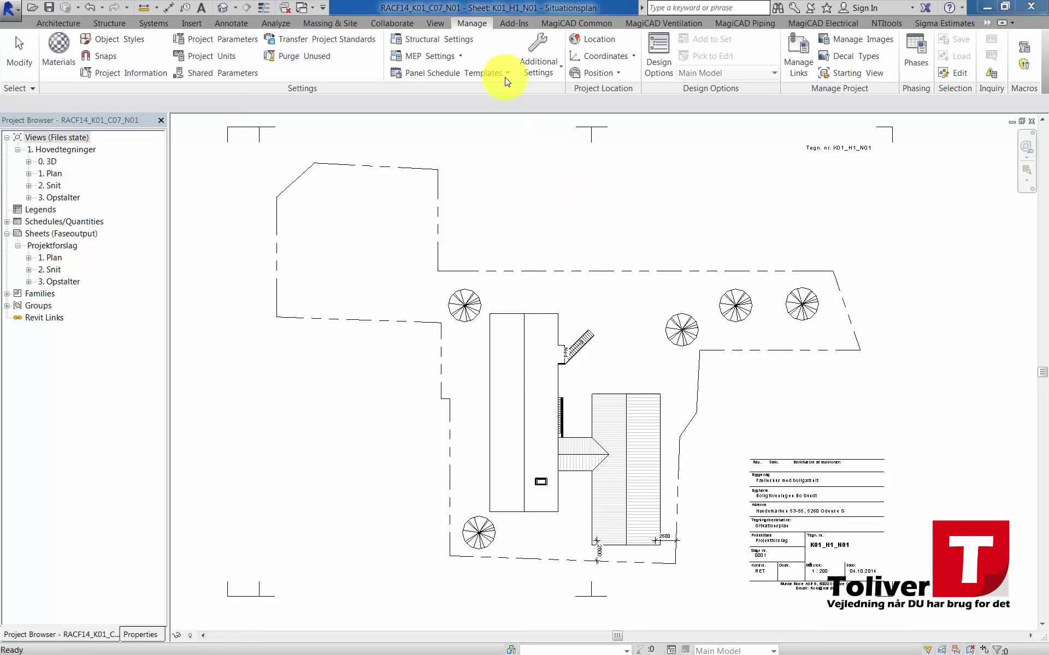
# Step: Delete the Paper Size parameter from the Project Parameters list and confirm the removal
pyautogui.click(228, 43)
pyautogui.moveTo(455, 226); pyautogui.dragTo(398, 122)
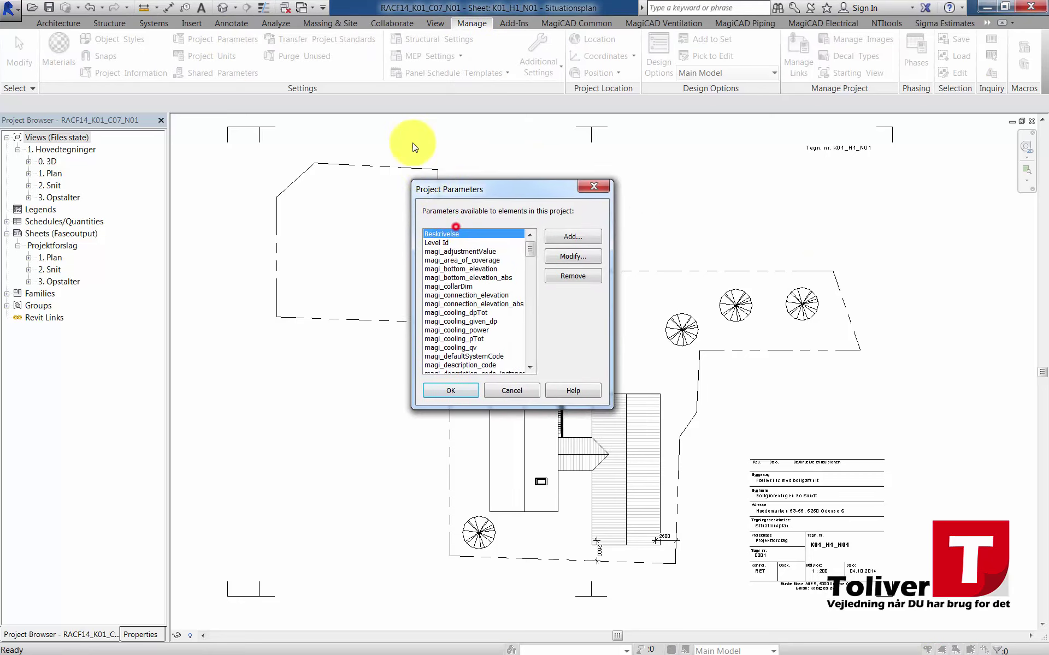
pyautogui.moveTo(480, 174); pyautogui.dragTo(482, 289)
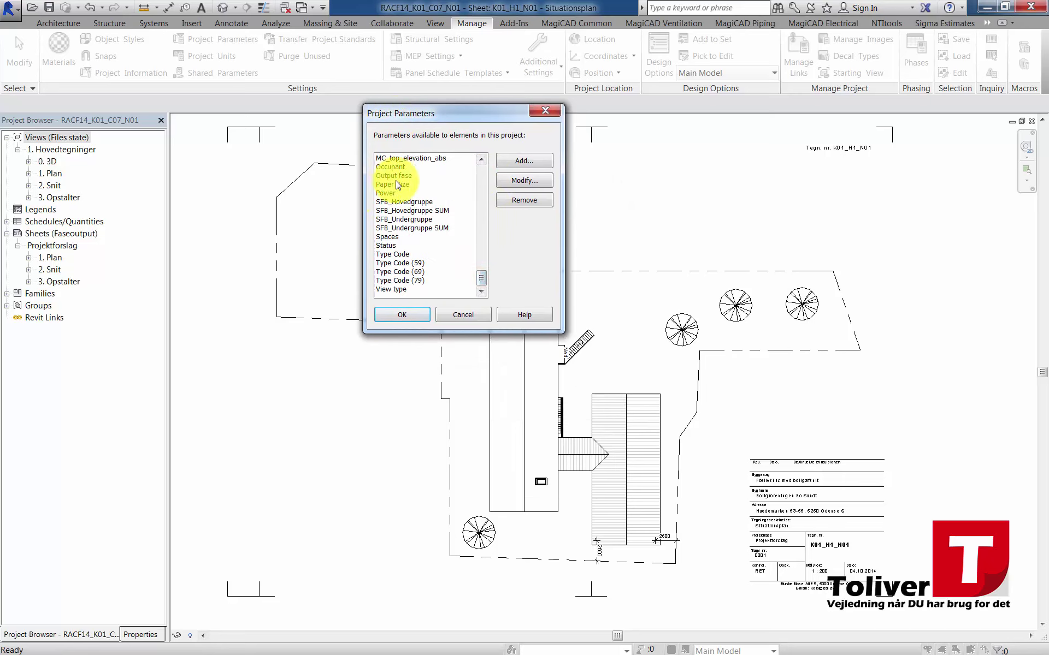
pyautogui.click(396, 184)
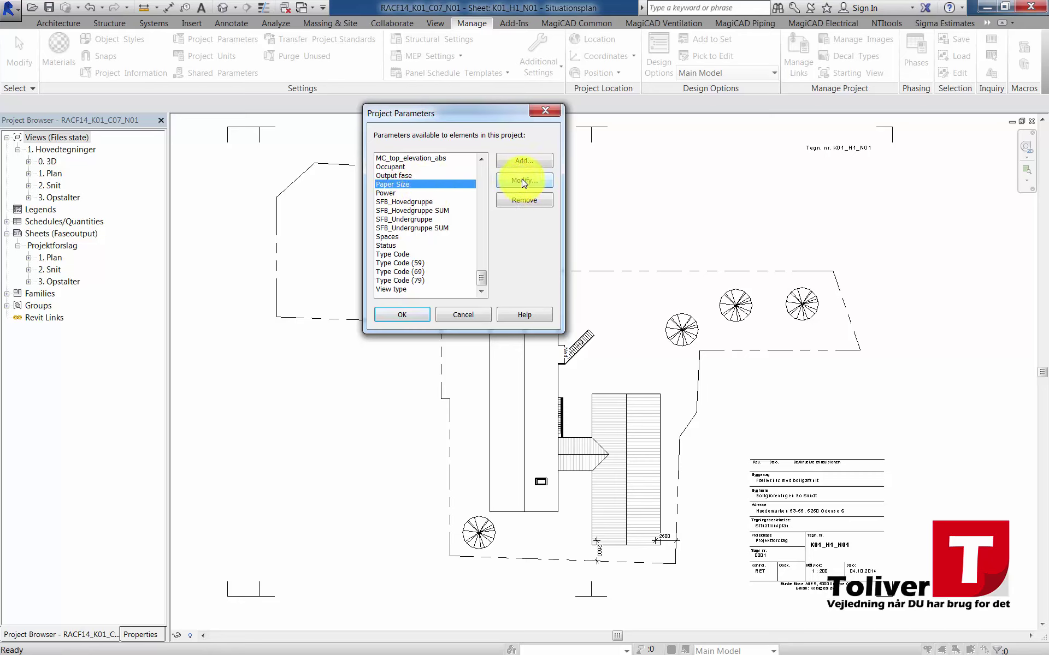
pyautogui.click(533, 200)
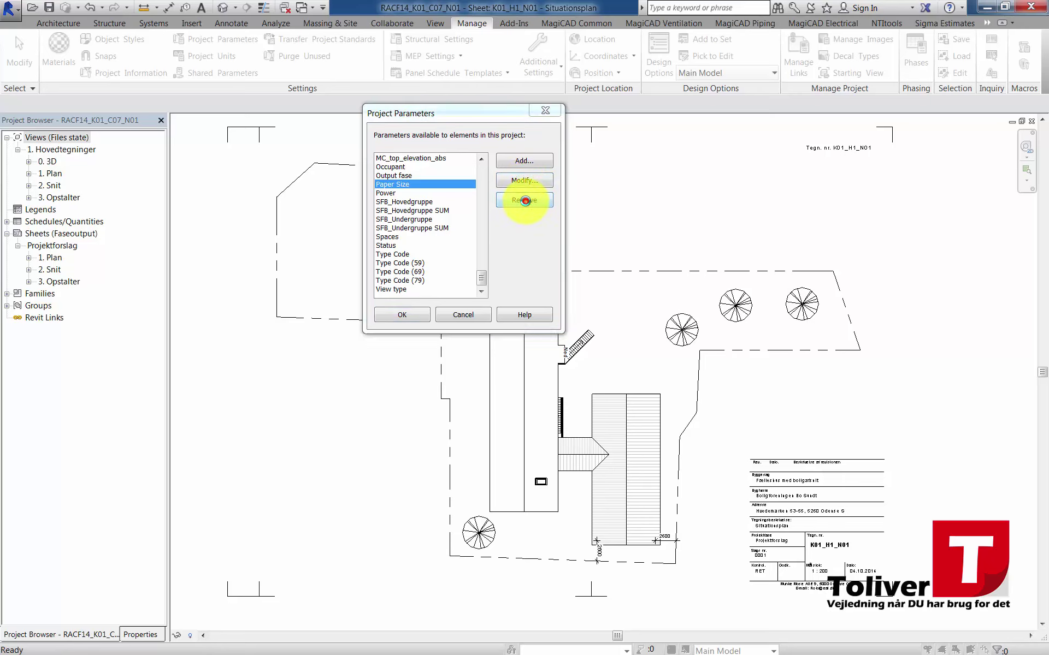
pyautogui.click(555, 350)
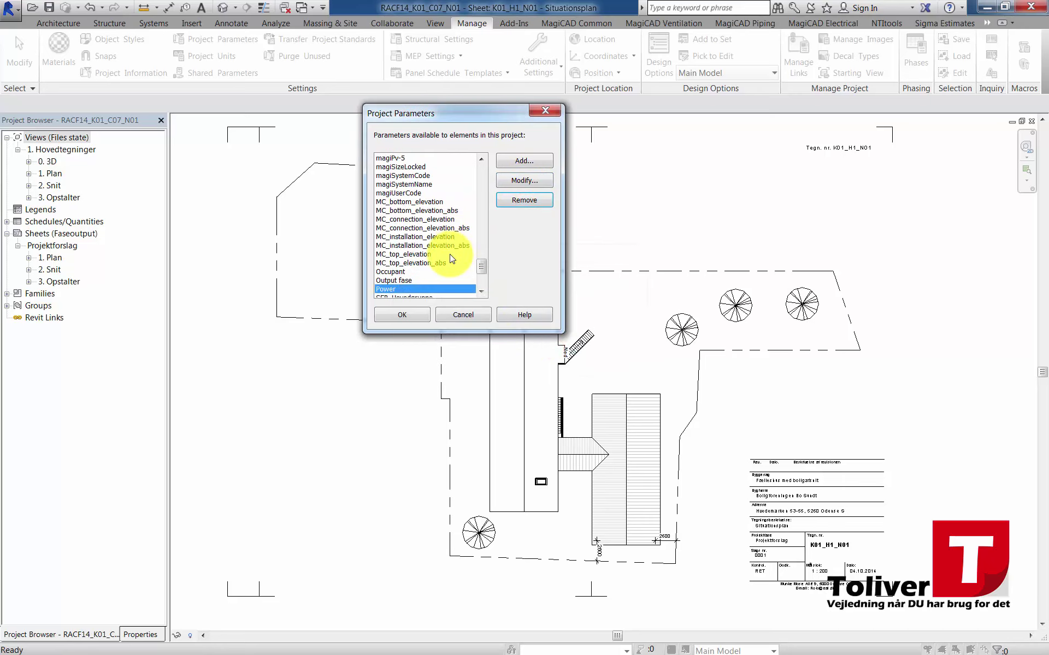
pyautogui.click(483, 271)
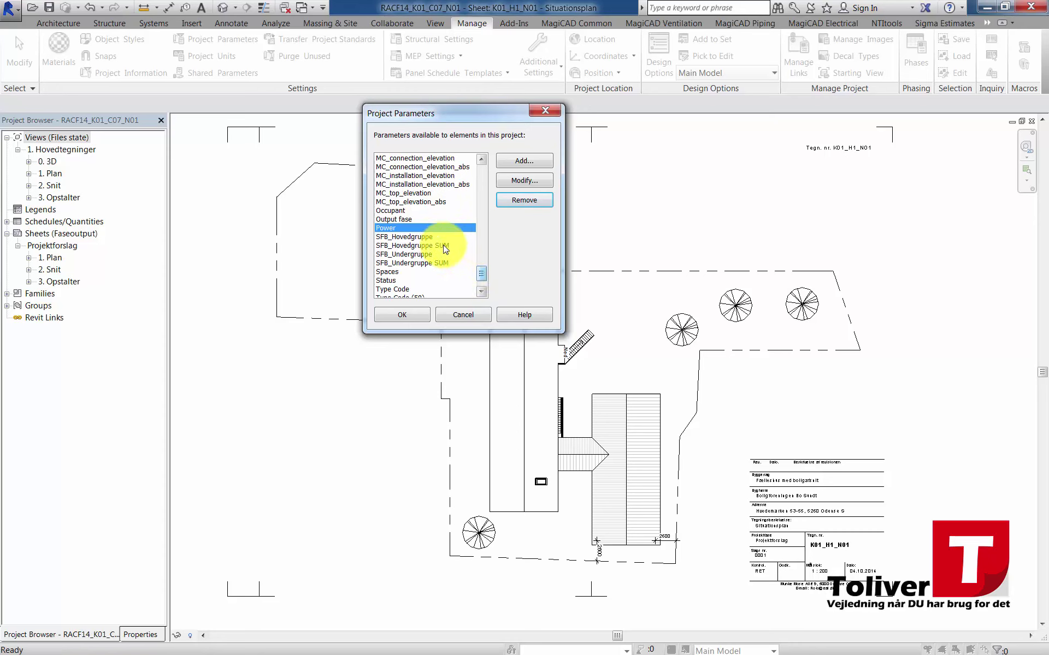
# Step: Add a Paper Size instance Text project parameter assigned to the Sheets category
pyautogui.click(512, 164)
pyautogui.click(332, 207)
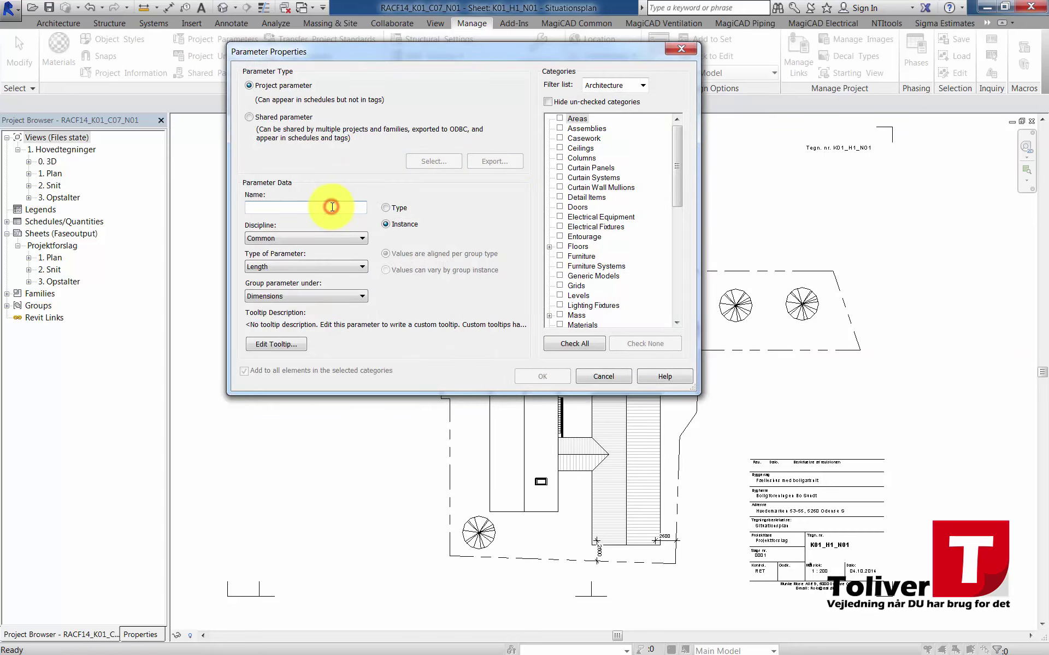
pyautogui.write('Paper Size')
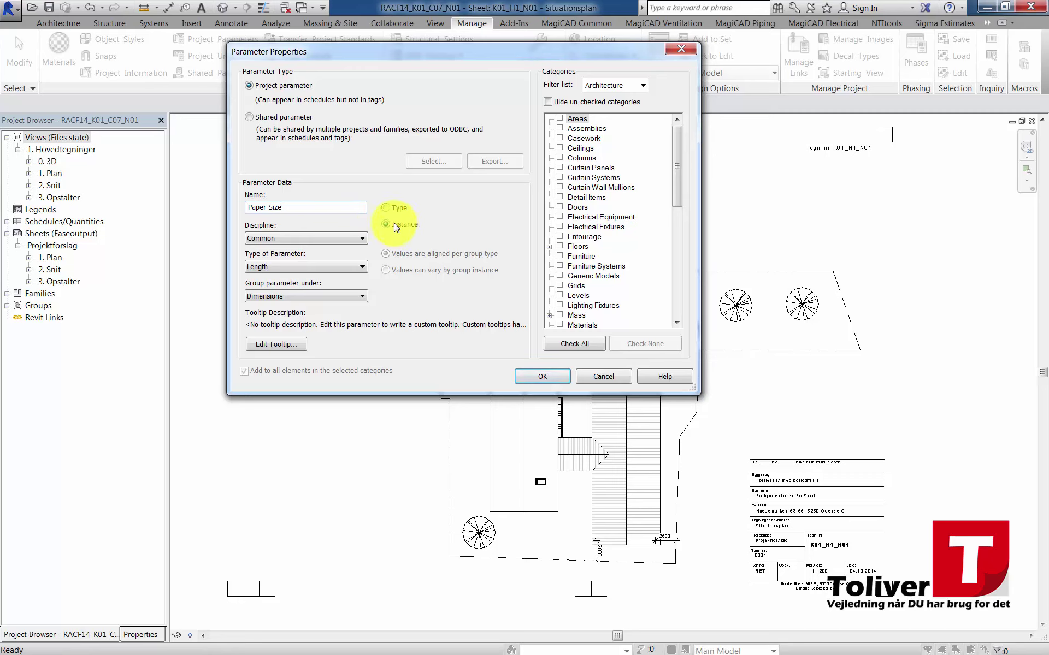
pyautogui.click(334, 266)
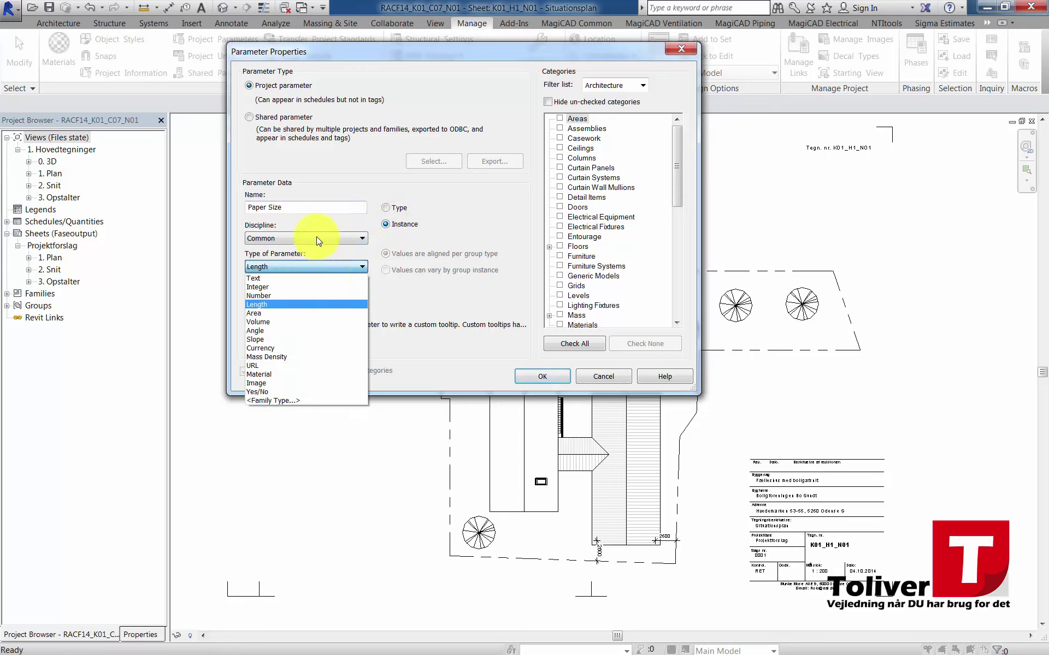
pyautogui.click(297, 278)
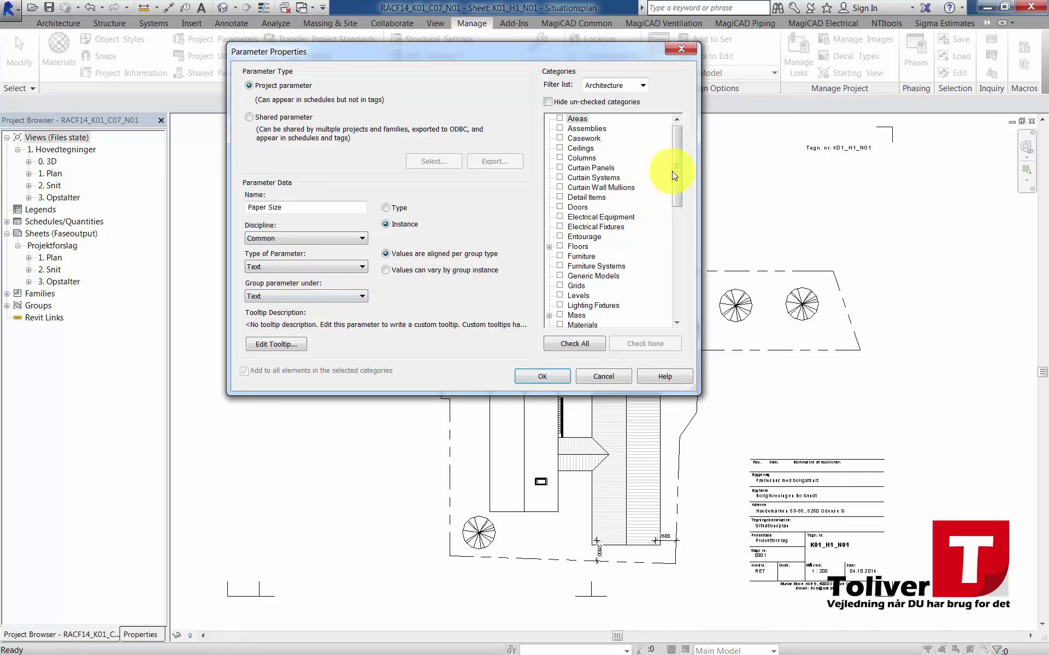
pyautogui.moveTo(676, 167); pyautogui.dragTo(658, 303)
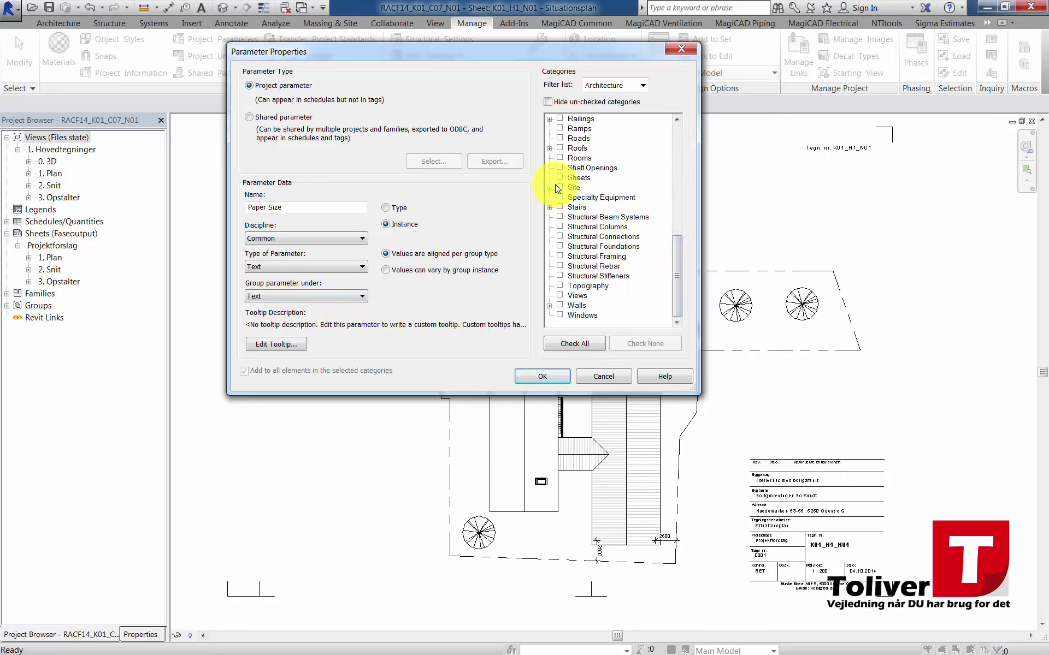
pyautogui.click(559, 177)
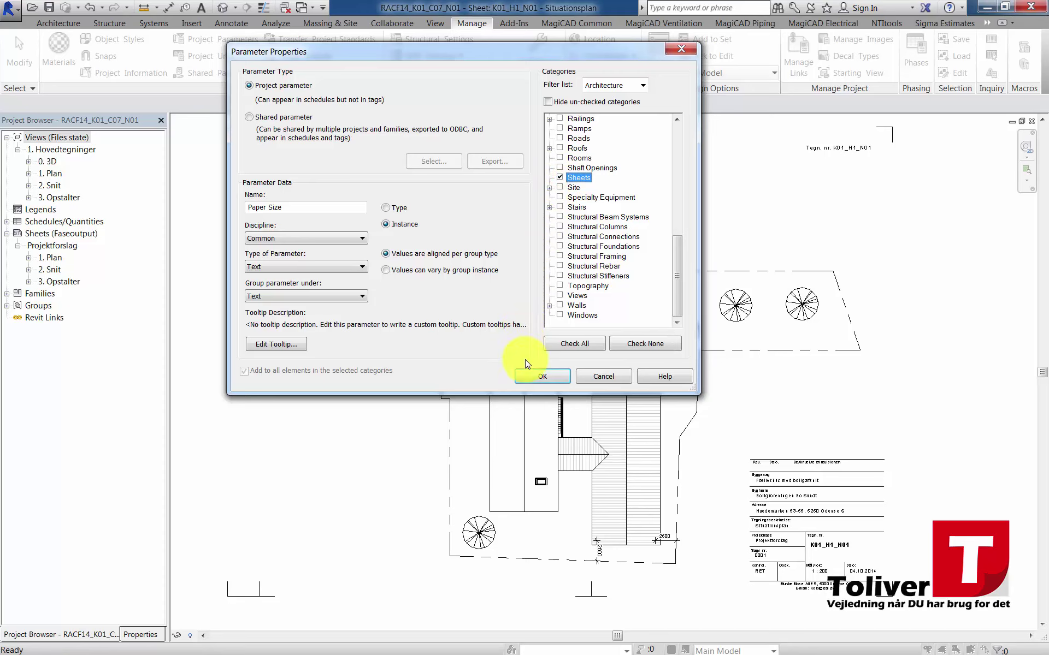
pyautogui.click(528, 377)
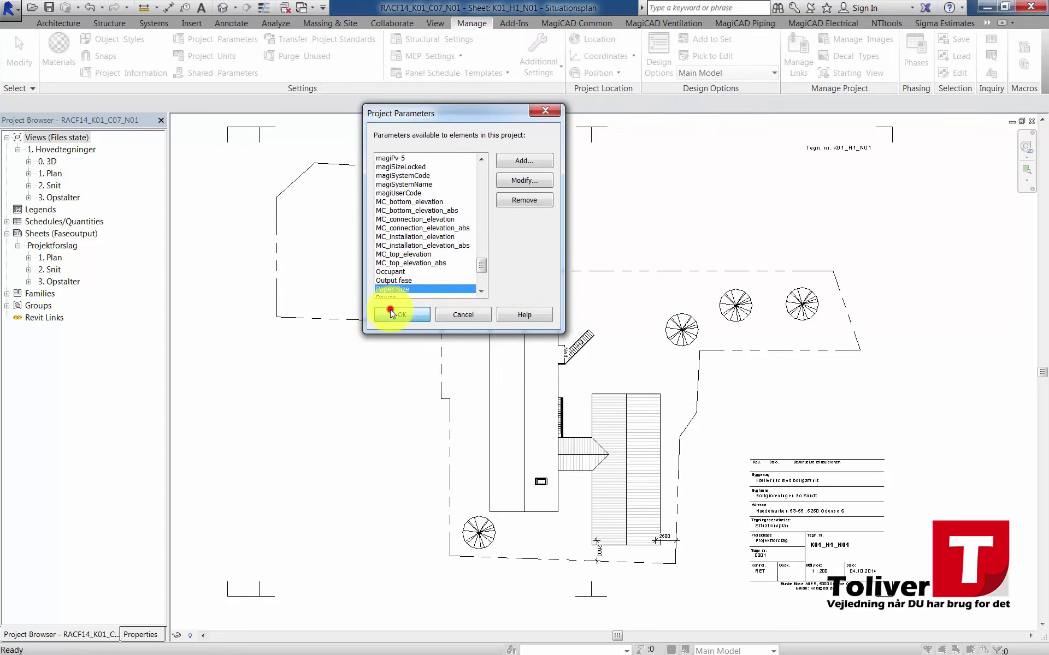
pyautogui.click(389, 311)
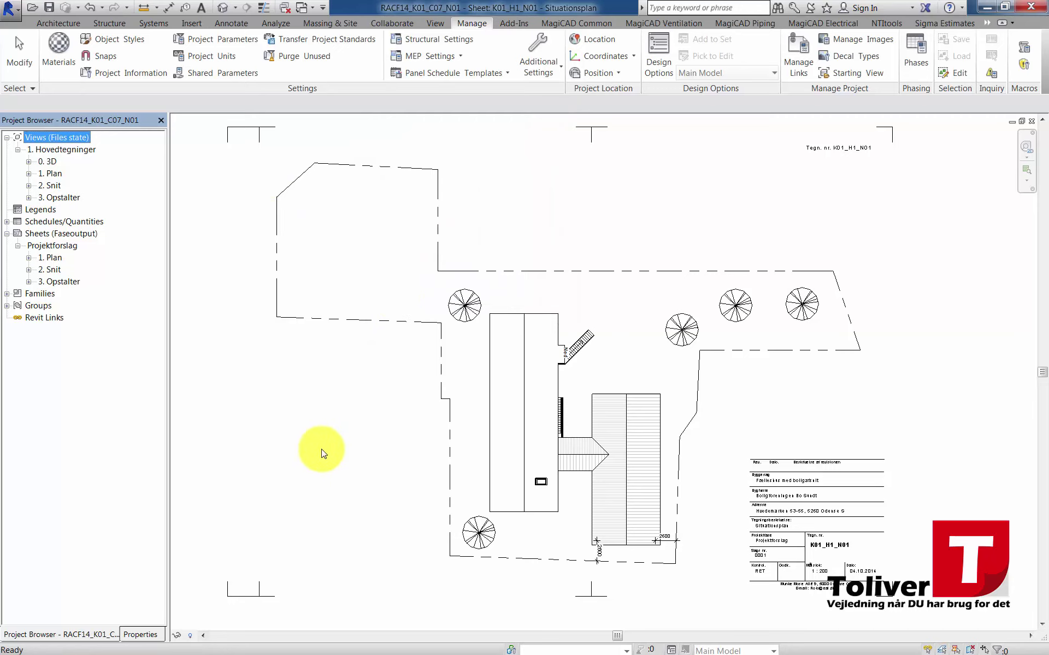
# Step: Open the Tegningsliste Færdig schedule, then delete it from the Project Browser
pyautogui.click(6, 222)
pyautogui.click(58, 233)
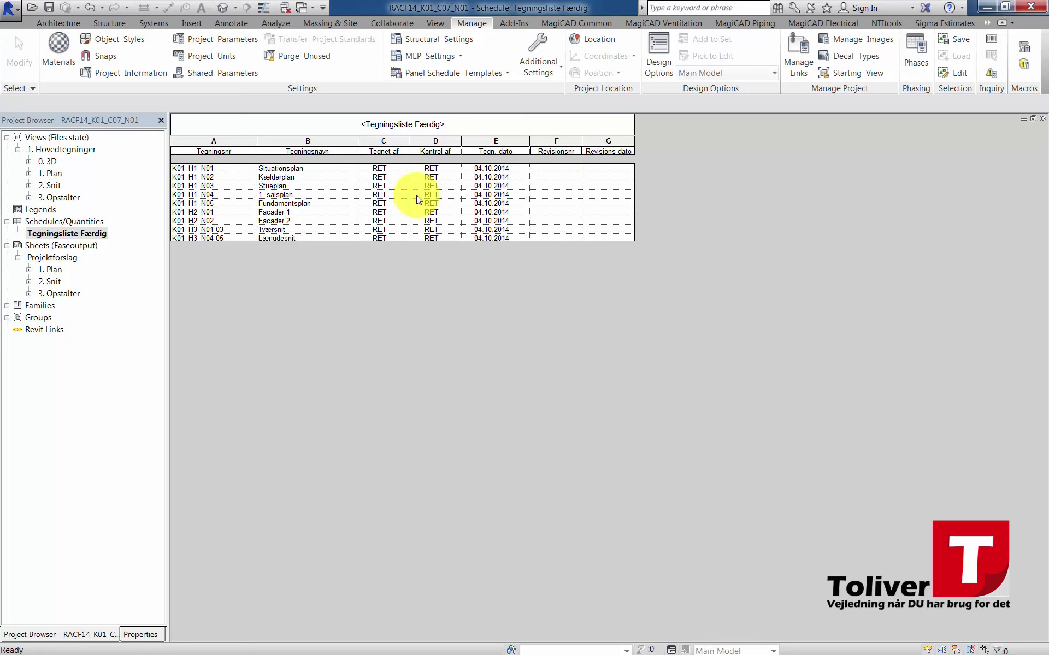
pyautogui.rightClick(38, 235)
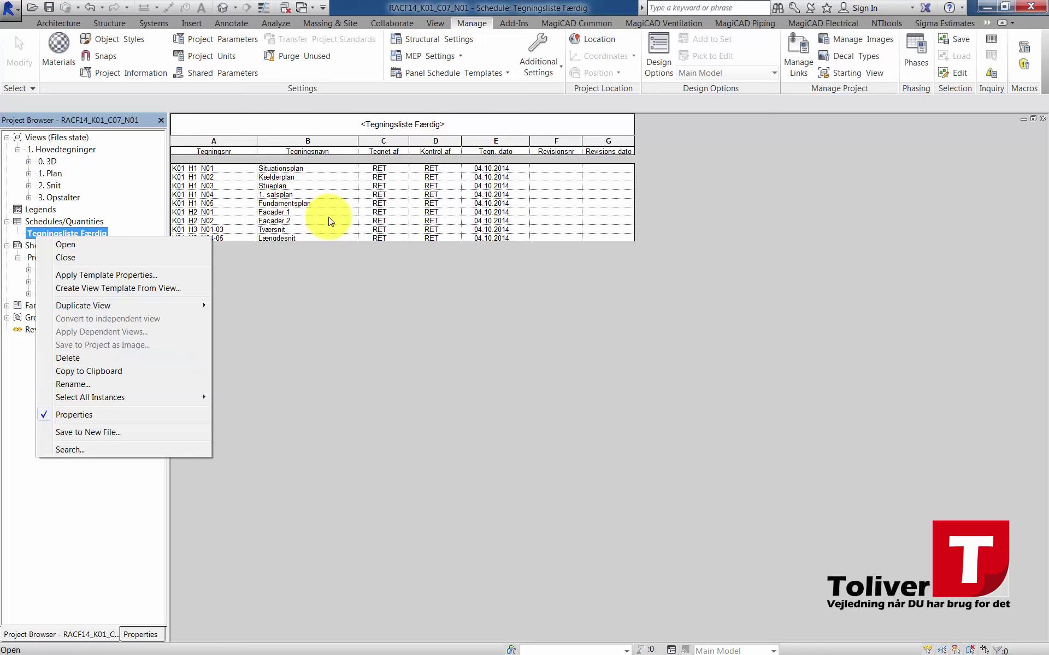
pyautogui.click(68, 358)
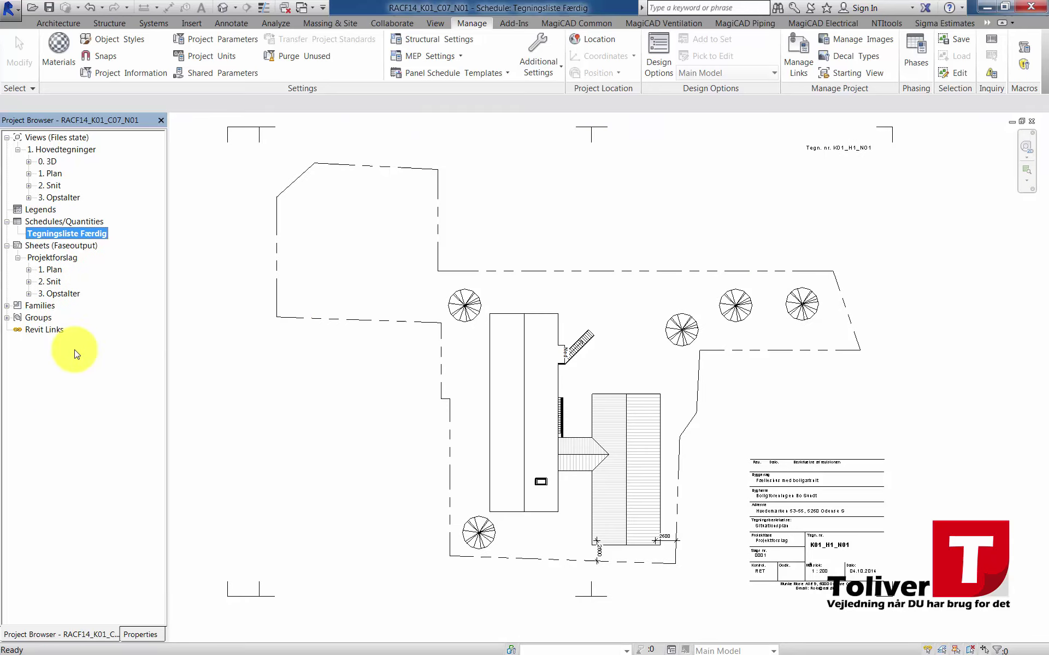
# Step: Create a new sheet list schedule with Sheet Number and Sheet Name fields
pyautogui.rightClick(33, 220)
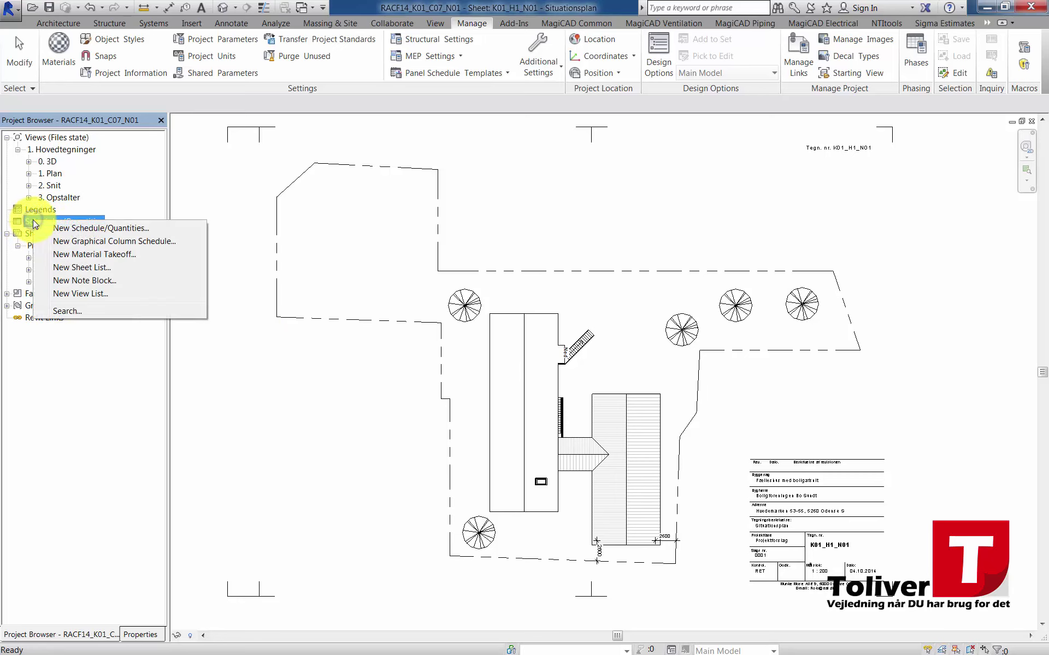
pyautogui.click(67, 268)
pyautogui.moveTo(367, 212); pyautogui.dragTo(343, 174)
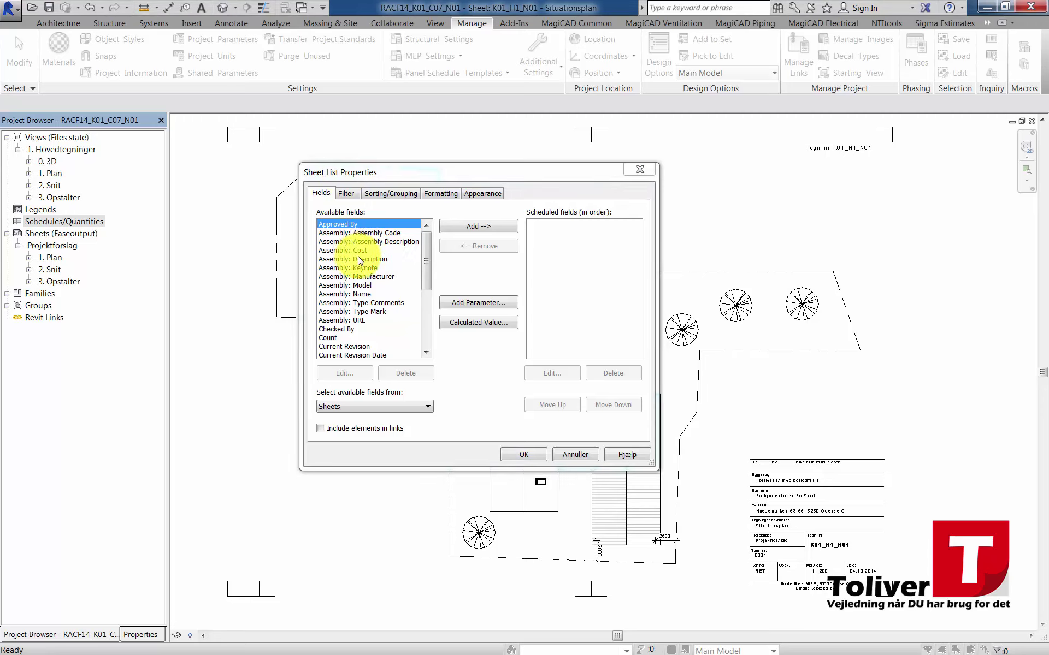
pyautogui.moveTo(426, 262); pyautogui.dragTo(426, 317)
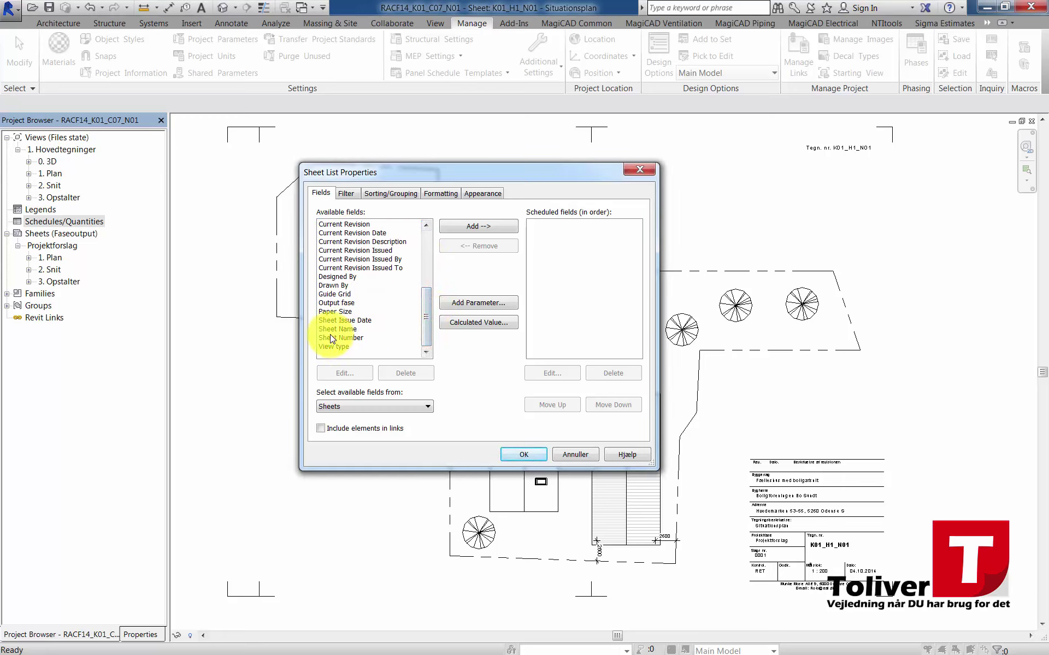
pyautogui.click(330, 338)
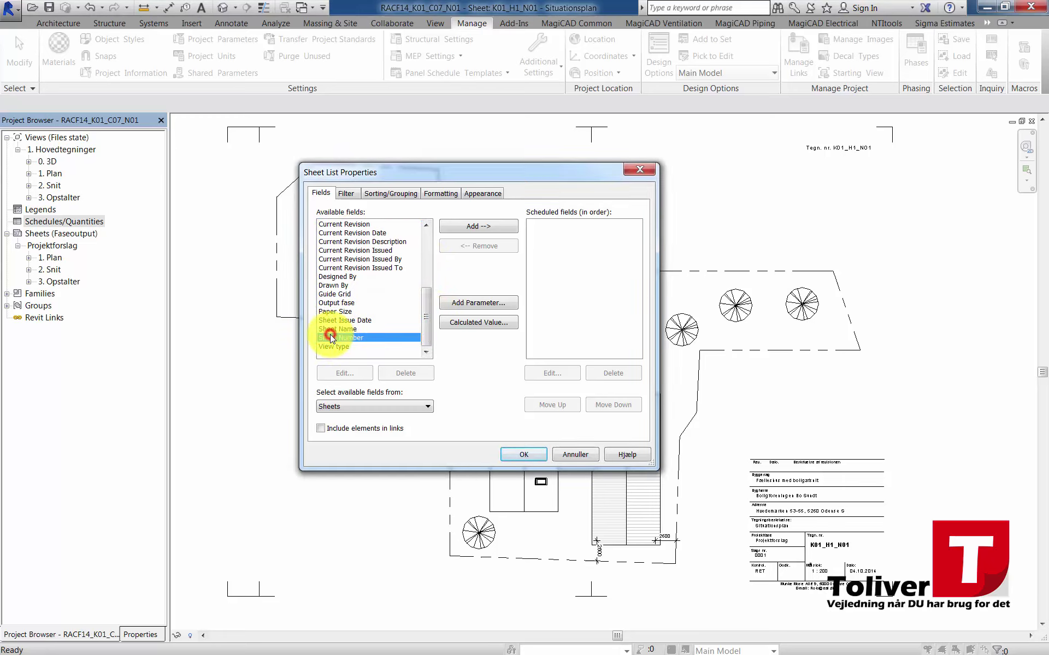
pyautogui.click(459, 229)
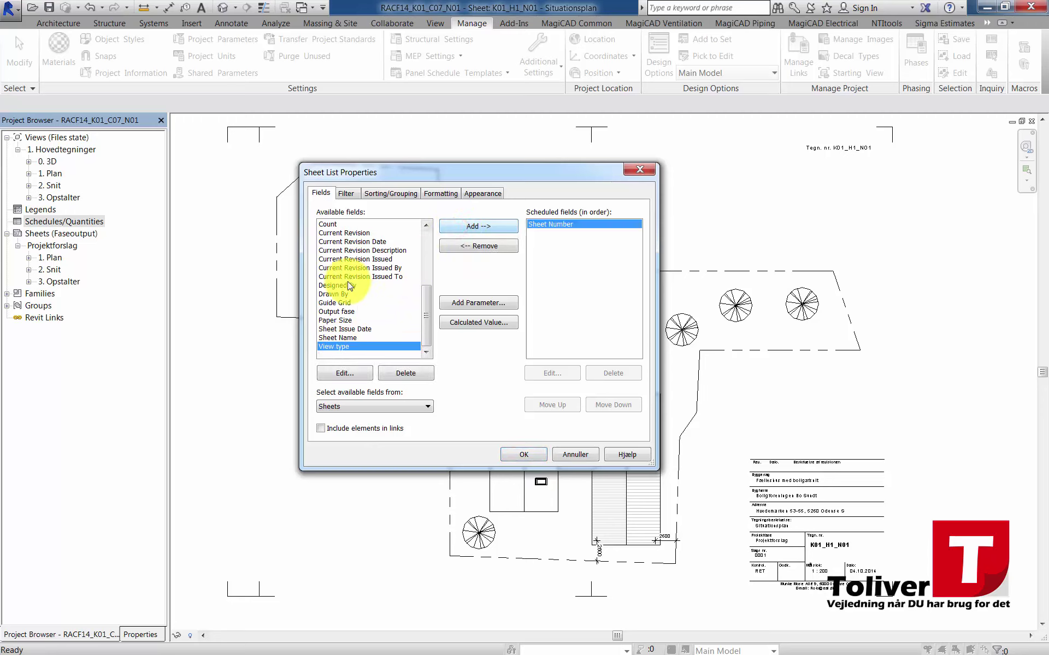
pyautogui.click(345, 334)
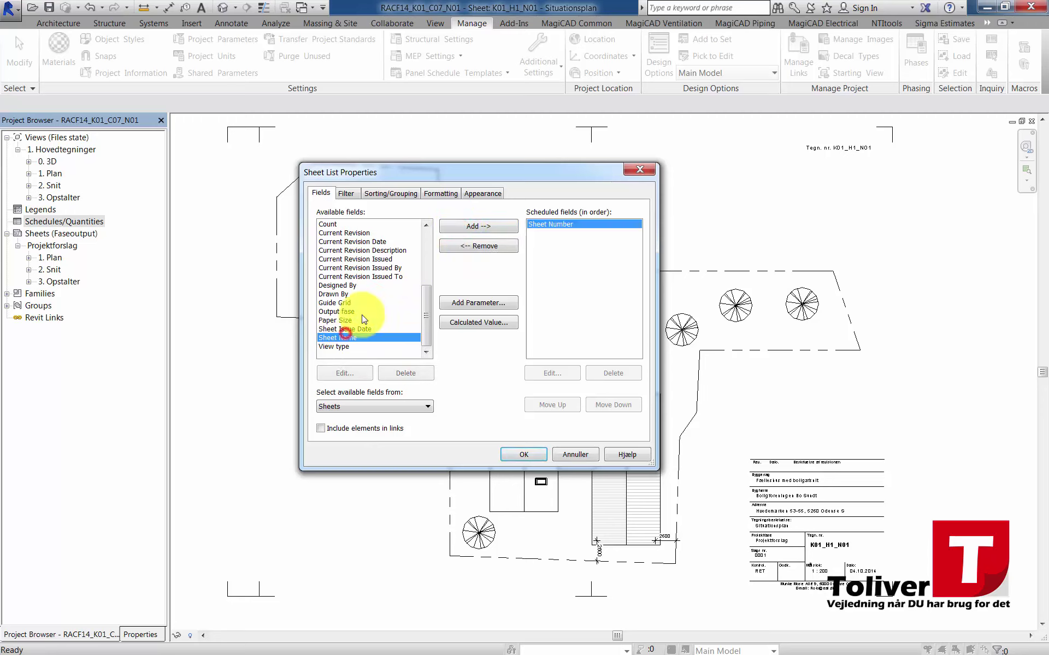
pyautogui.click(479, 228)
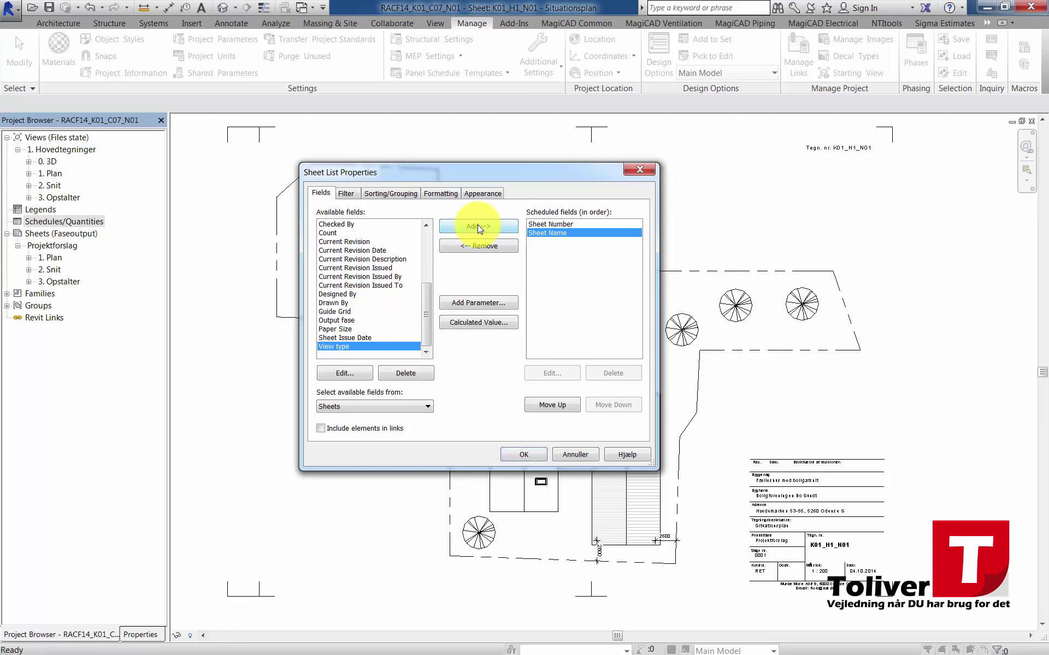
# Step: Add the Drawn By, Checked By and Paper Size fields to the sheet list
pyautogui.click(328, 304)
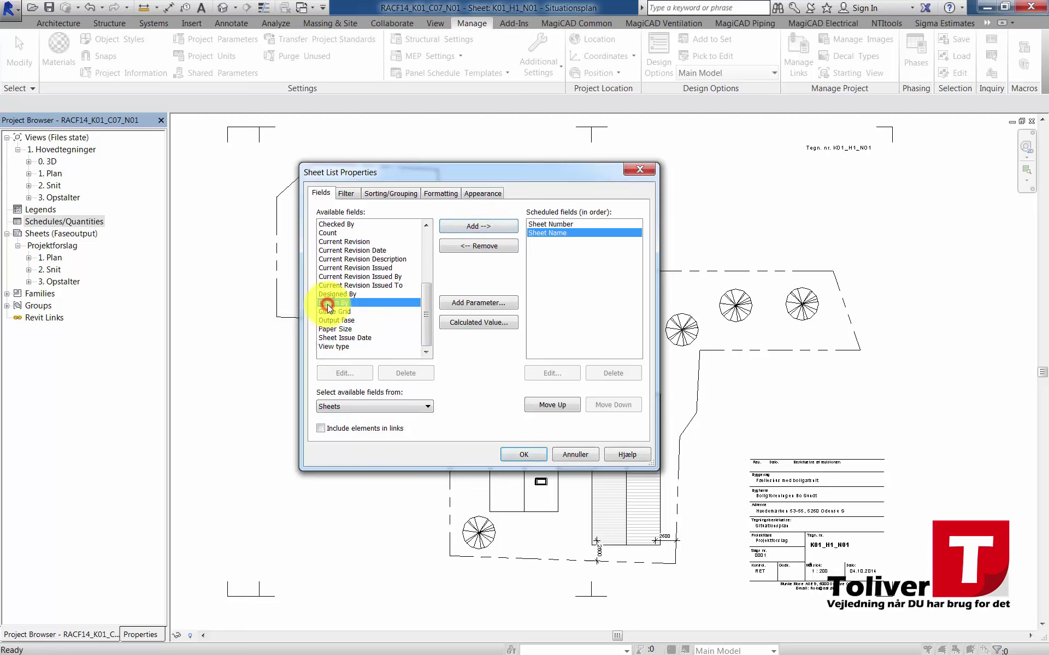
pyautogui.click(460, 230)
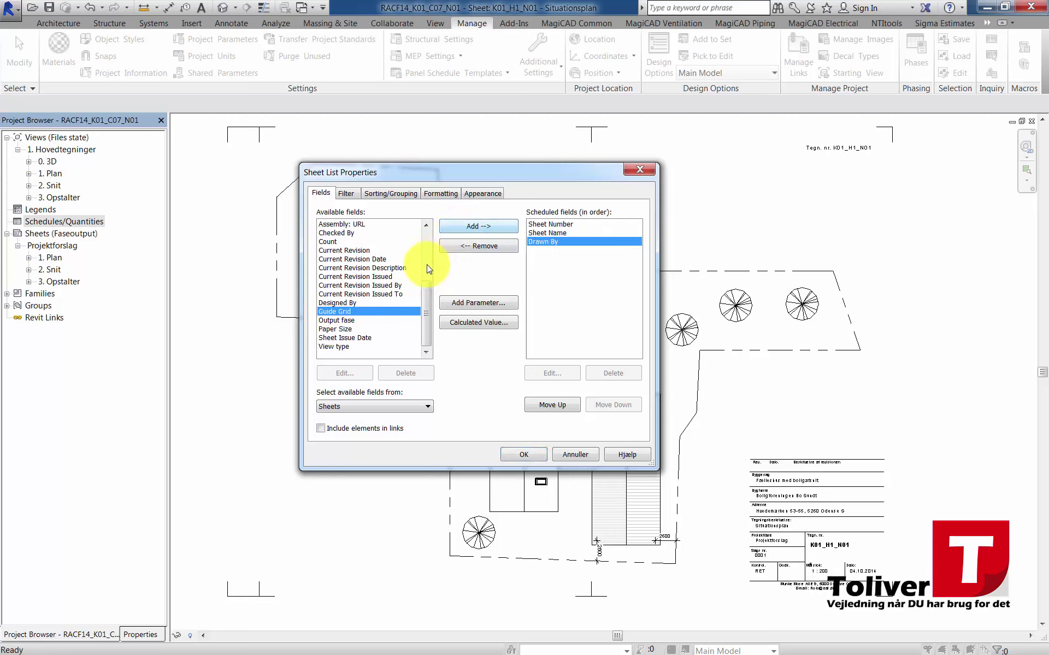
pyautogui.scroll(2, 423, 303)
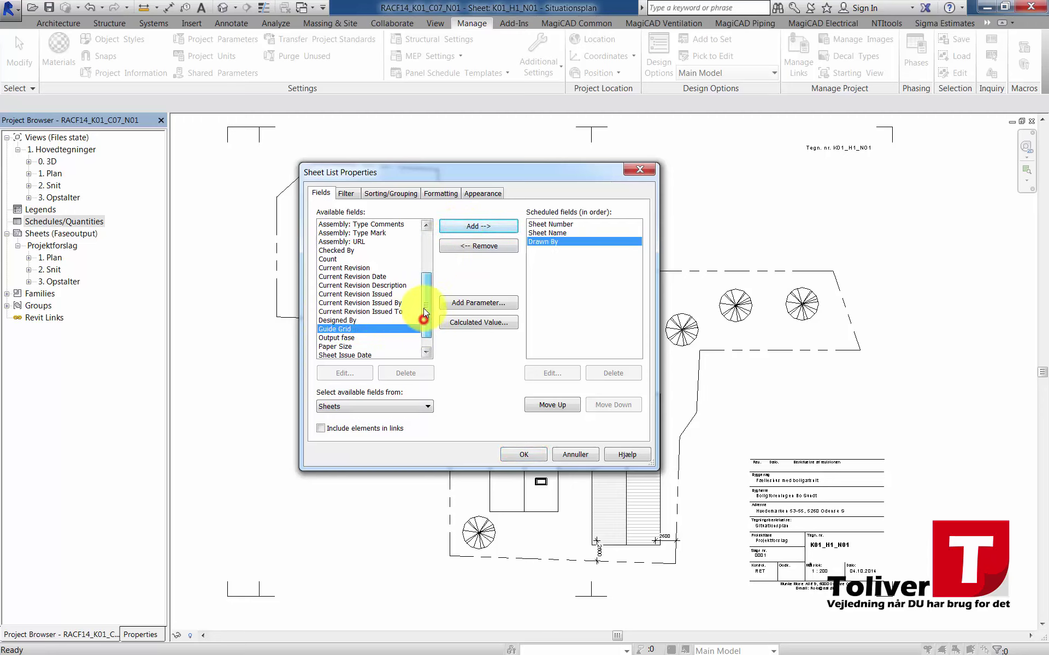
pyautogui.click(327, 268)
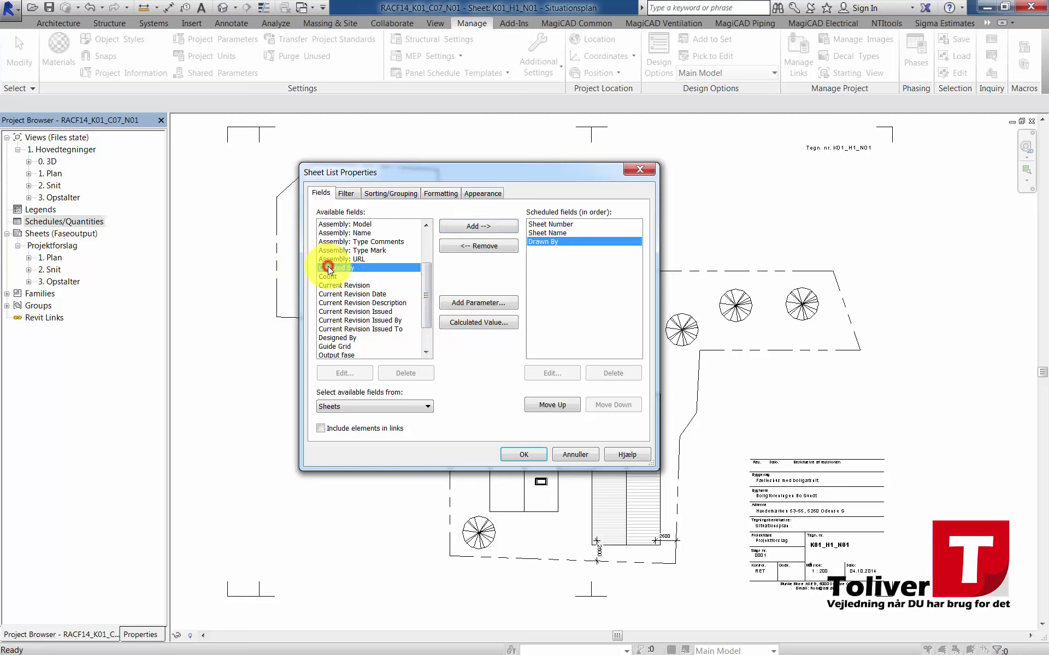
pyautogui.click(468, 230)
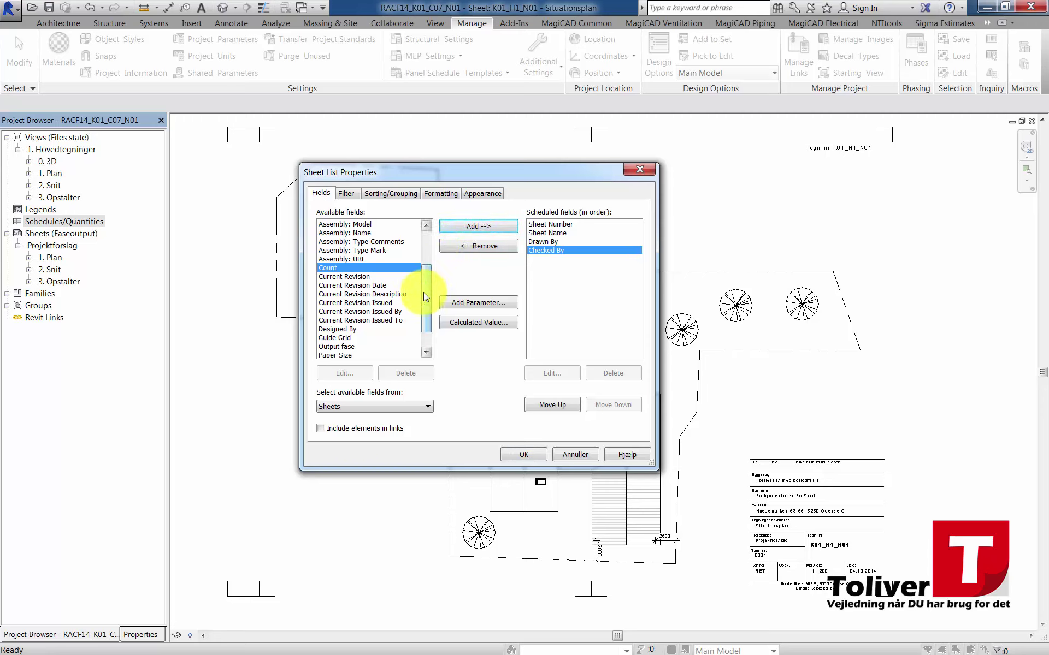
pyautogui.scroll(-1, 419, 293)
pyautogui.click(344, 329)
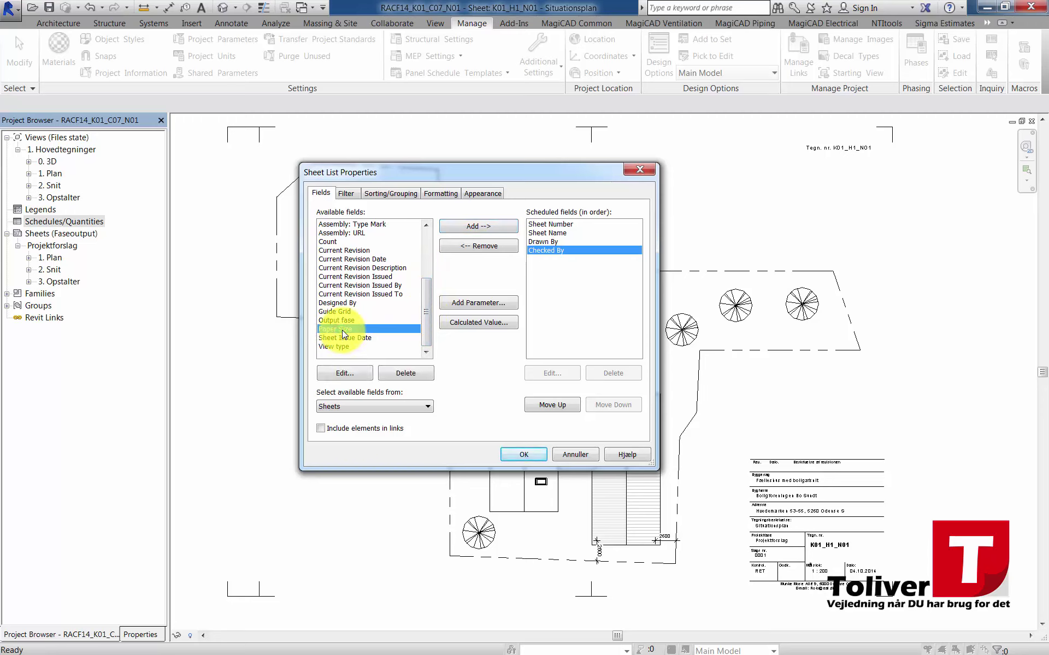
pyautogui.click(460, 226)
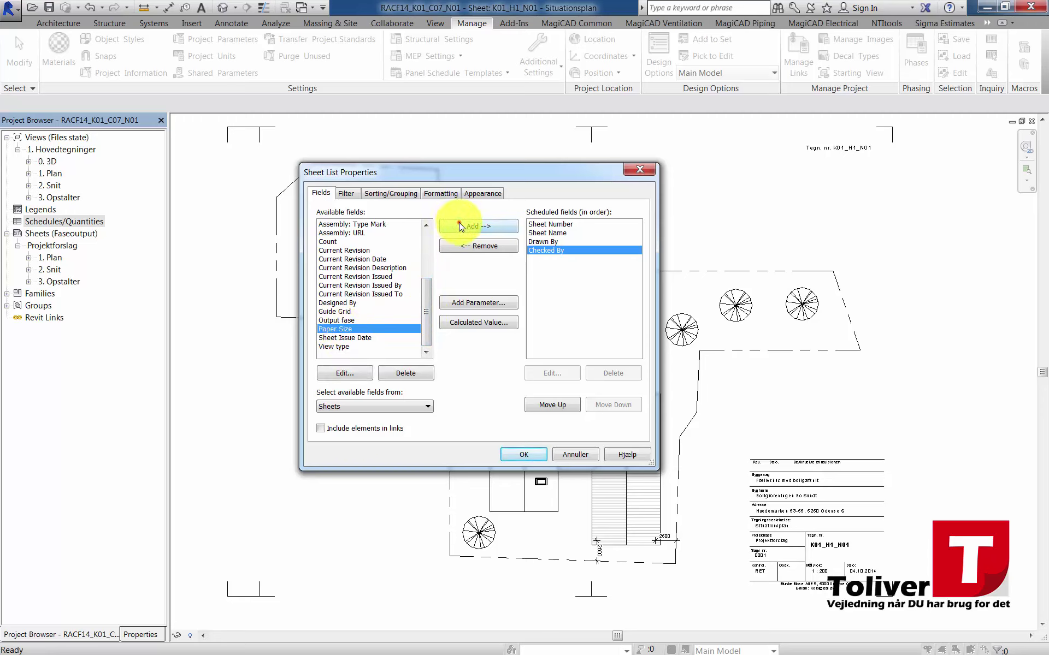
pyautogui.moveTo(425, 307)
pyautogui.mouseDown()
pyautogui.moveTo(430, 277)
pyautogui.moveTo(419, 311)
pyautogui.mouseUp()
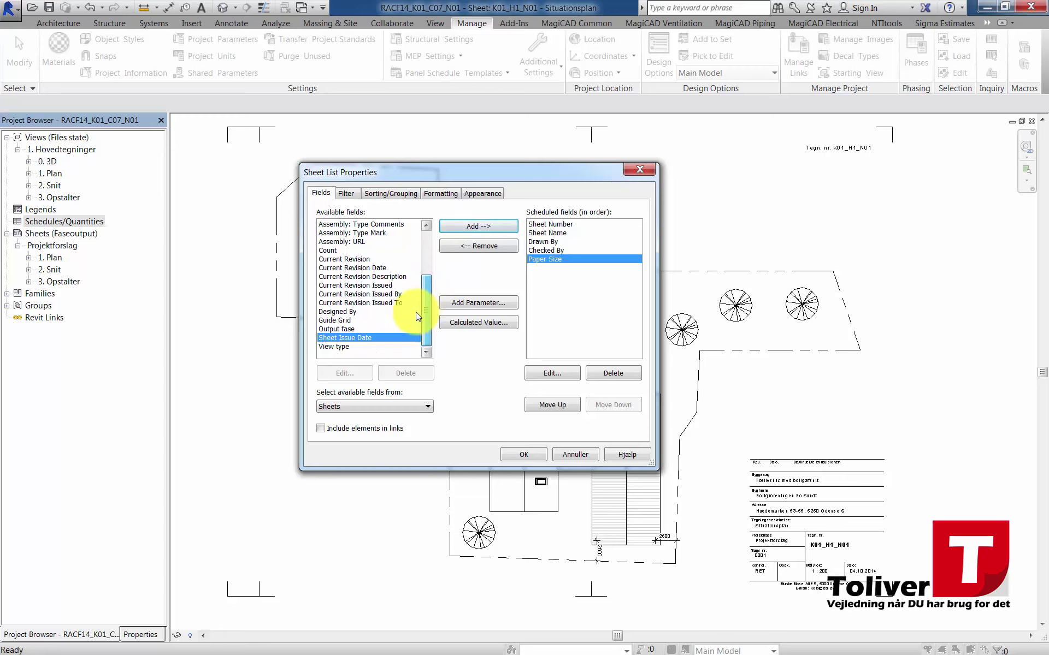
# Step: Add the Sheet Issue Date, Current Revision and Current Revision Date fields
pyautogui.moveTo(329, 337); pyautogui.dragTo(328, 342)
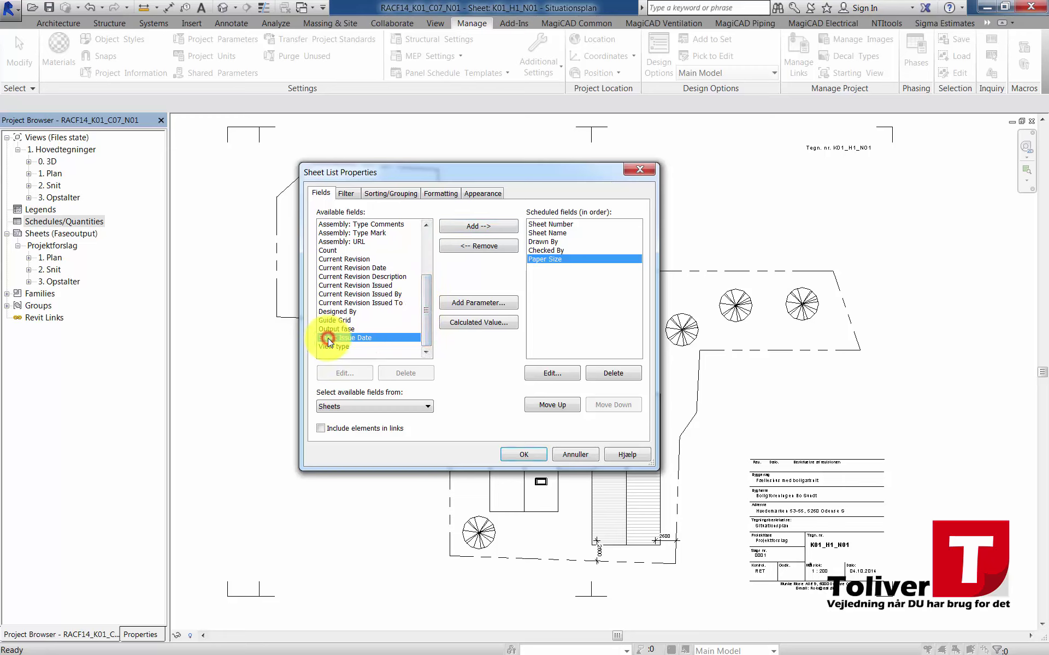
pyautogui.click(453, 228)
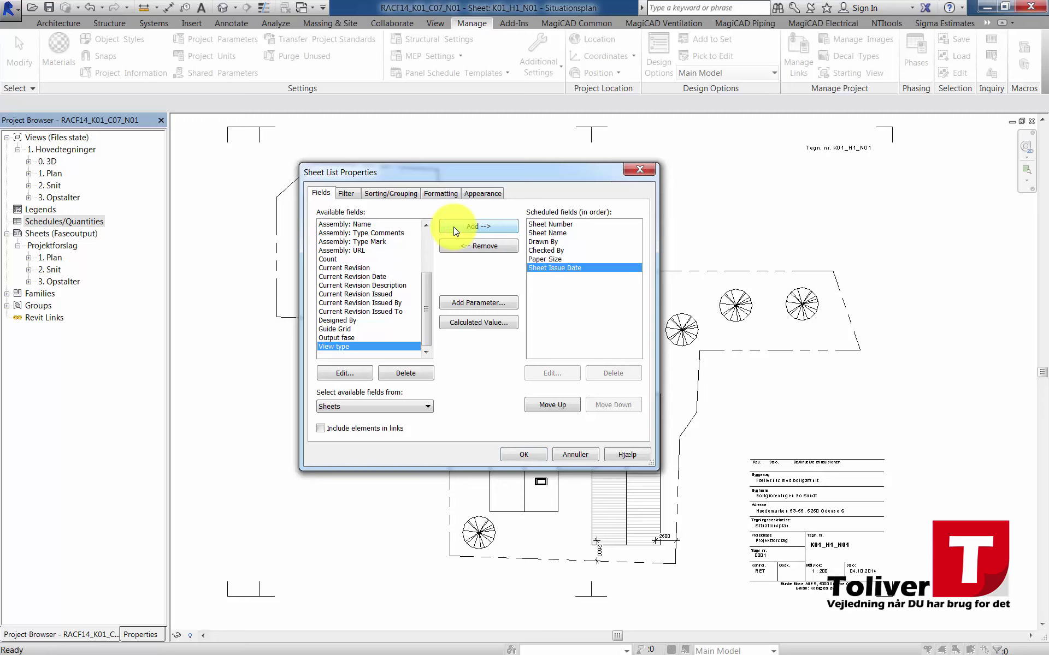
pyautogui.click(356, 268)
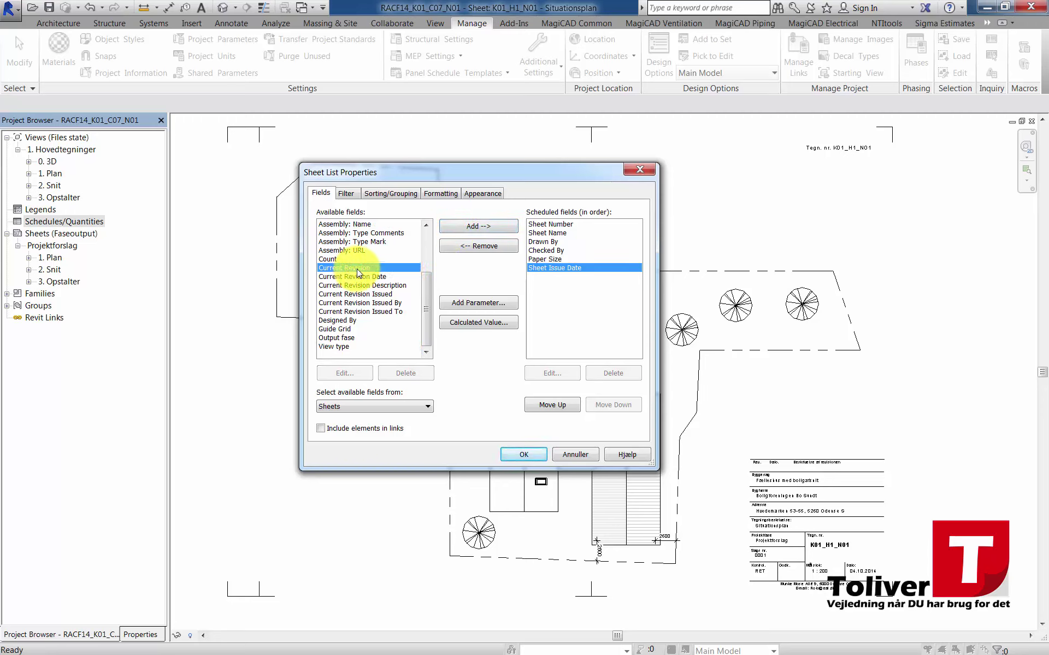
pyautogui.click(479, 226)
pyautogui.click(331, 279)
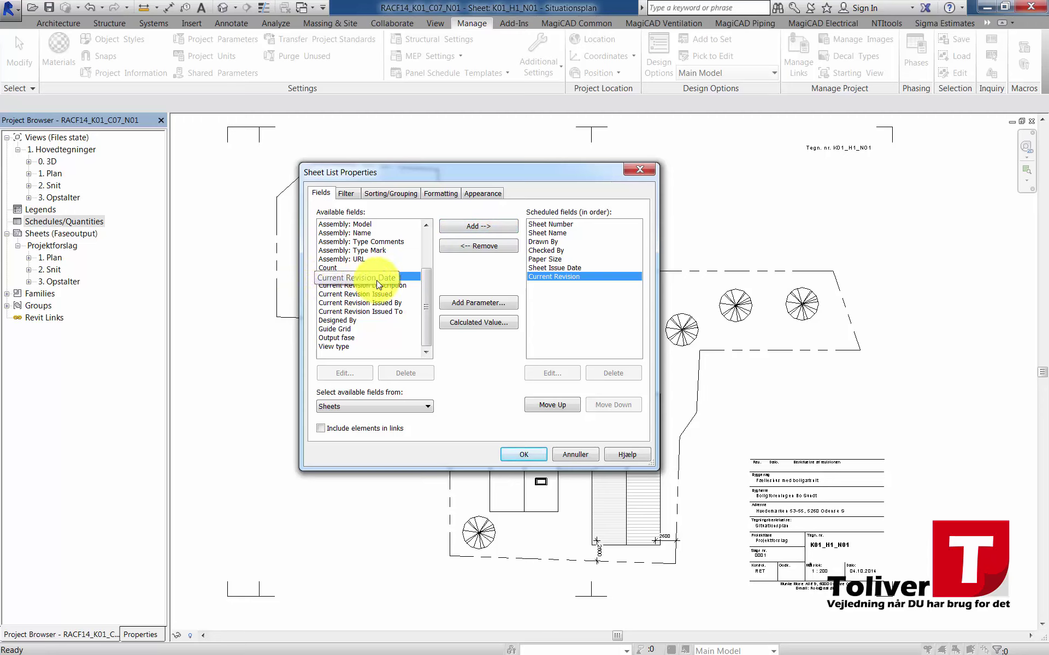
pyautogui.click(457, 228)
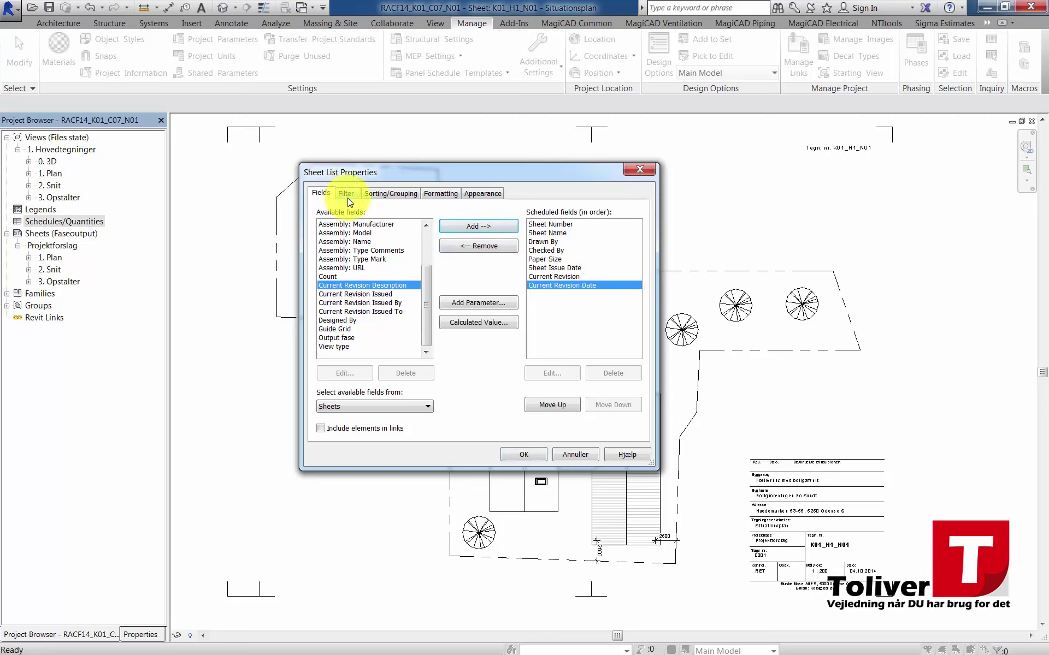
pyautogui.click(387, 193)
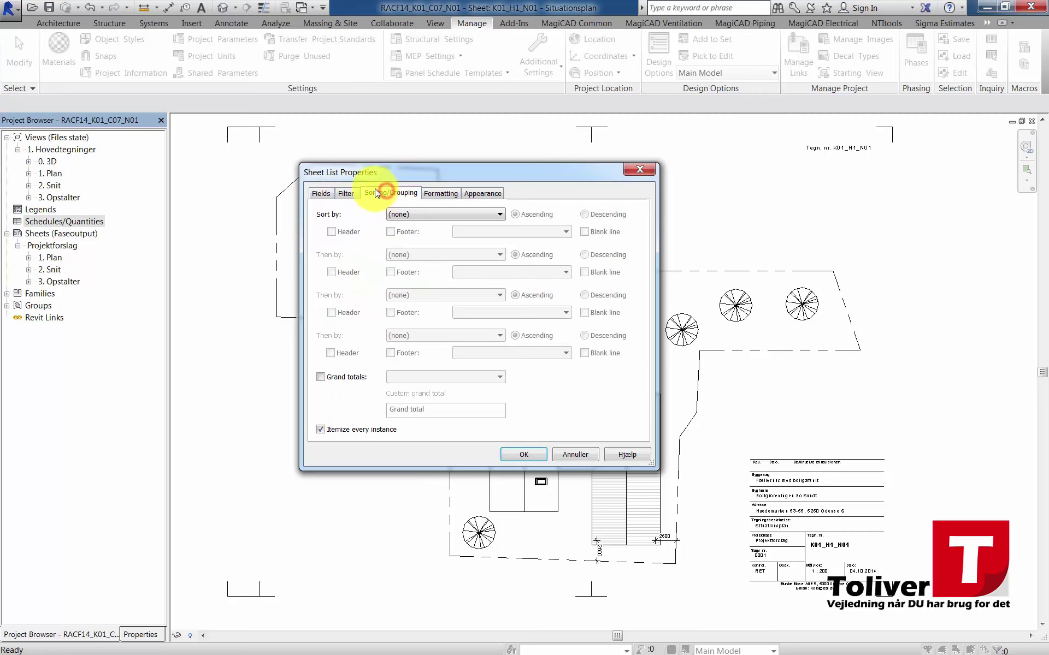
# Step: Sort the schedule by Sheet Number and rename the Sheet Number heading to Tegningsnr
pyautogui.click(394, 214)
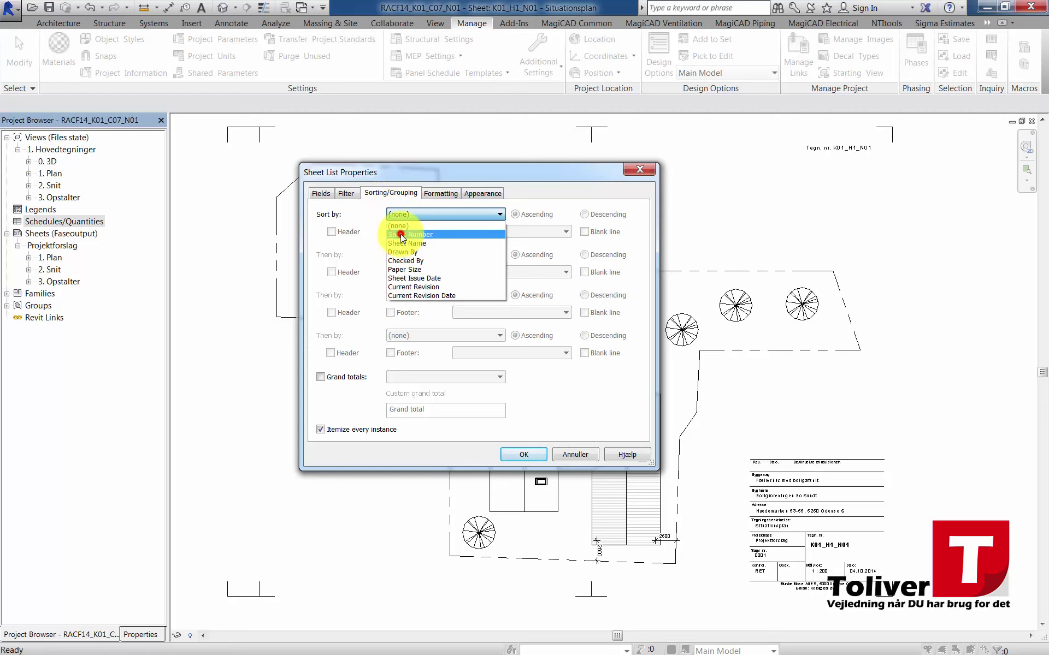
pyautogui.click(400, 234)
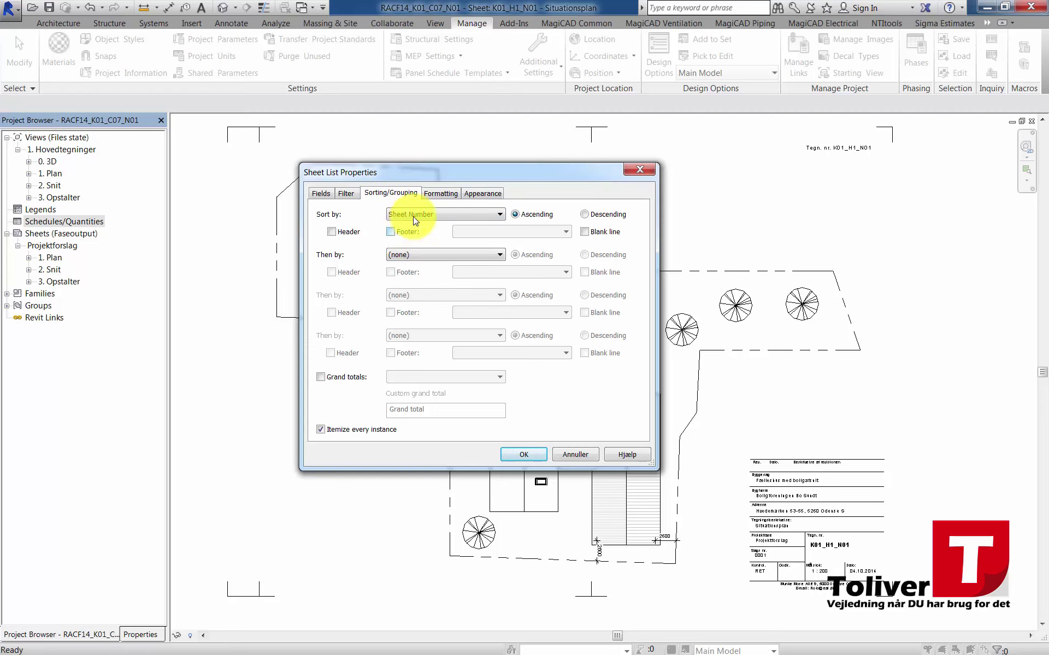
pyautogui.click(440, 193)
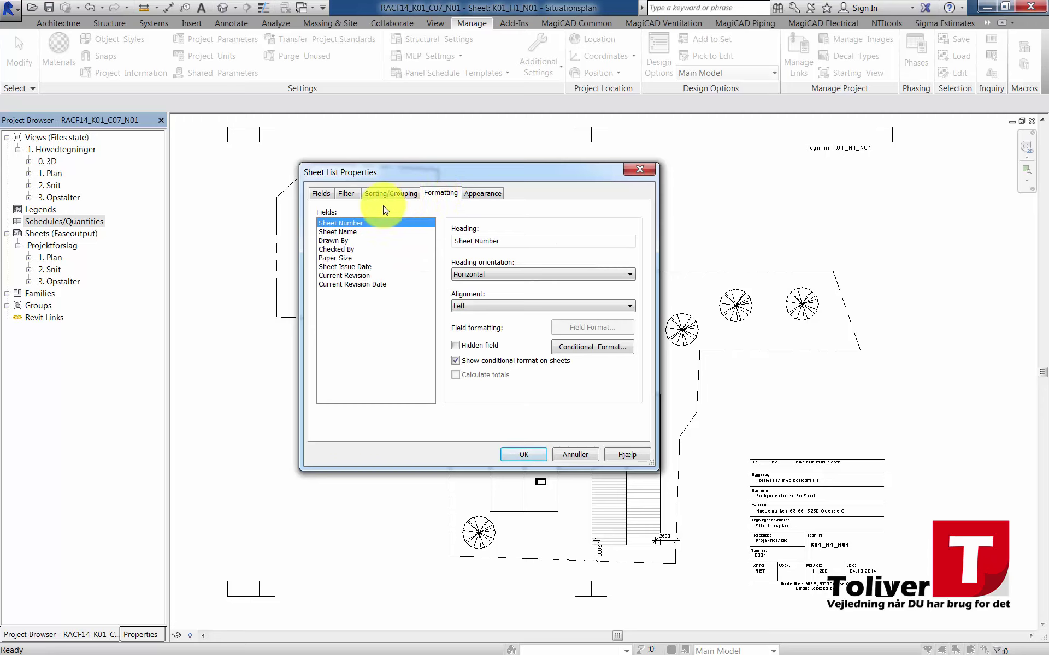
pyautogui.click(341, 231)
pyautogui.click(338, 267)
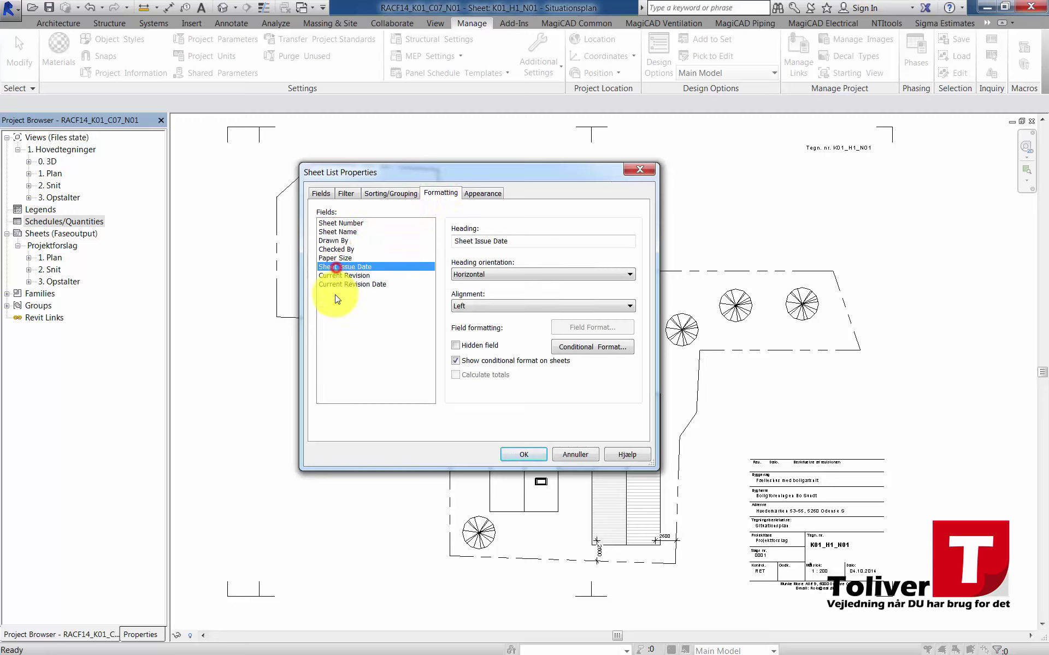
pyautogui.click(340, 259)
pyautogui.click(341, 224)
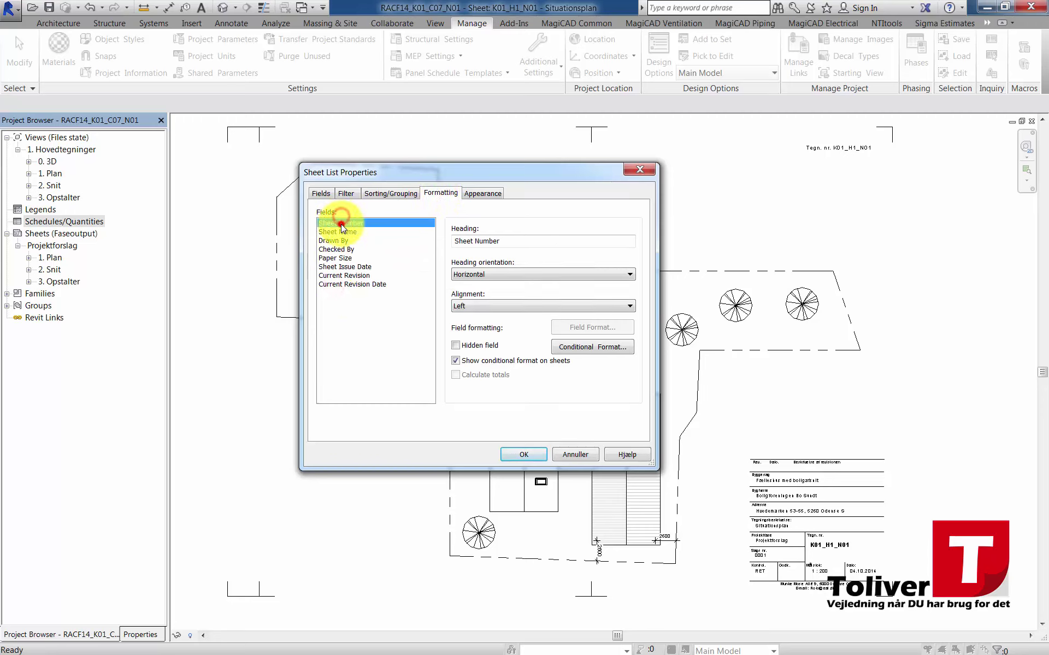
pyautogui.moveTo(499, 242); pyautogui.dragTo(416, 245)
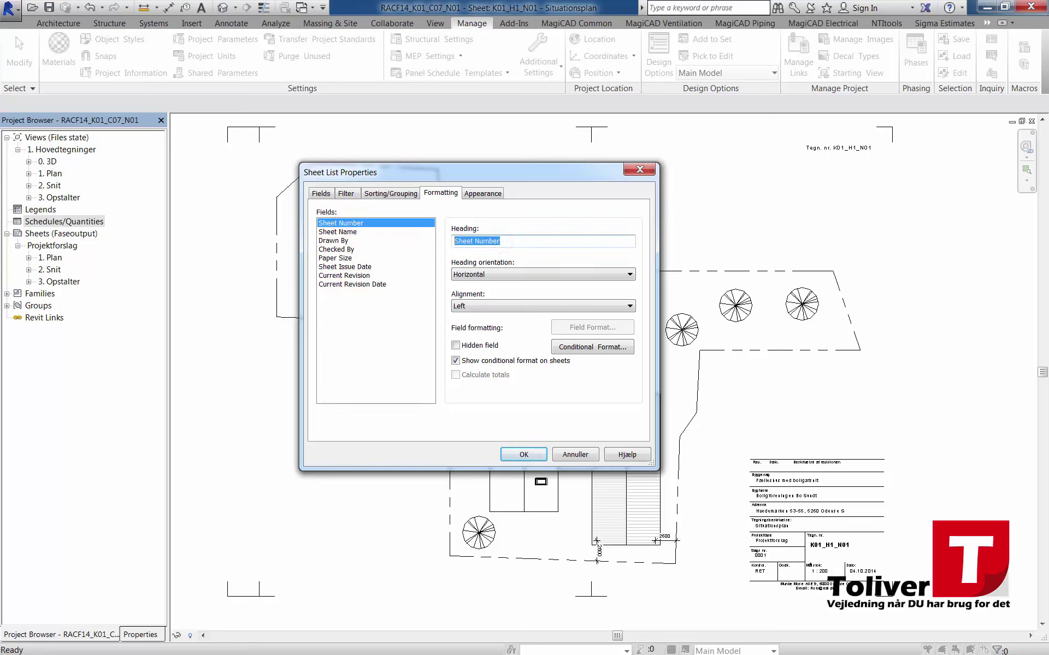
pyautogui.write('Tegningsnr')
# Step: Rename the Sheet Name, Drawn By, Checked By and Paper Size headings to Tegningsnavn, Tegn. af, Kontrol af, Papir str
pyautogui.click(346, 232)
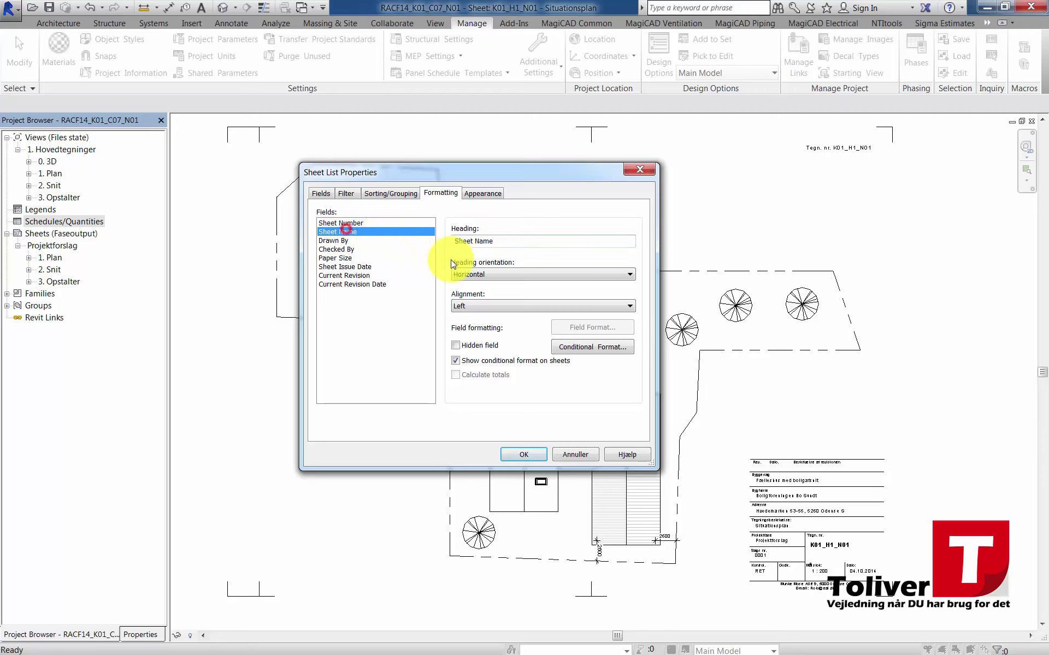
pyautogui.moveTo(503, 241); pyautogui.dragTo(407, 246)
pyautogui.write('Tegningsnavn')
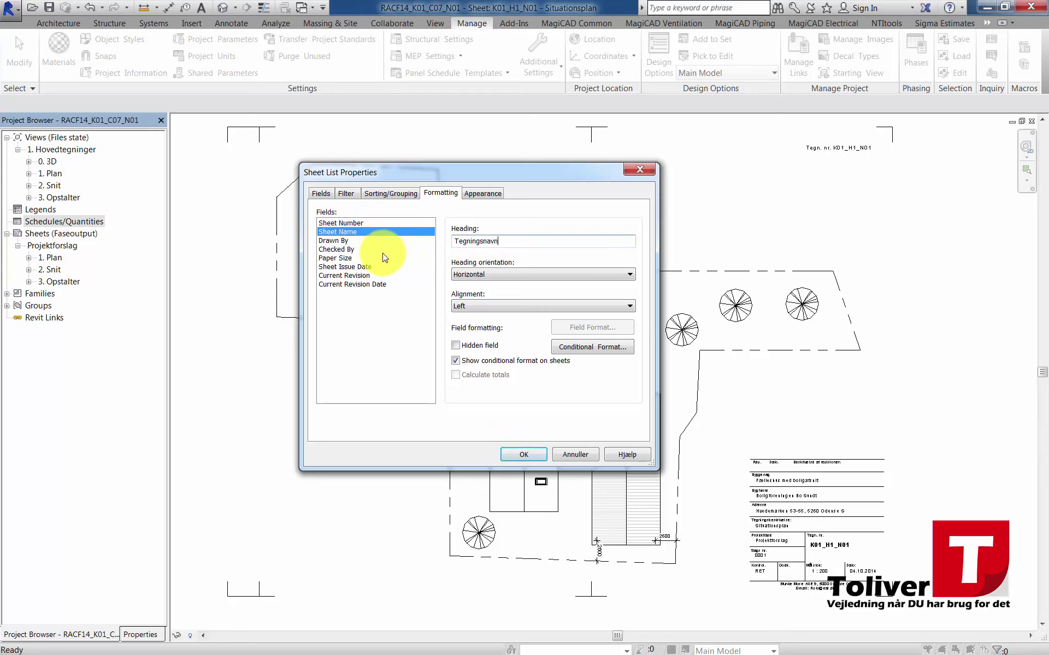
pyautogui.click(333, 241)
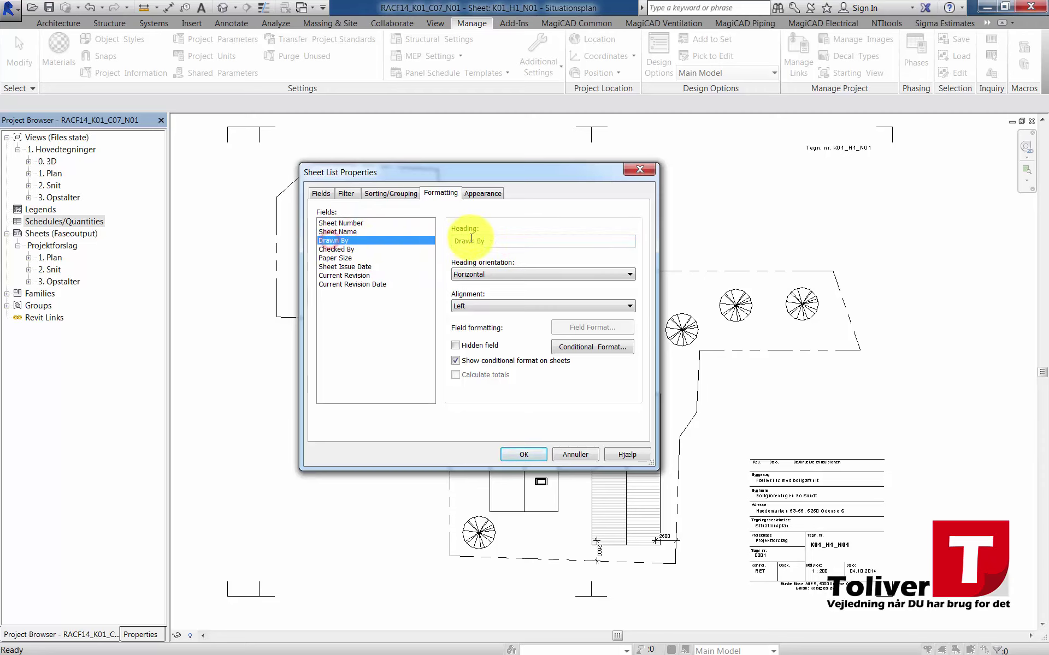
pyautogui.moveTo(471, 239); pyautogui.dragTo(495, 241)
pyautogui.write('Tegn. af')
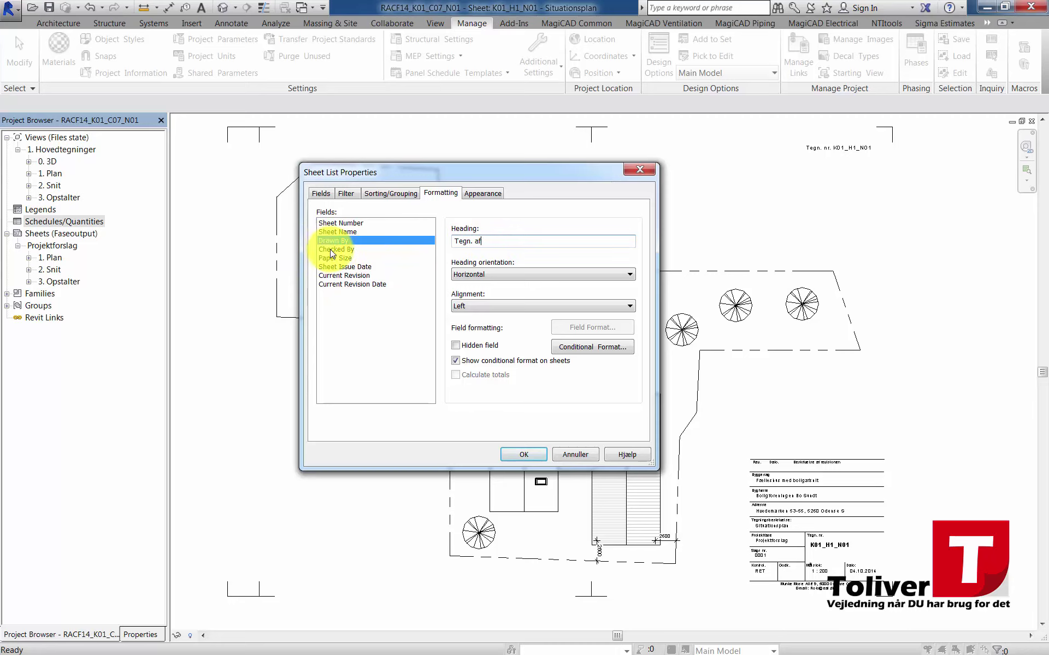
pyautogui.click(335, 249)
pyautogui.moveTo(500, 241); pyautogui.dragTo(344, 257)
pyautogui.write('Kontrol')
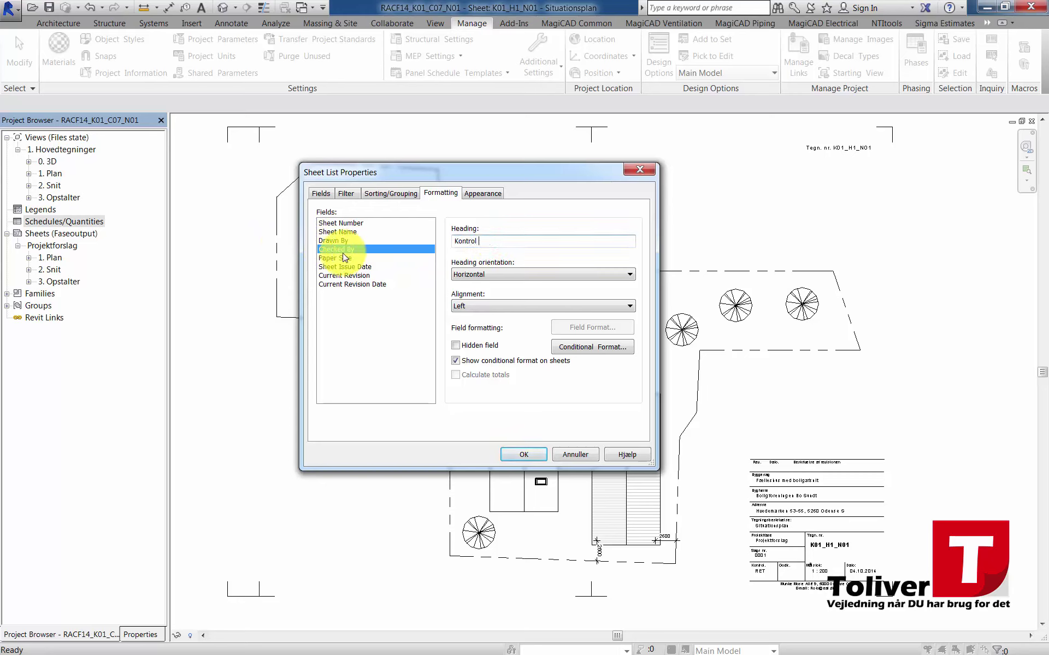
pyautogui.click(335, 257)
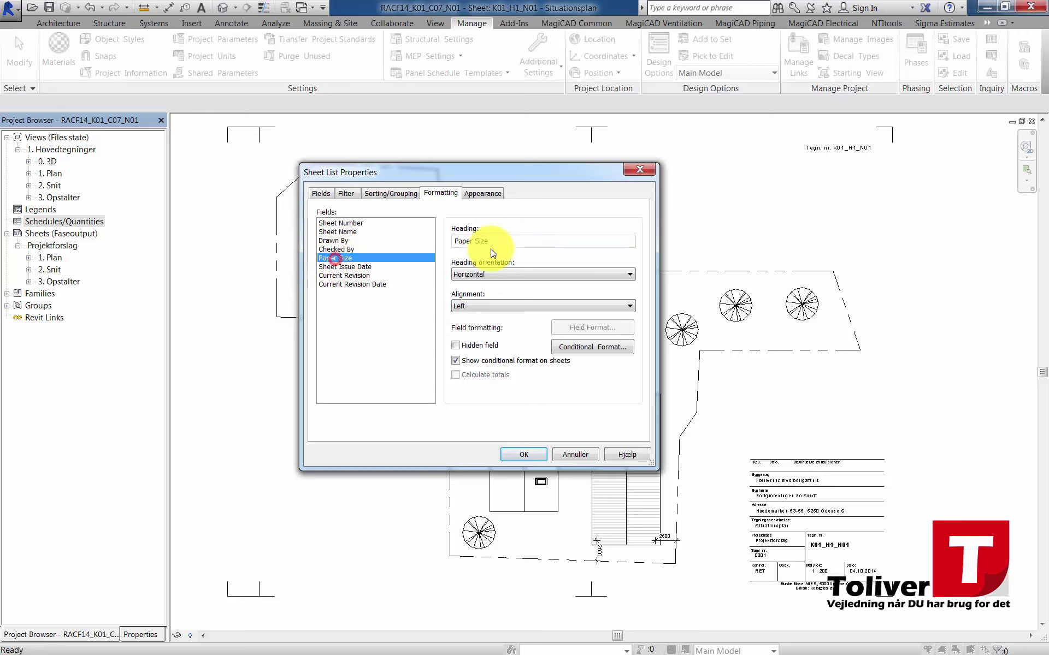
pyautogui.moveTo(504, 242); pyautogui.dragTo(471, 242)
pyautogui.write('P')
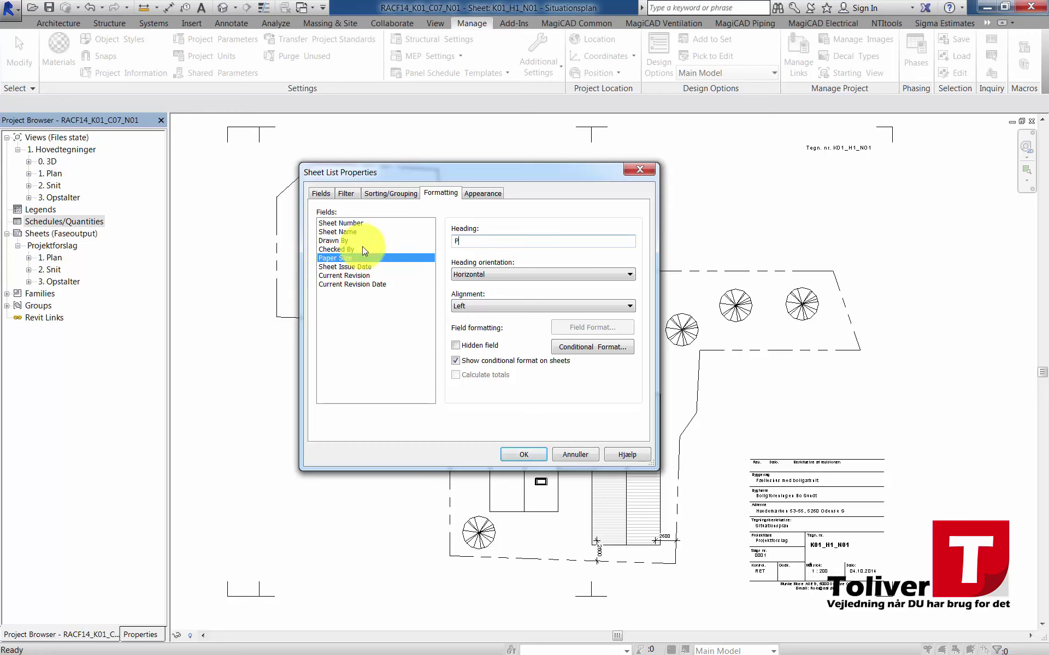
pyautogui.write('apir str.')
# Step: Rename the Sheet Issue Date, Current Revision and Current Revision Date headings in Danish, ending with Revisionsdato
pyautogui.click(350, 266)
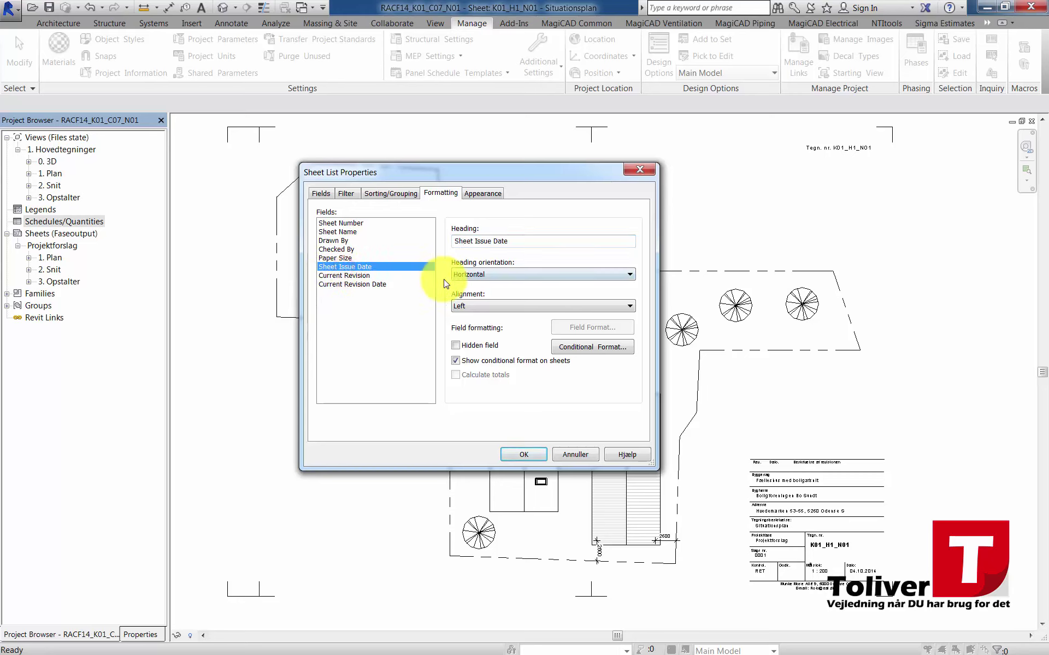
pyautogui.moveTo(508, 241); pyautogui.dragTo(437, 243)
pyautogui.write('Tegningsdato')
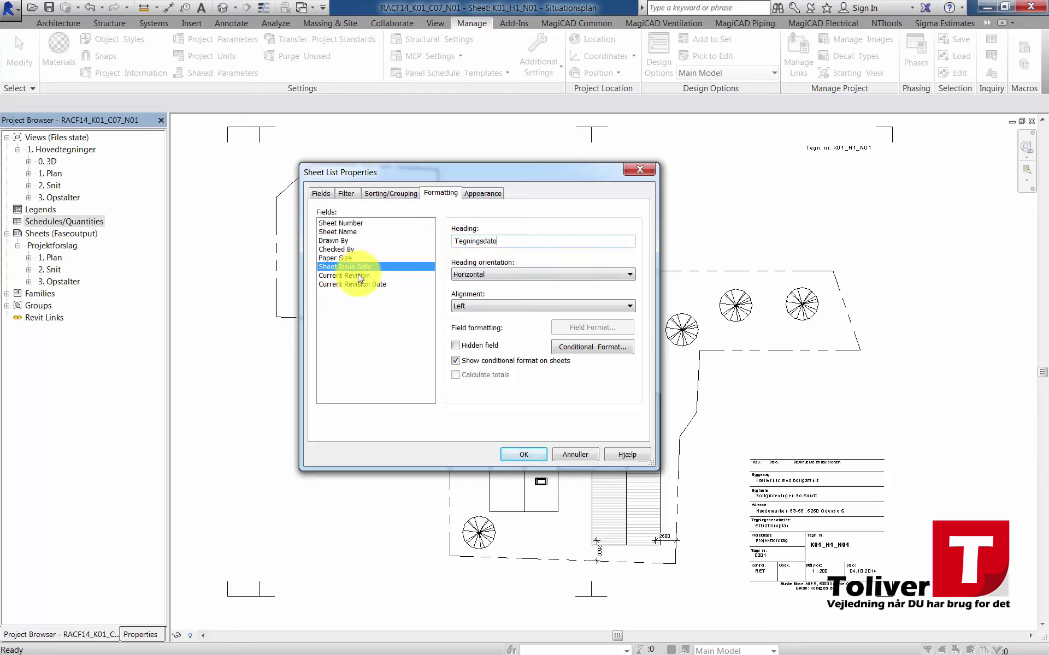
pyautogui.click(343, 275)
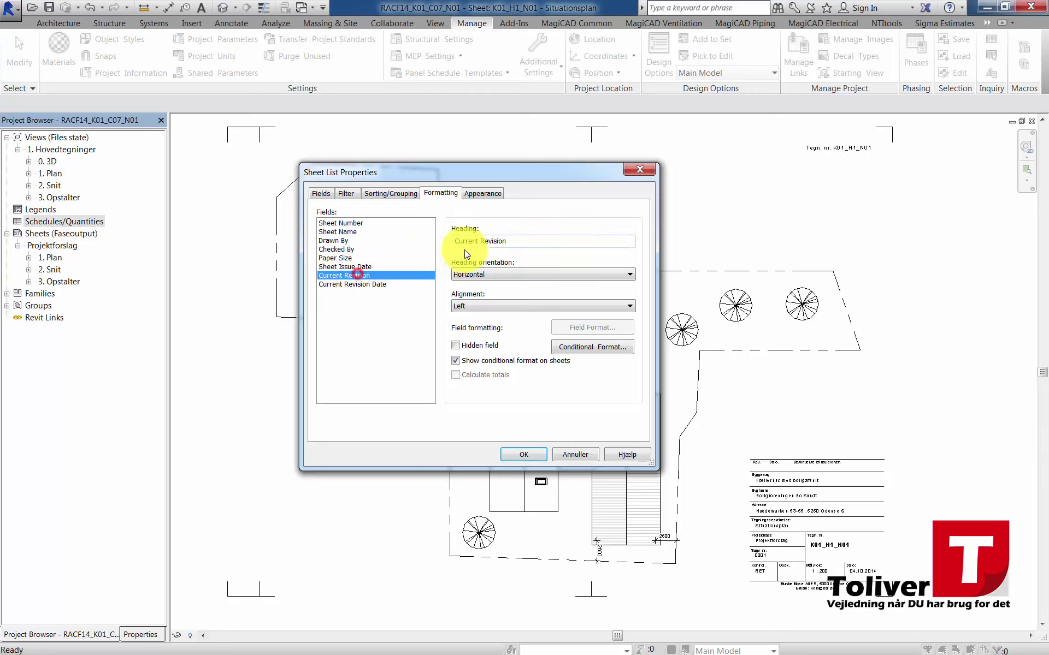
pyautogui.moveTo(504, 241); pyautogui.dragTo(417, 244)
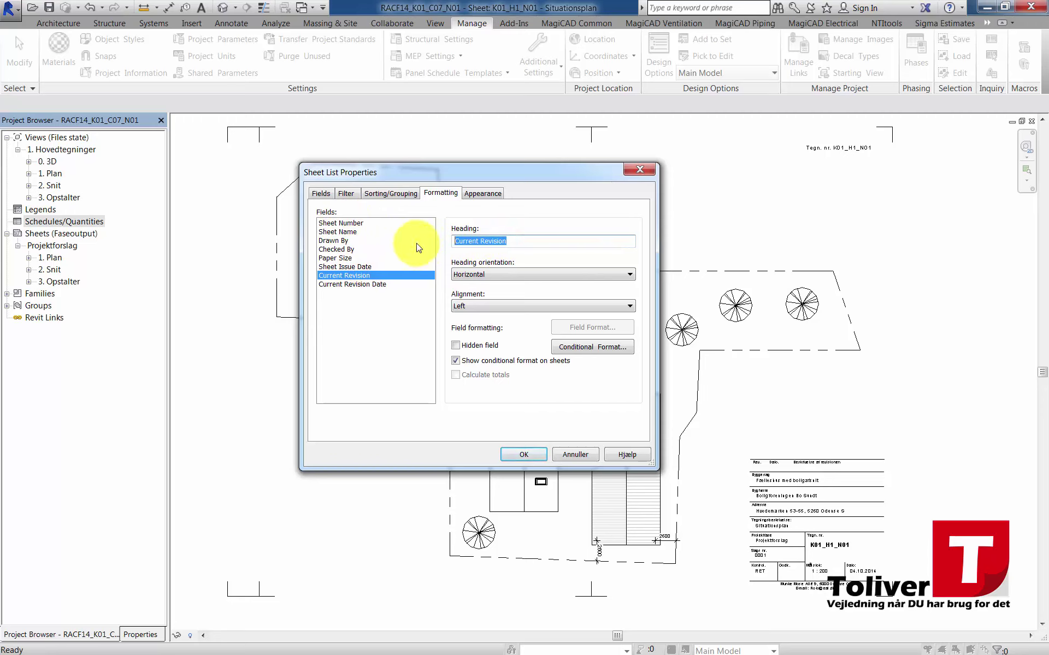
pyautogui.write('Re')
pyautogui.click(374, 283)
pyautogui.moveTo(528, 240); pyautogui.dragTo(357, 254)
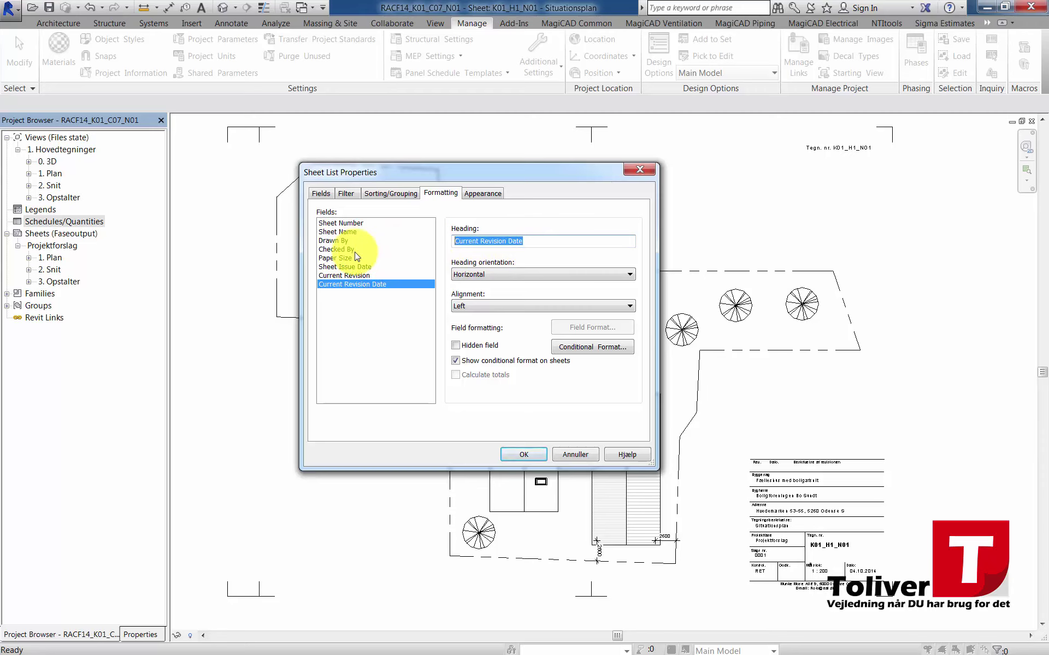
pyautogui.write('Revisionsdato')
pyautogui.click(349, 333)
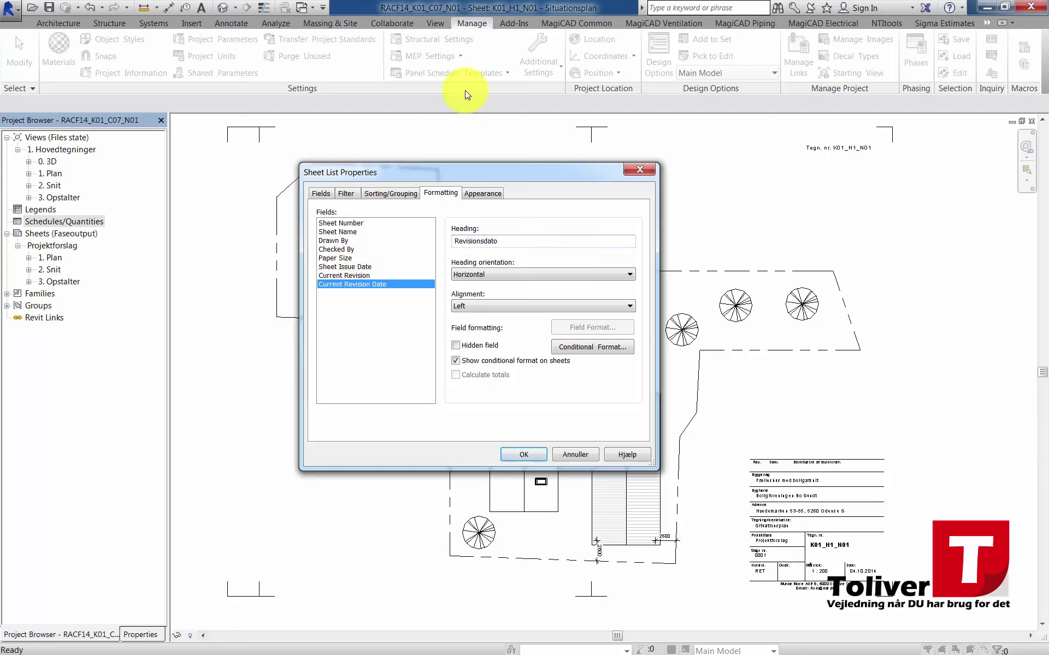
pyautogui.click(482, 193)
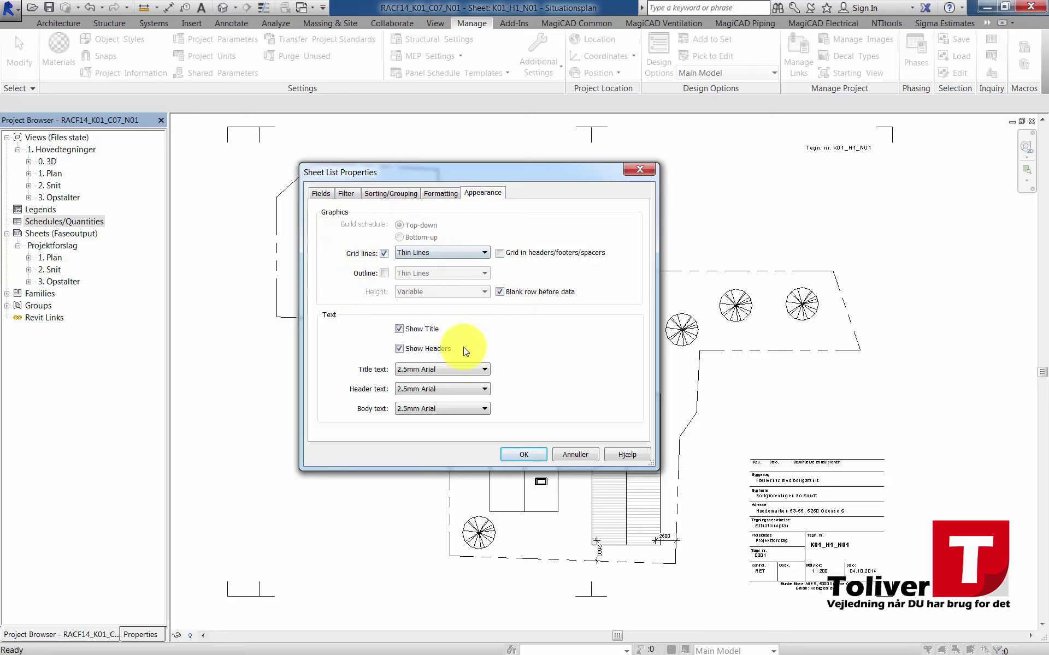
# Step: Accept the Appearance settings and open the new Sheet List schedule view
pyautogui.click(520, 459)
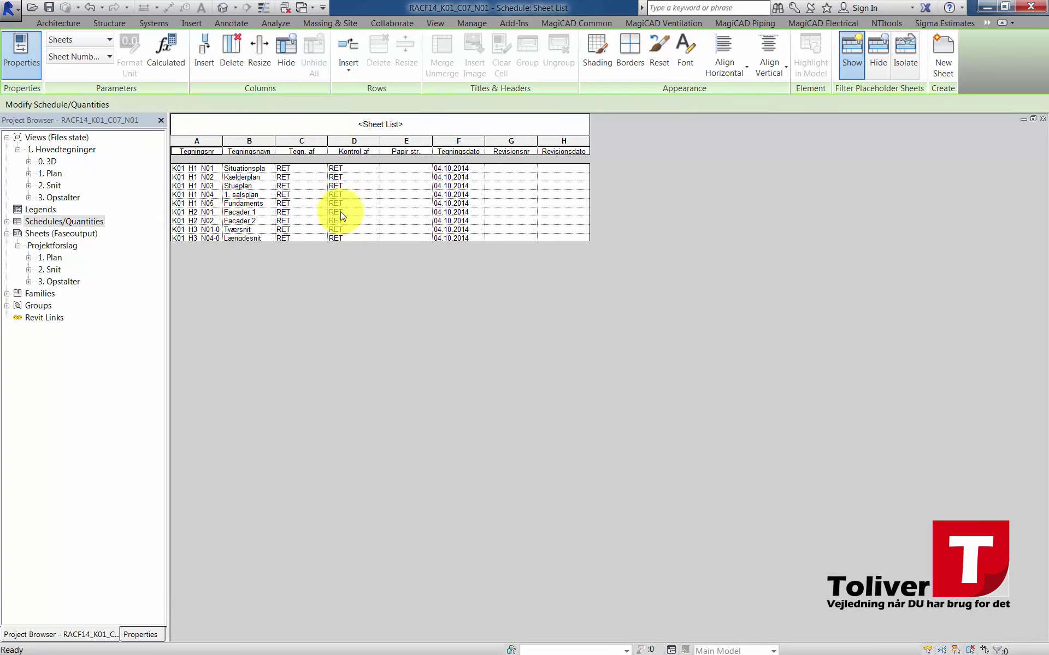
# Step: Retitle the schedule Tegningsliste and open sheet K01_H1_N01 - Situationsplan
pyautogui.click(403, 120)
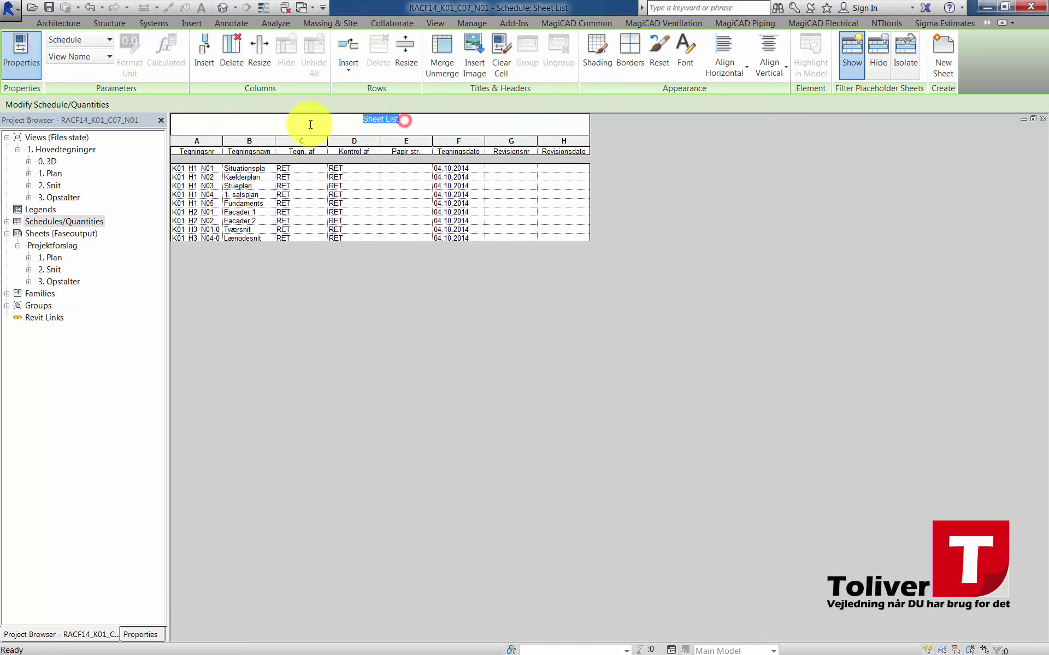
pyautogui.write('Tegningsliste')
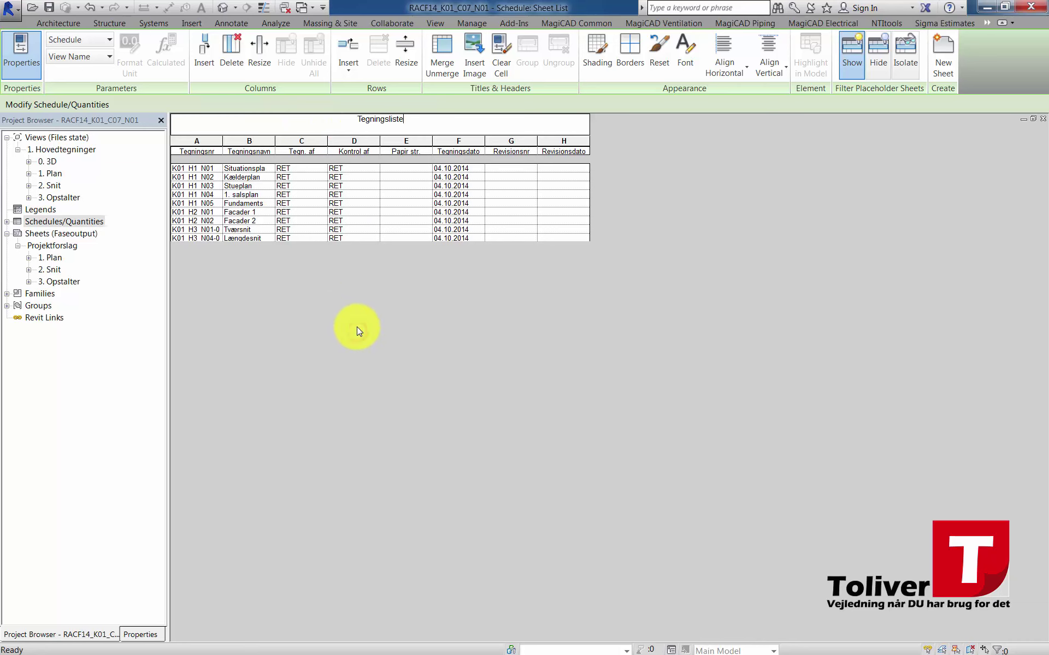
pyautogui.doubleClick(54, 260)
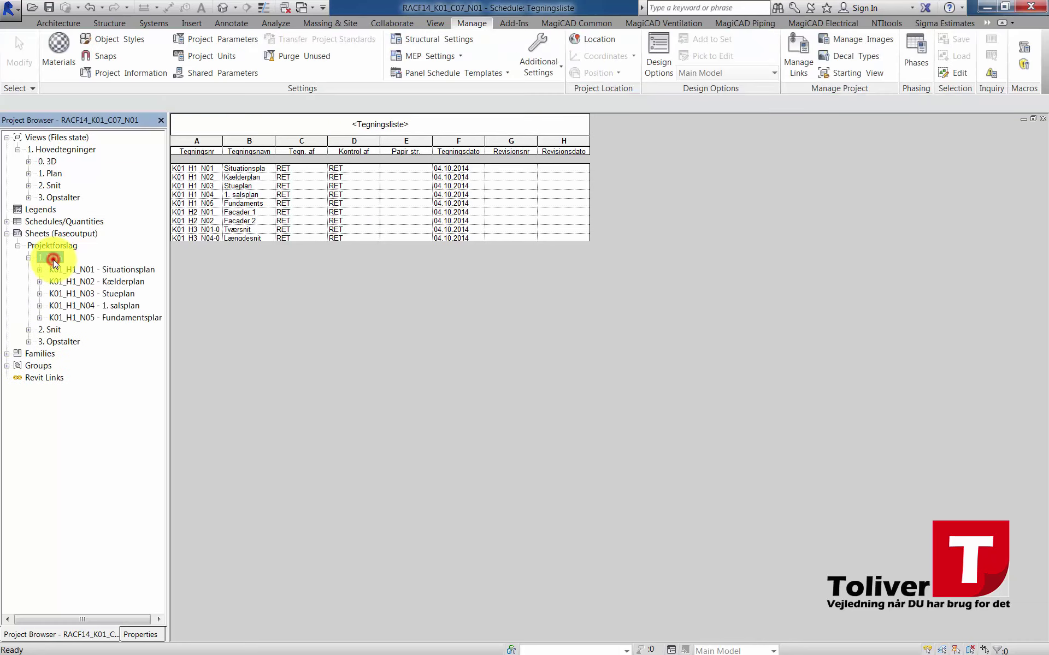
pyautogui.doubleClick(86, 270)
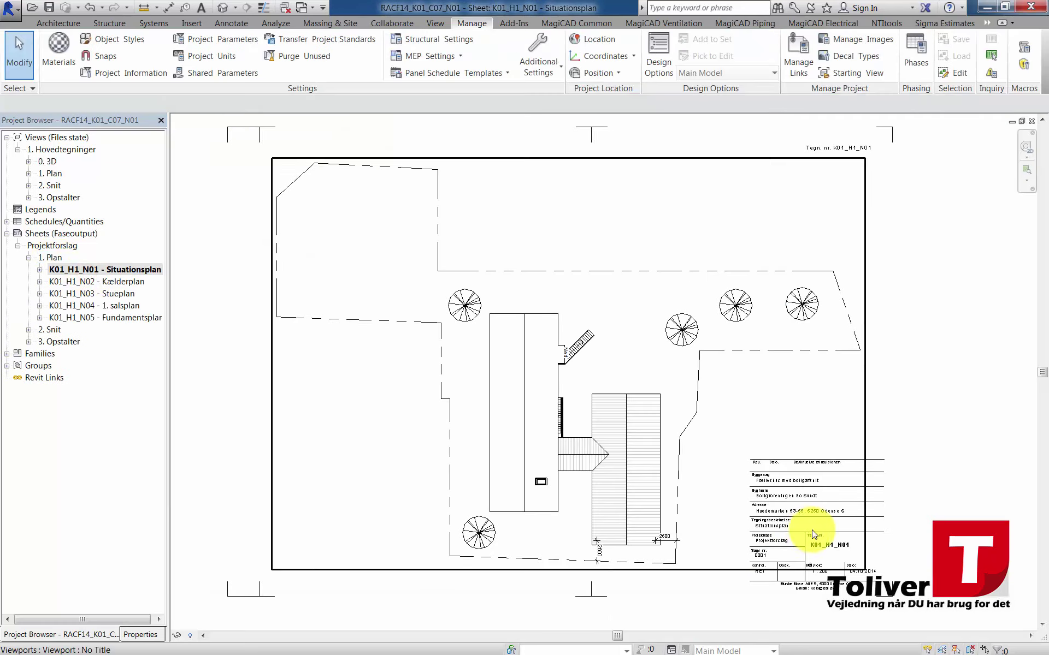
# Step: Inspect the address label in the Situationsplan sheet's title block
pyautogui.click(809, 511)
pyautogui.scroll(2, 809, 512)
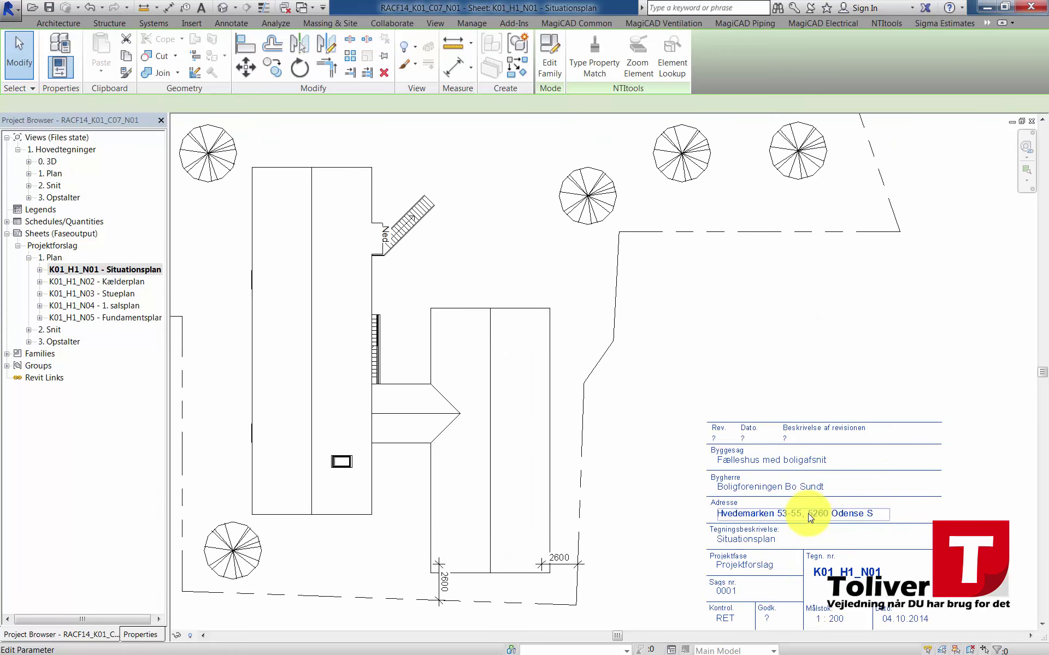
pyautogui.scroll(3, 809, 512)
pyautogui.click(809, 514)
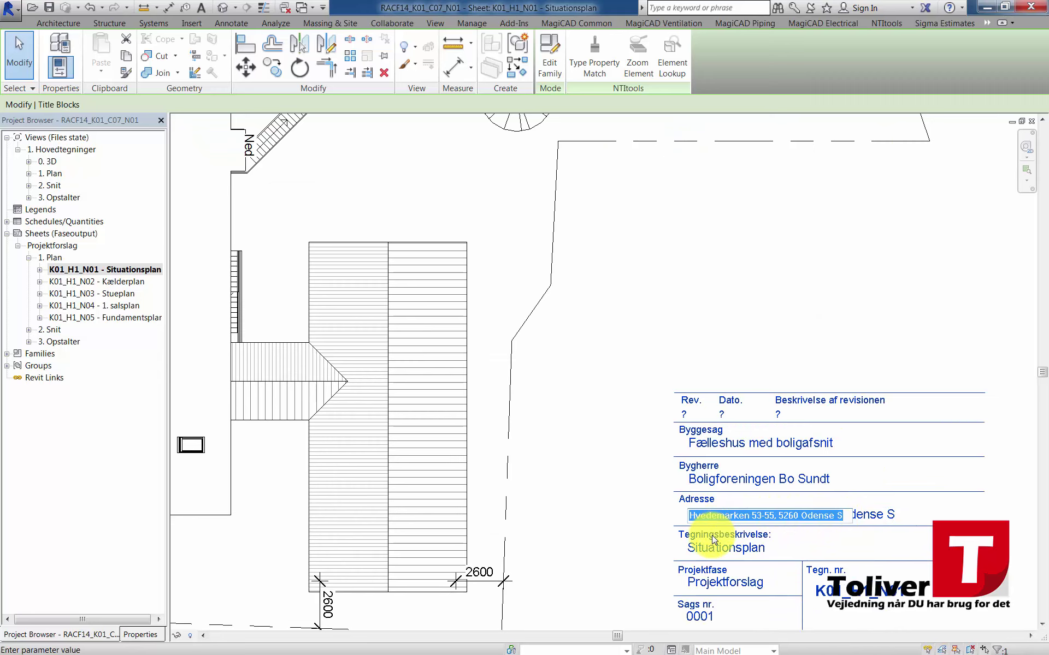
pyautogui.click(592, 454)
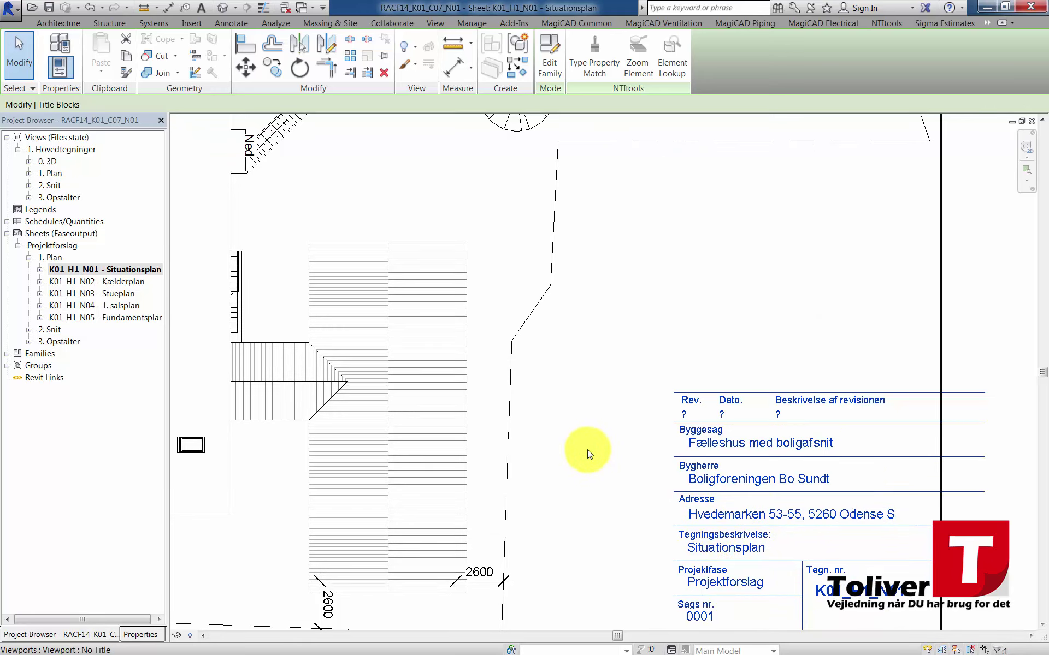
pyautogui.scroll(-5, 588, 453)
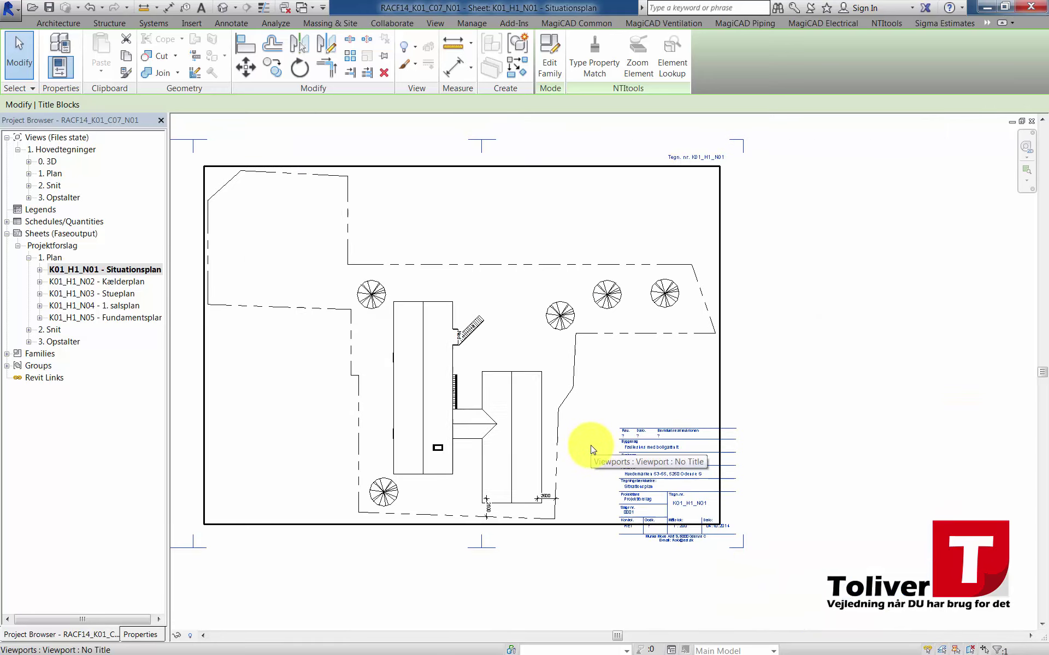
pyautogui.click(33, 225)
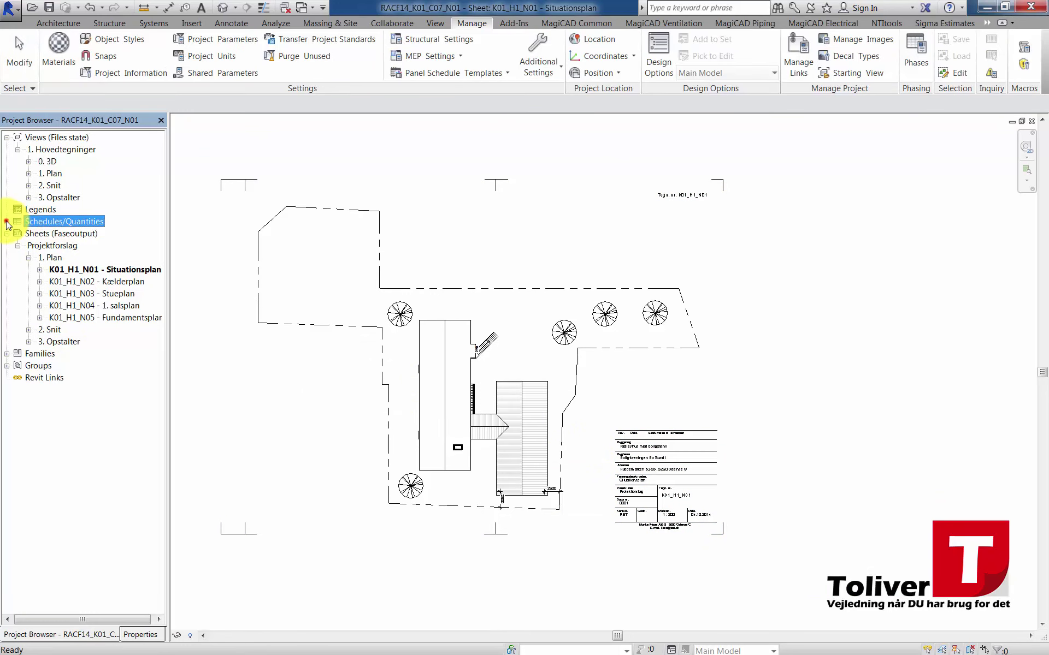
pyautogui.click(7, 221)
# Step: Append '- Hvedemarken 53-55, 5260 Odense S' to the Tegningsliste title and widen the Tegningsnr column
pyautogui.doubleClick(58, 234)
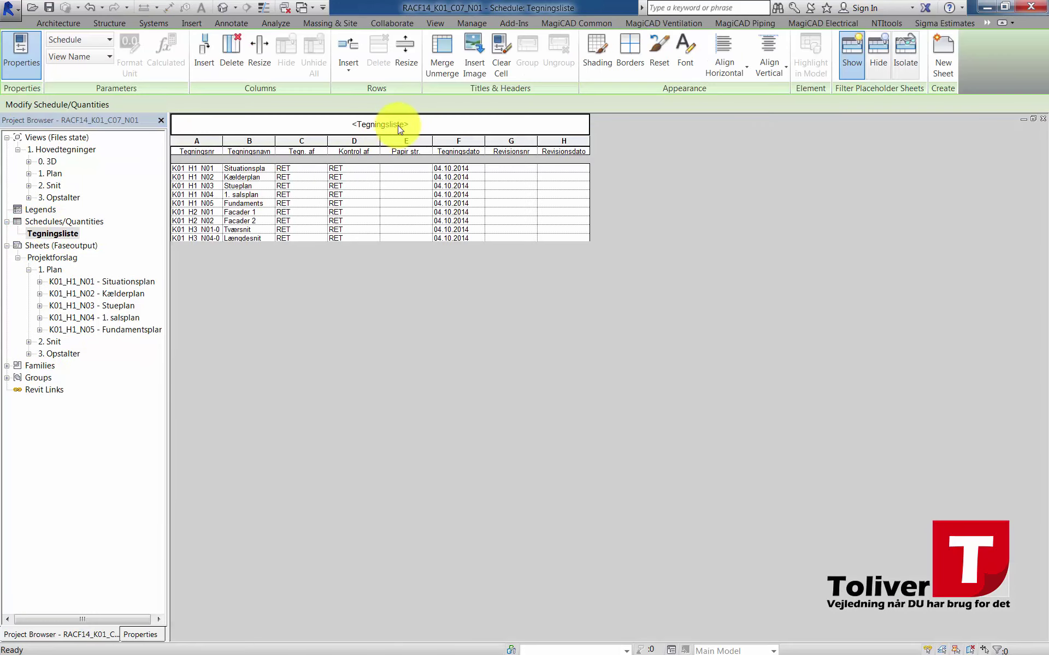
pyautogui.click(399, 124)
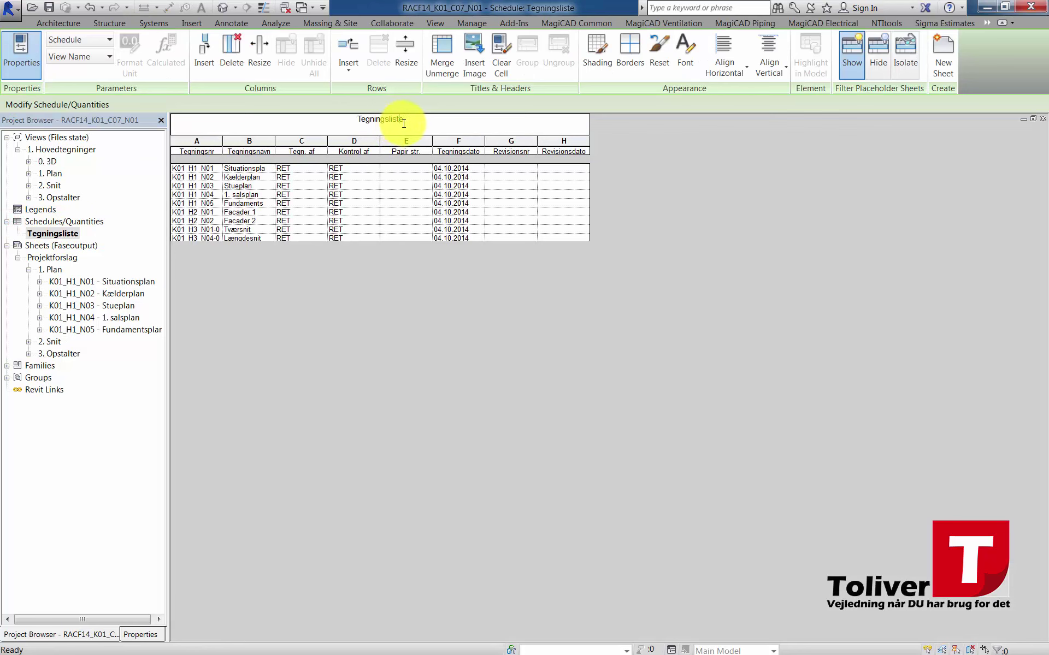
pyautogui.click(403, 123)
pyautogui.write('- Hvedemarken 53-55, 5260 Odense S')
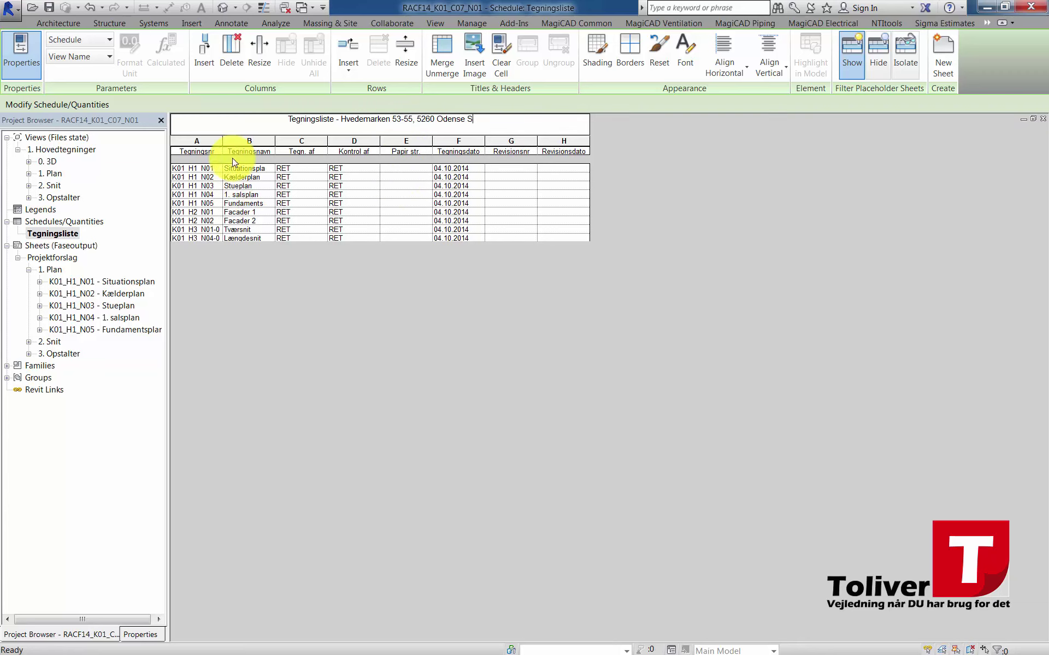
pyautogui.moveTo(224, 140); pyautogui.dragTo(236, 139)
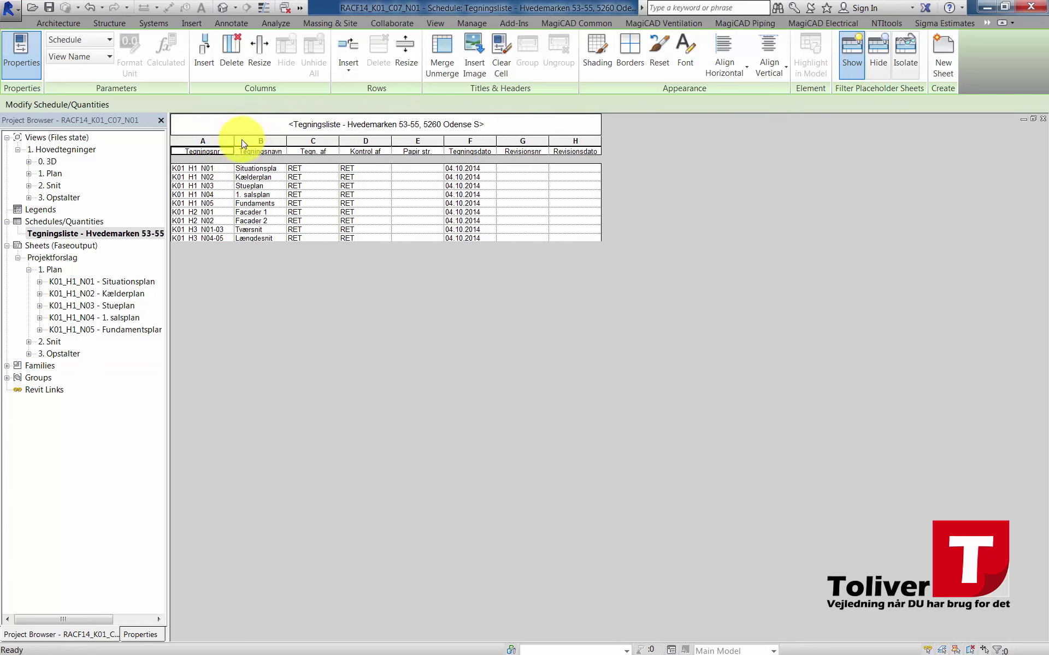
pyautogui.moveTo(237, 140); pyautogui.dragTo(318, 140)
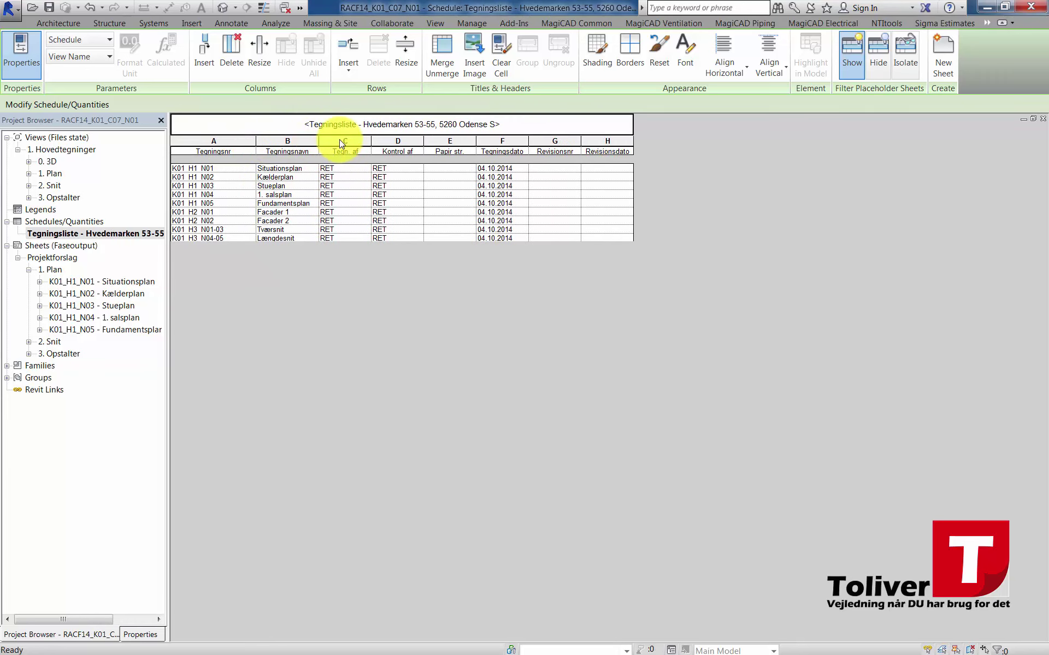
# Step: Centre the values in the Kontrol af, Tegn. af and Tegningsdato columns
pyautogui.click(339, 140)
pyautogui.click(394, 139)
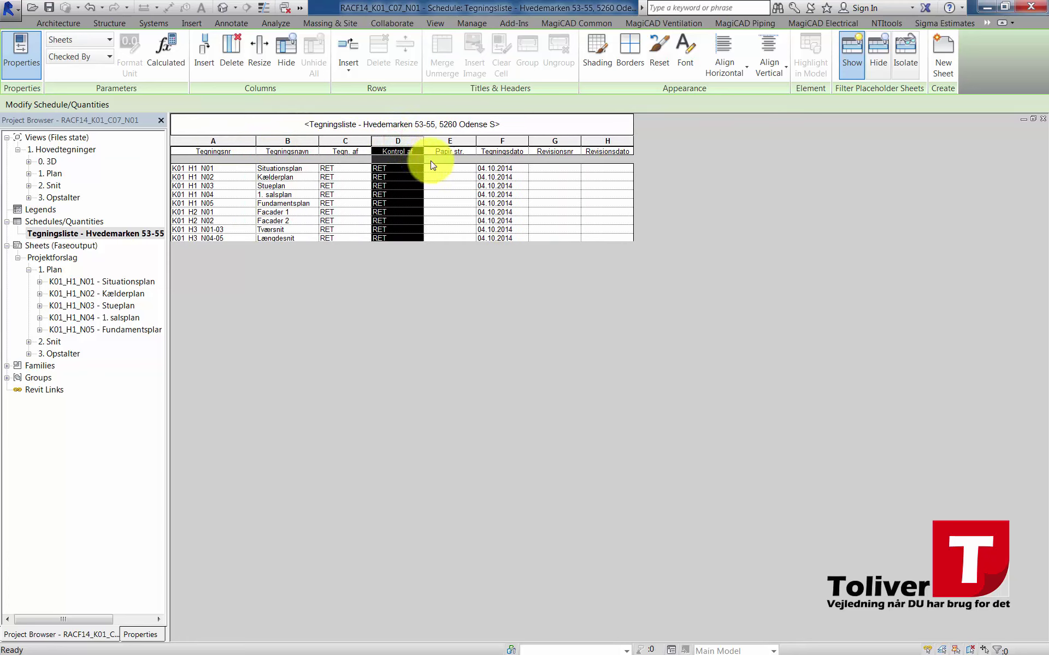
pyautogui.click(720, 63)
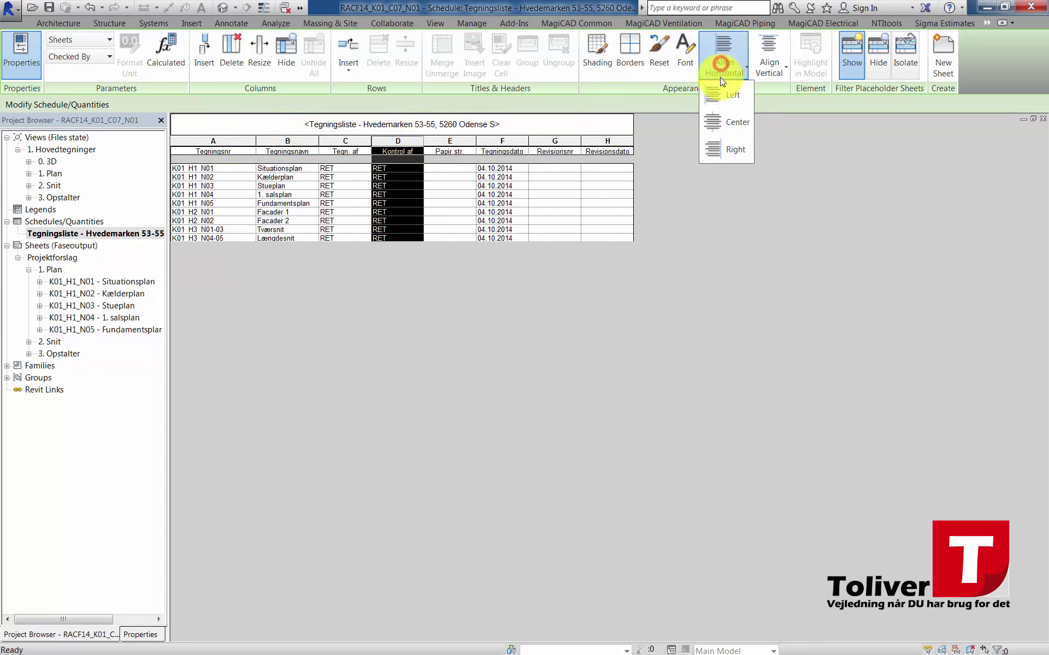
pyautogui.click(728, 127)
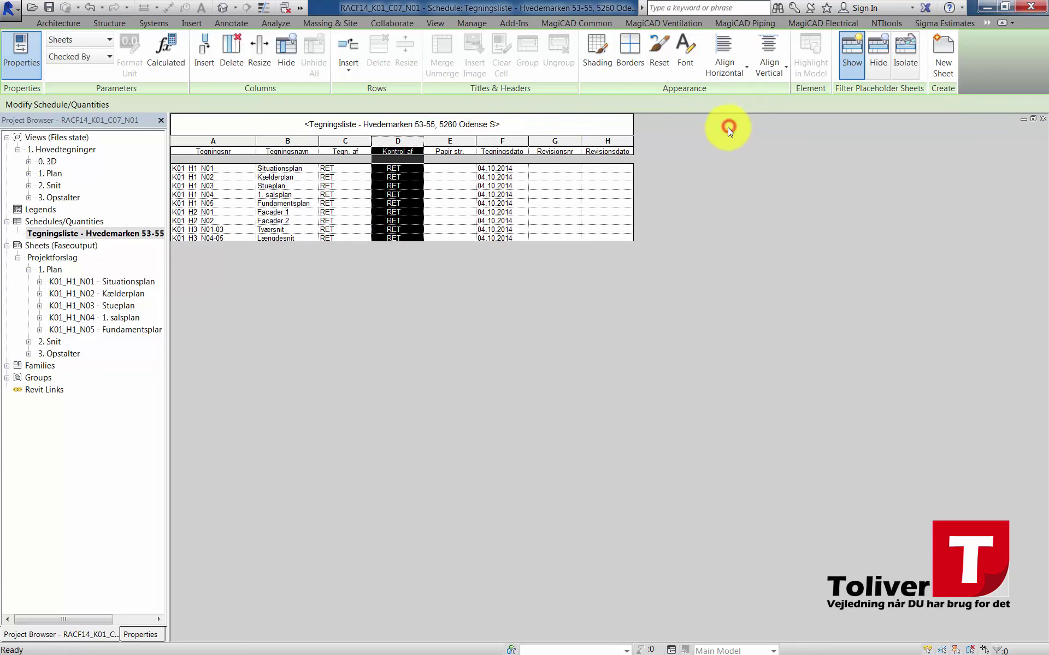
pyautogui.click(339, 143)
pyautogui.click(720, 68)
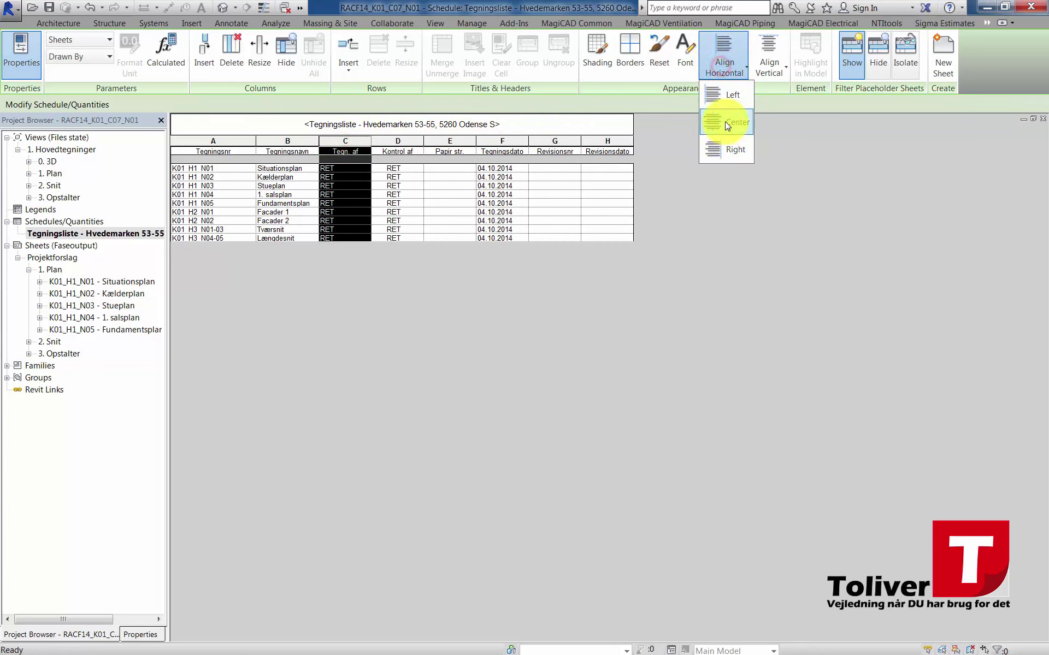
pyautogui.click(722, 126)
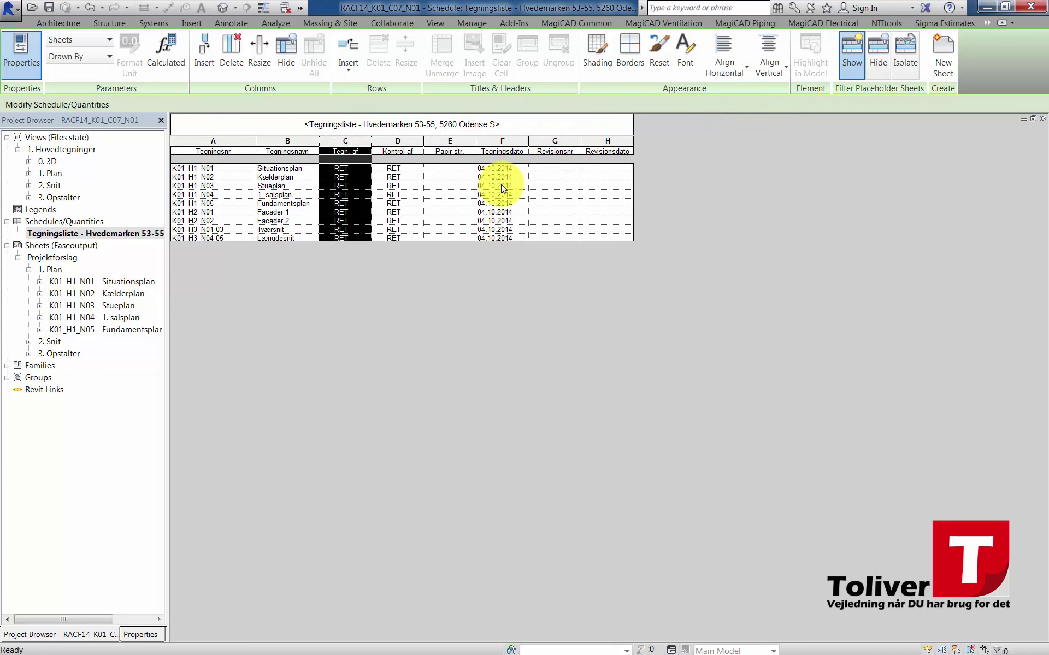
pyautogui.click(504, 141)
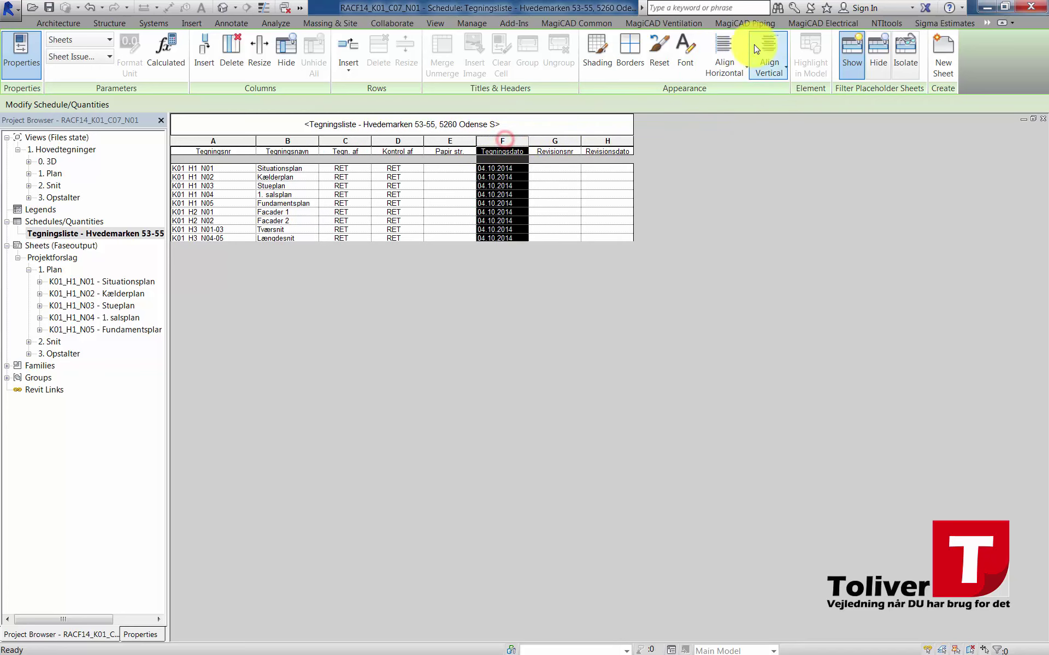
pyautogui.click(723, 61)
pyautogui.click(729, 131)
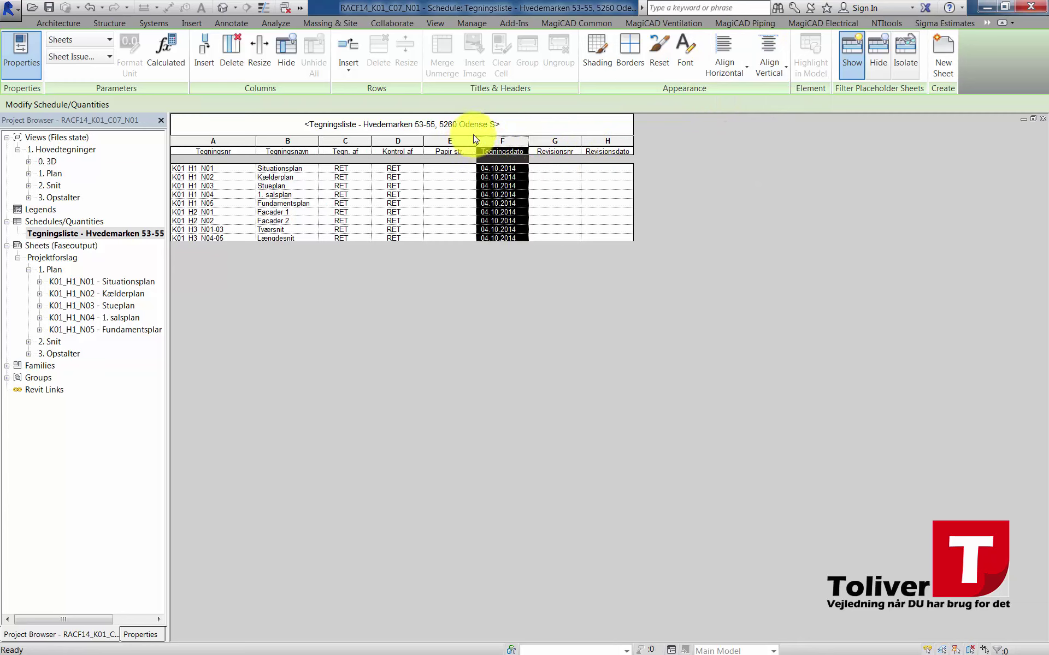
# Step: Widen the Papir str. column and select its Stueplan and Facader 1 cells
pyautogui.moveTo(475, 141); pyautogui.dragTo(490, 141)
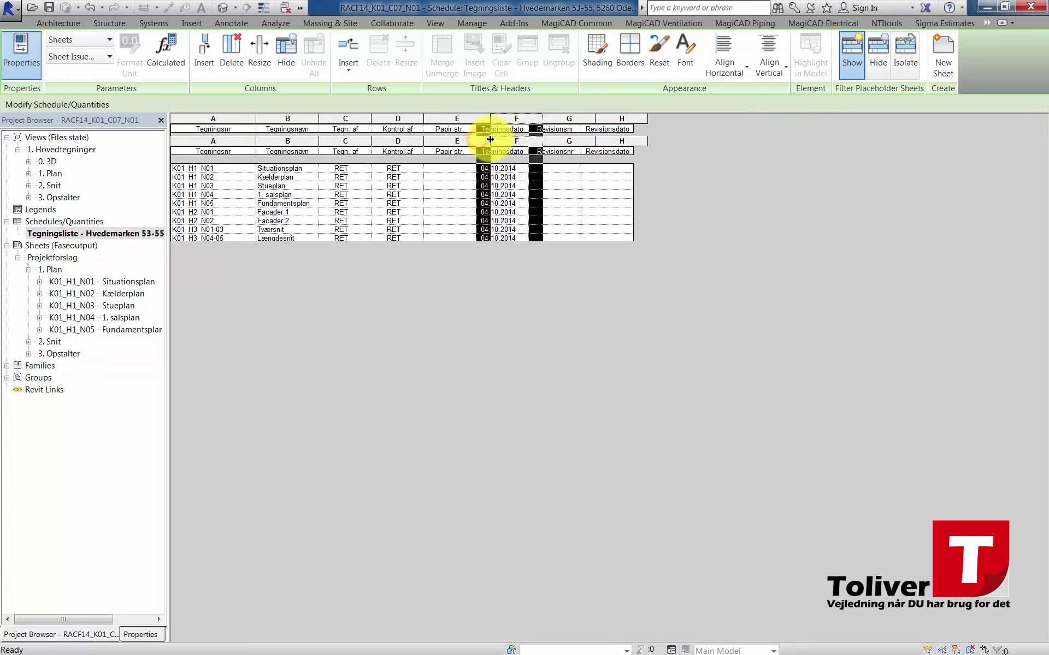
pyautogui.click(456, 165)
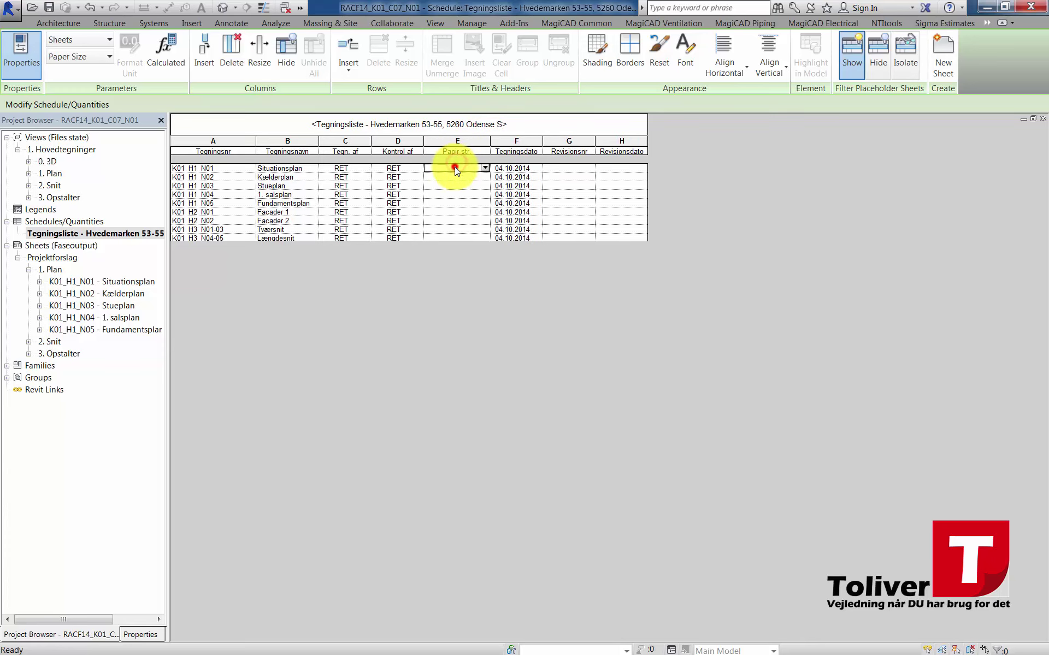
pyautogui.click(439, 183)
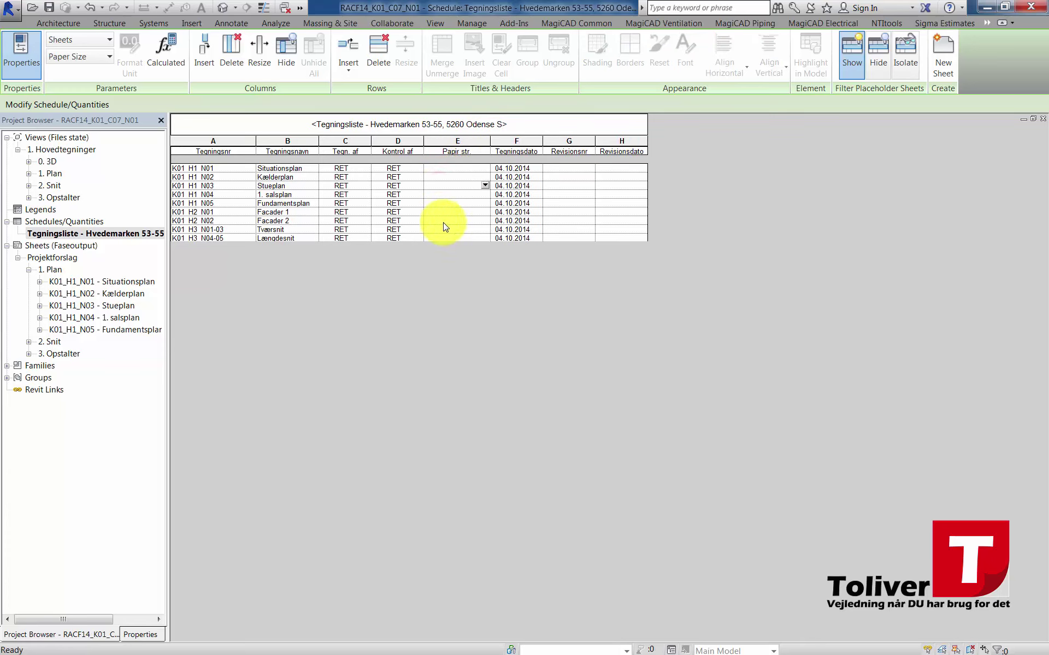
pyautogui.click(444, 212)
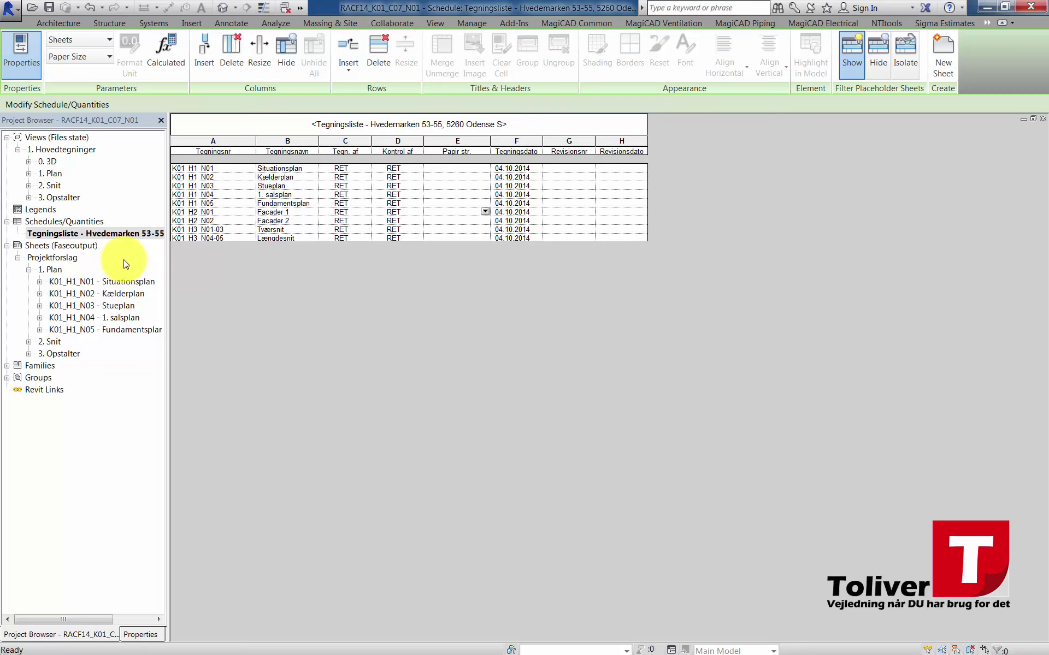
# Step: Set the Situationsplan sheet's Paper Size property to 420 x 297
pyautogui.doubleClick(114, 281)
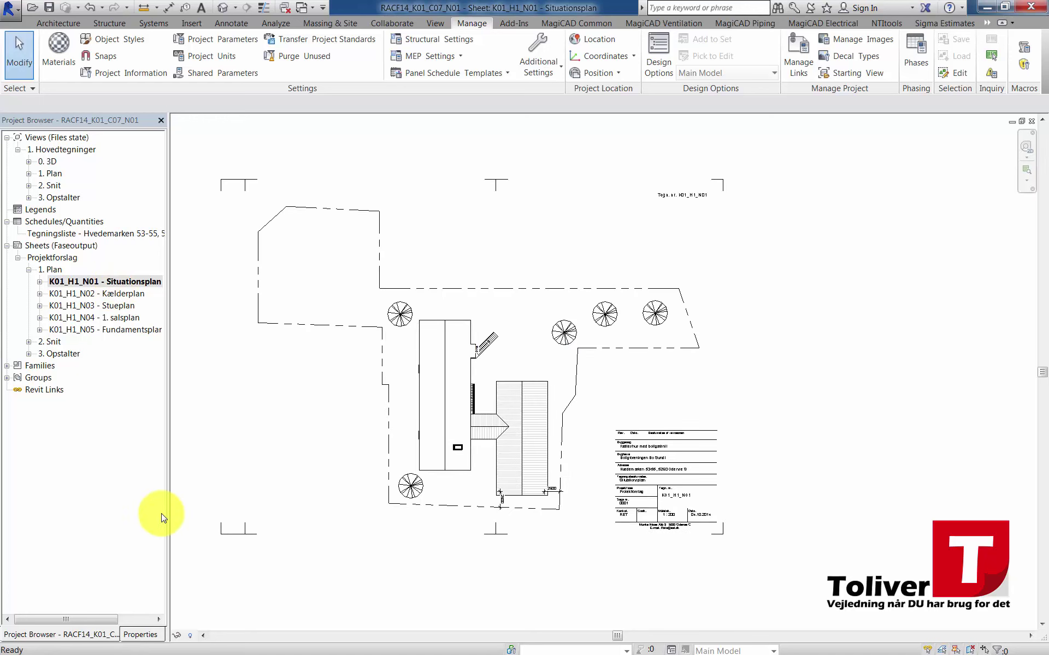
pyautogui.click(142, 635)
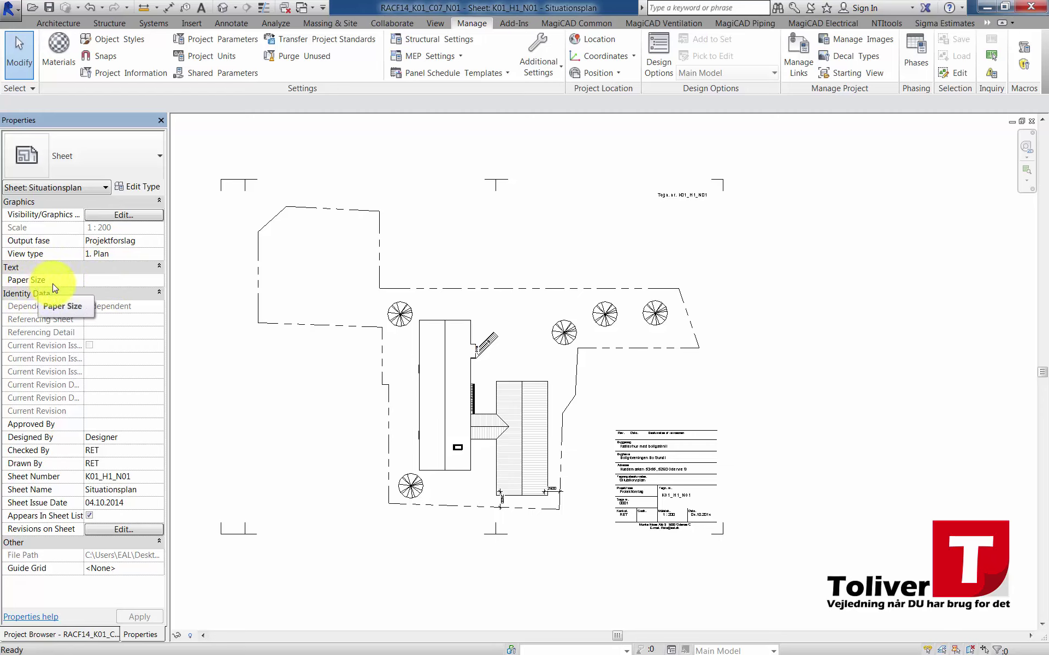
pyautogui.click(101, 281)
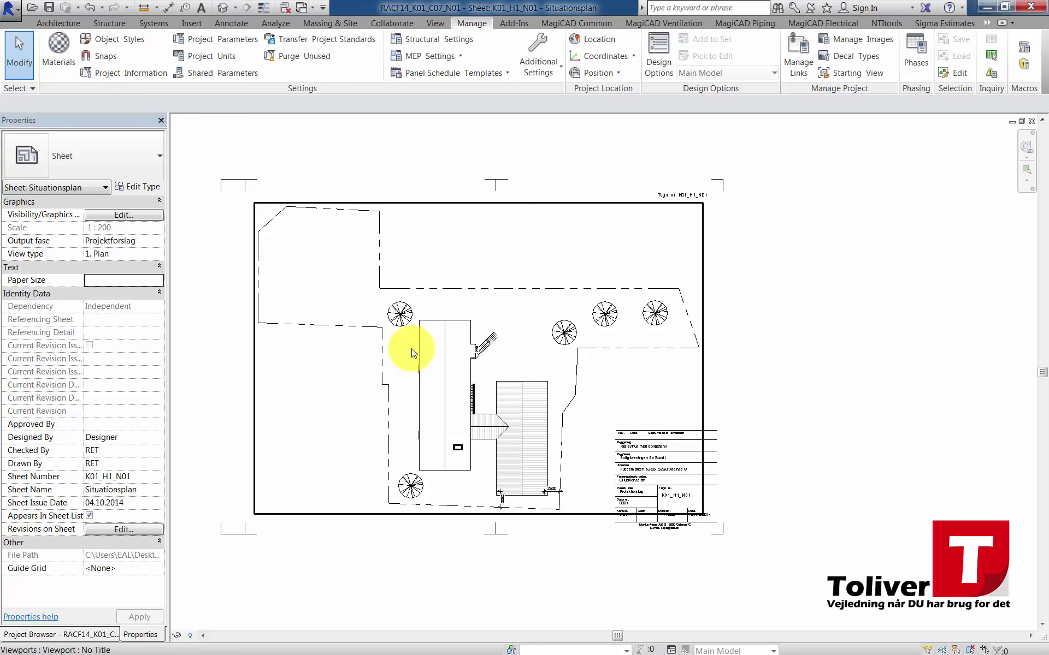
pyautogui.click(121, 280)
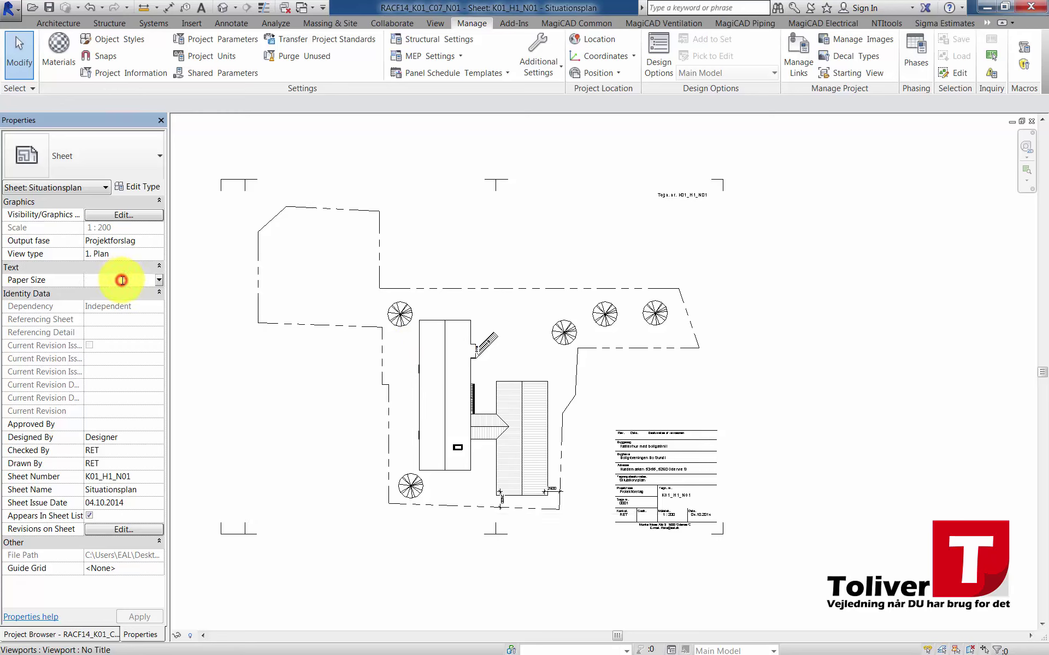
pyautogui.write('420 x 297')
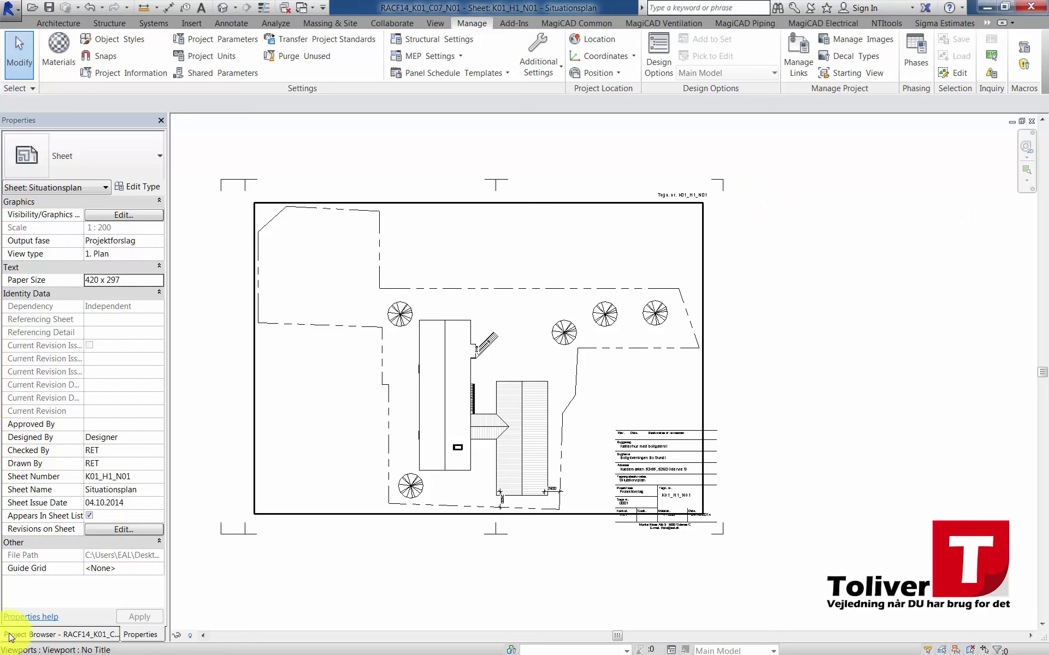
# Step: Open the Tegningsliste schedule and centre-align the Papir str. column values such as 420 x 297
pyautogui.click(80, 635)
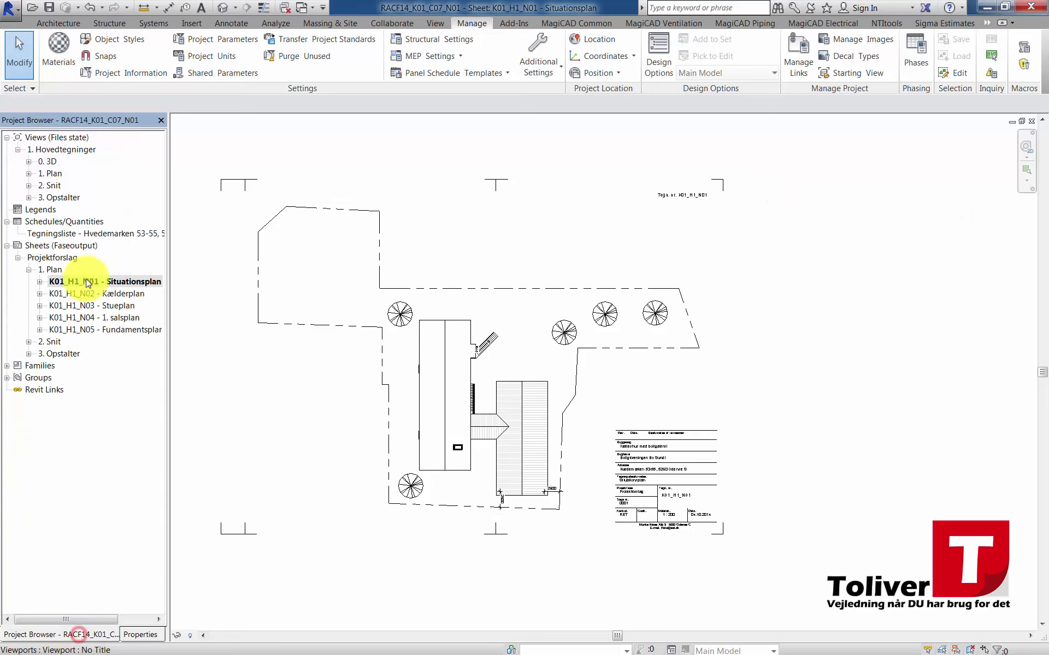
pyautogui.doubleClick(85, 233)
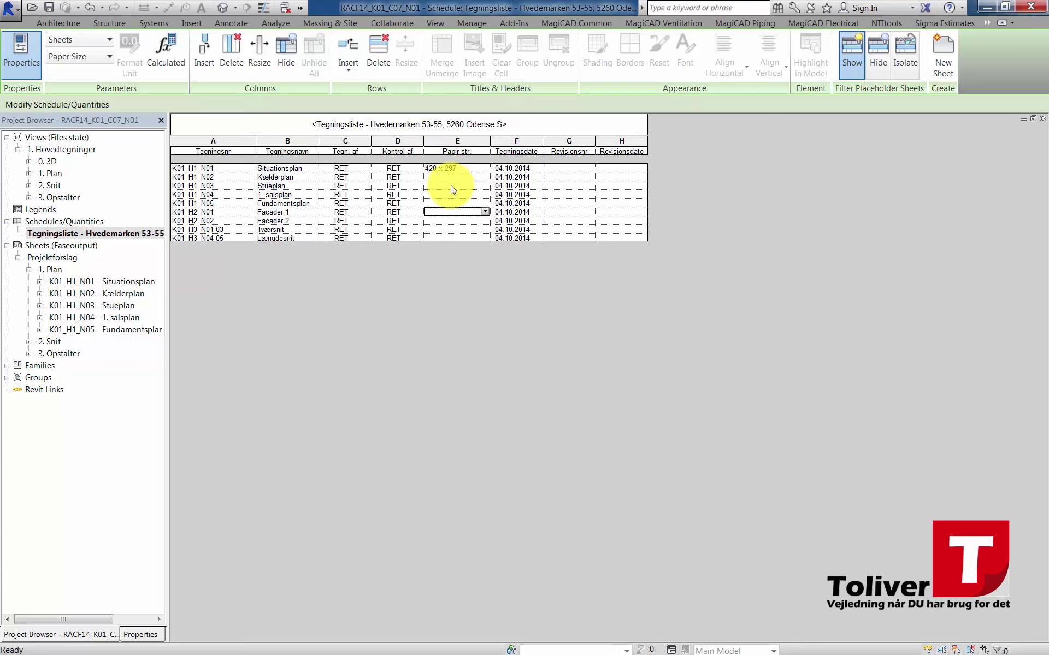
pyautogui.click(460, 143)
pyautogui.click(724, 51)
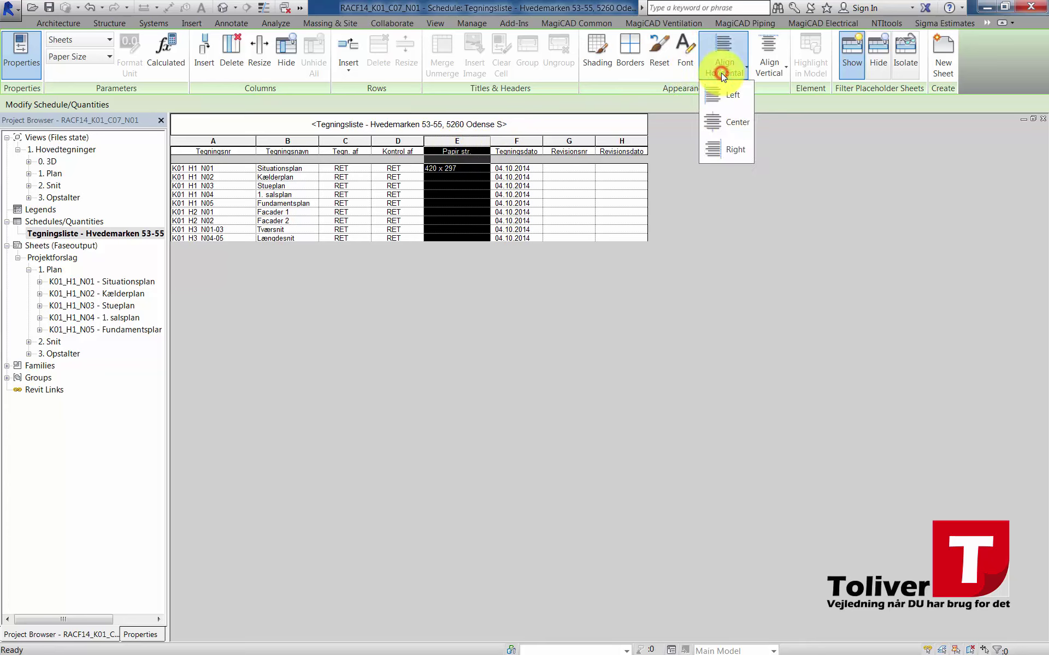
pyautogui.click(732, 155)
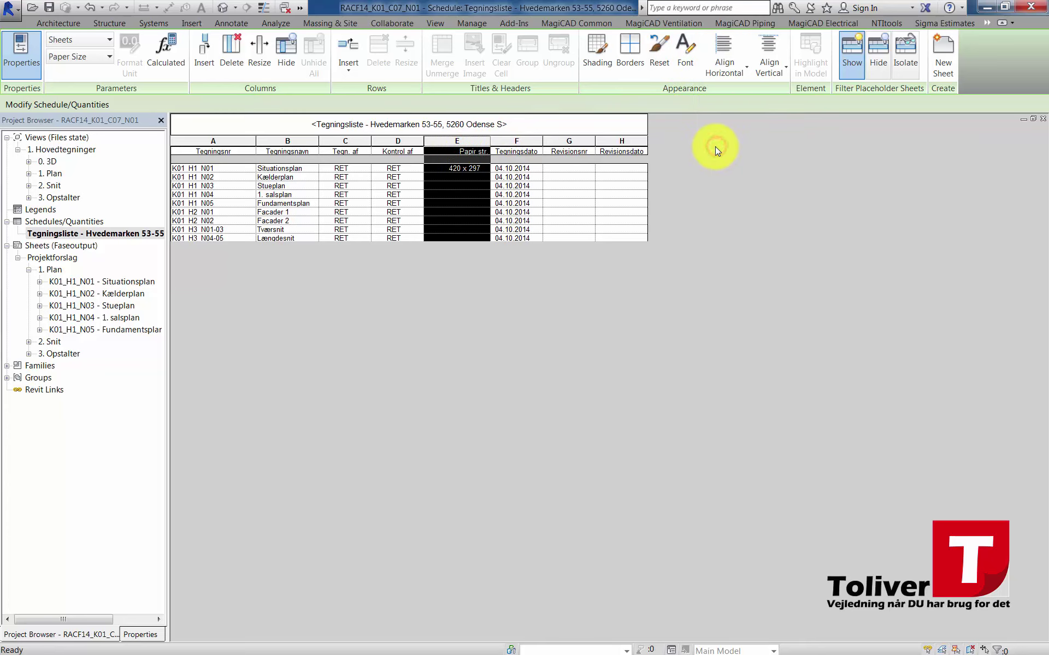
pyautogui.click(725, 61)
pyautogui.click(708, 118)
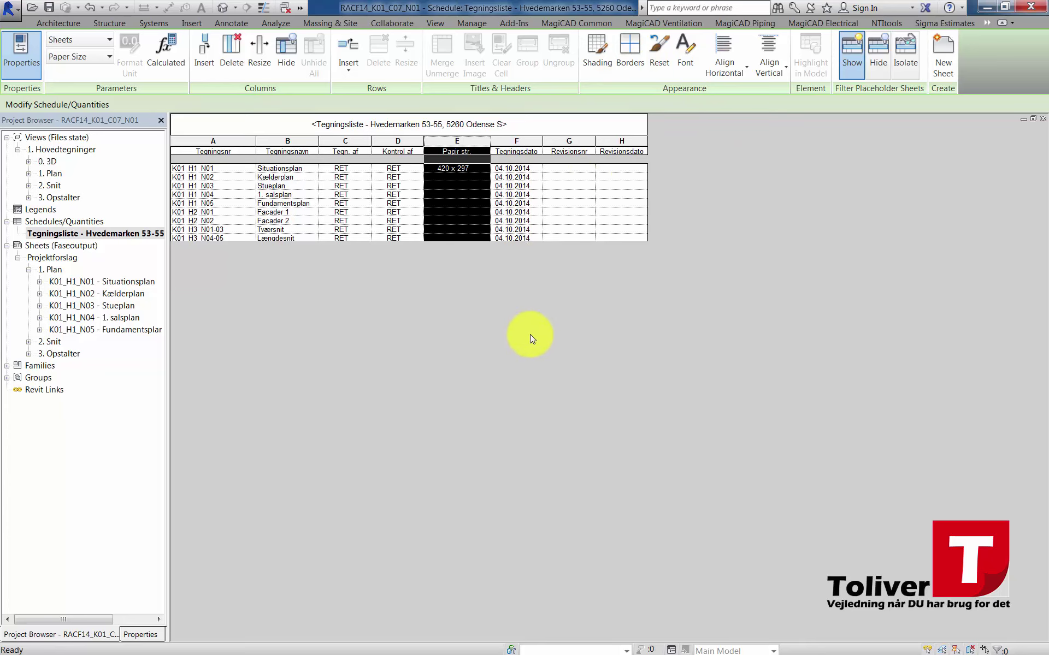
pyautogui.click(442, 197)
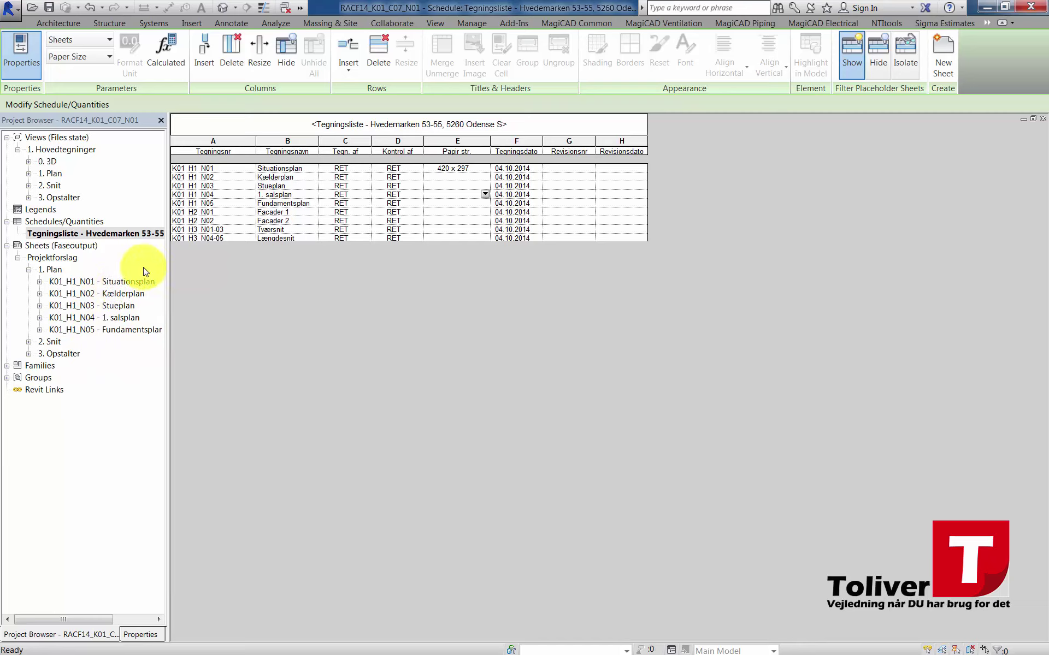
# Step: Open Floor Plan (02) Stueplan from Views > 1. Plan and frame the ground-floor layout
pyautogui.click(28, 173)
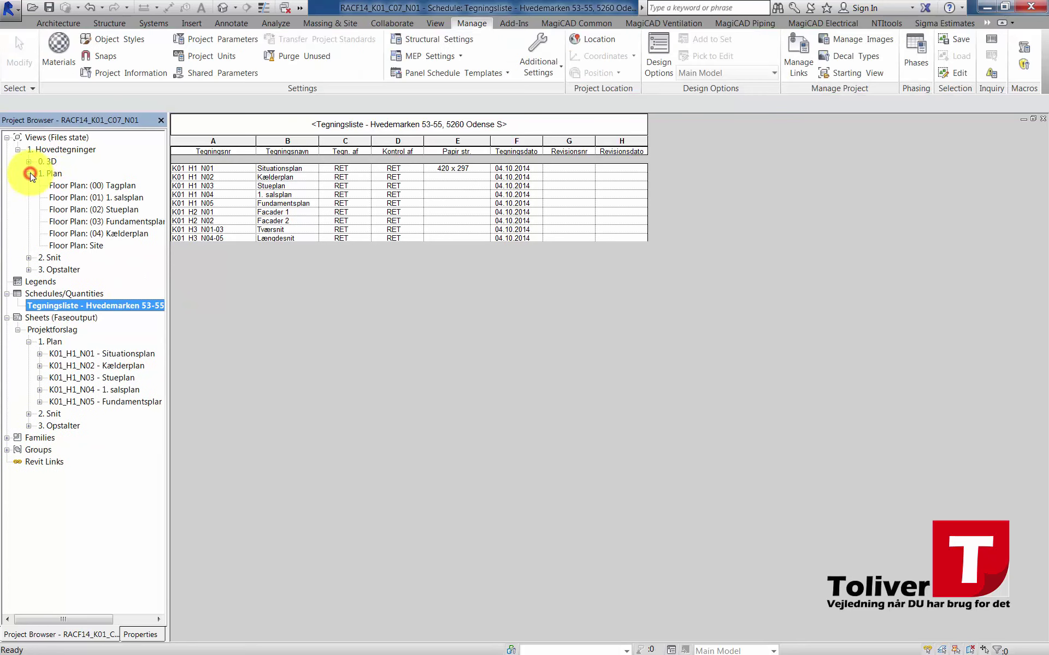
pyautogui.doubleClick(112, 210)
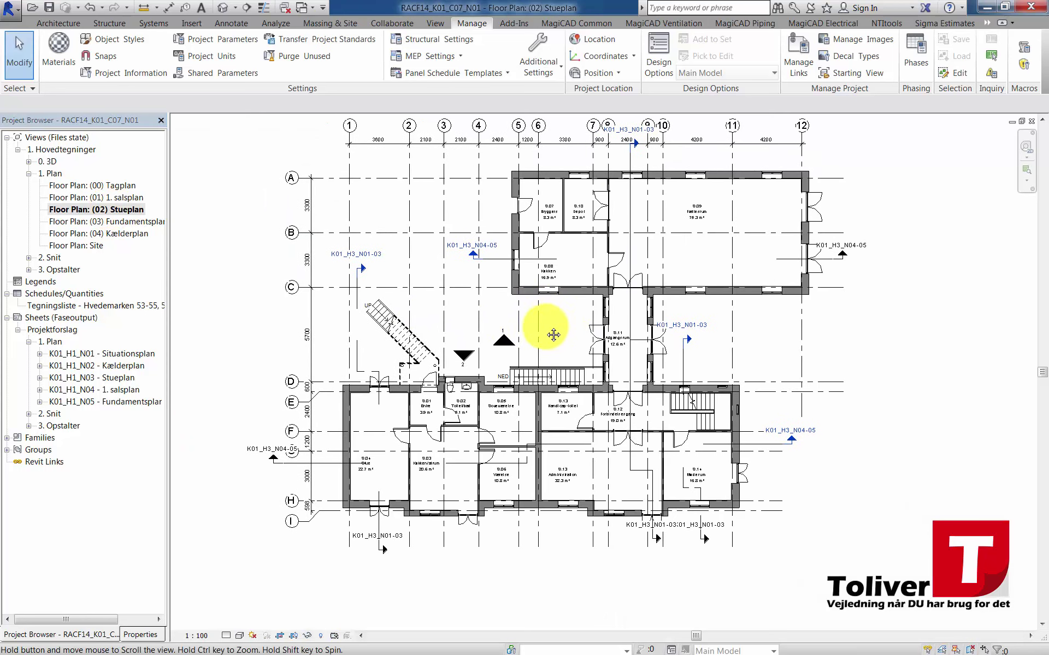
pyautogui.moveTo(584, 343); pyautogui.dragTo(526, 326, button='middle')
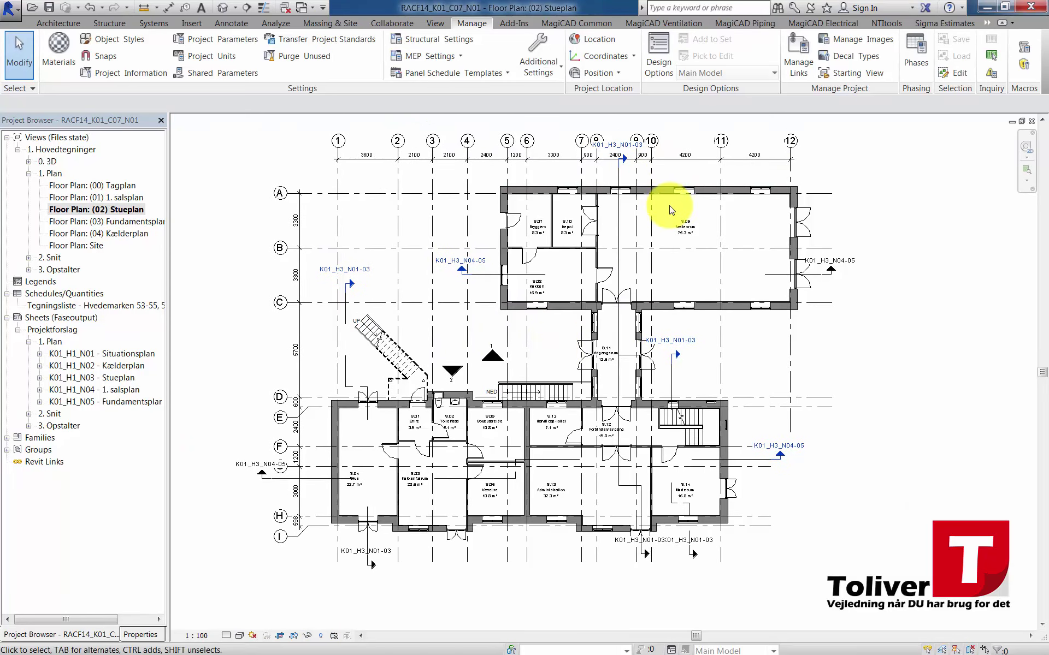
pyautogui.scroll(2, 670, 178)
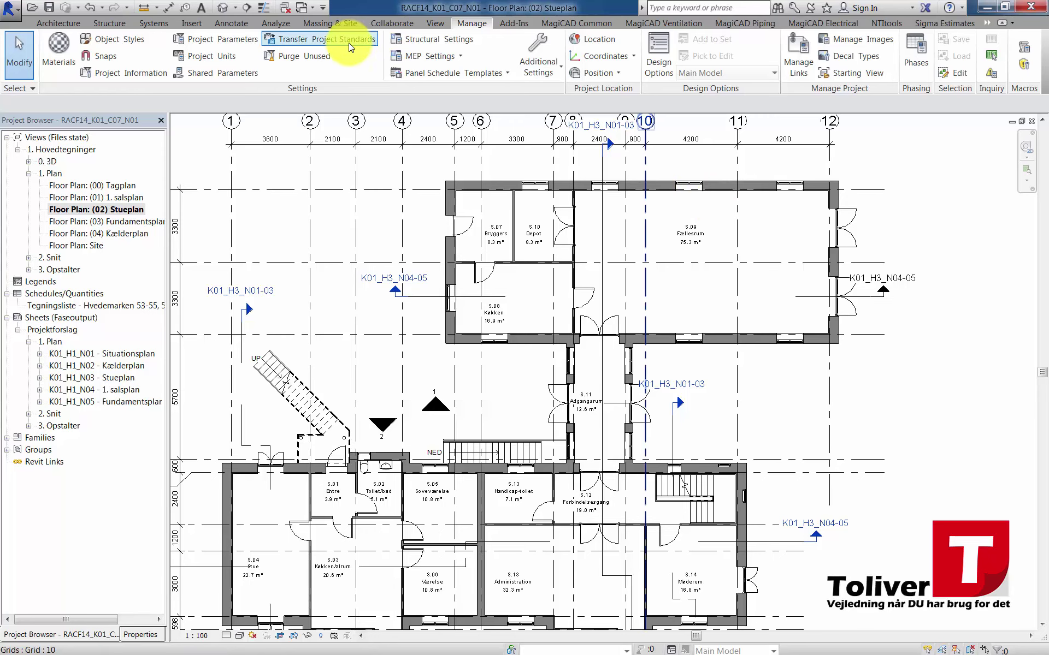
pyautogui.click(440, 24)
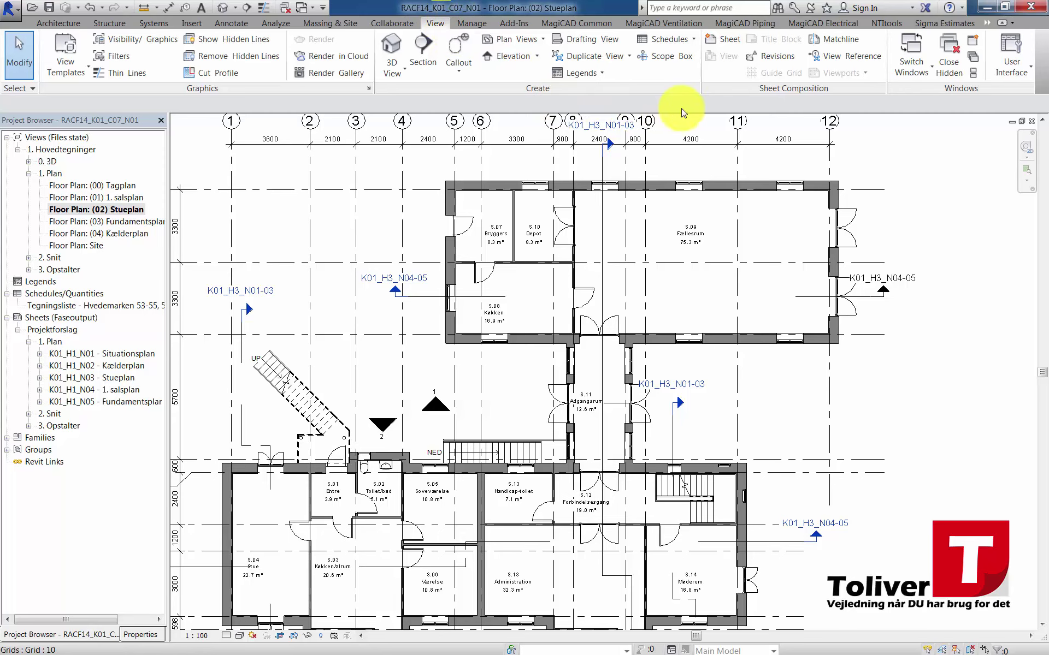
# Step: Give revision 1 Alphabetic per-sheet numbering, date 04.10.2014 and description 'Vinduet er flyttet 50 mm.'
pyautogui.click(756, 65)
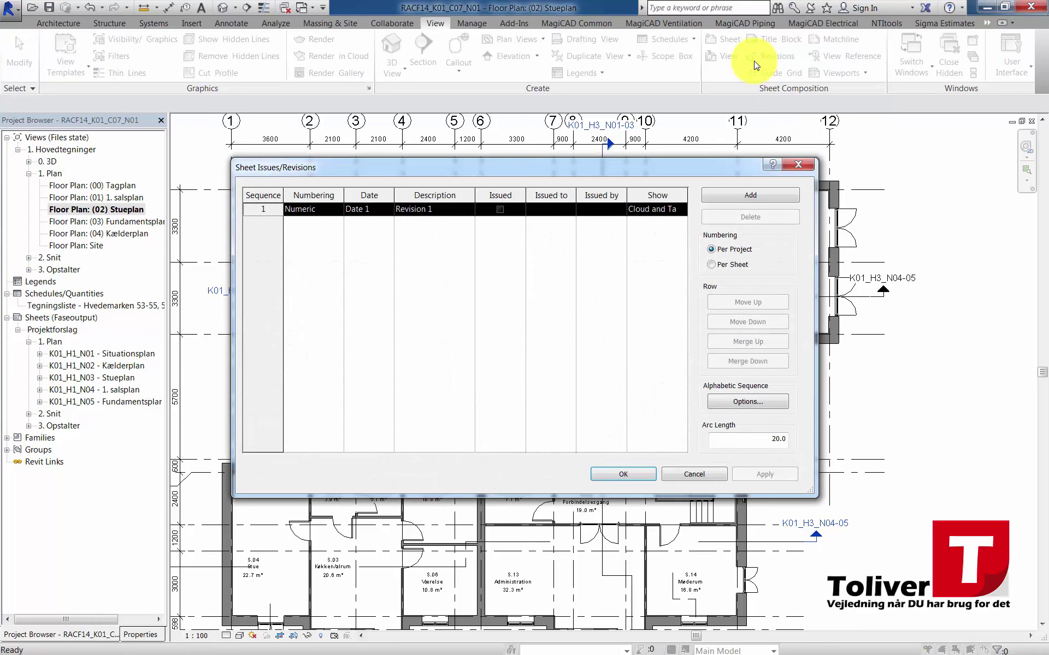
pyautogui.moveTo(570, 167); pyautogui.dragTo(492, 73)
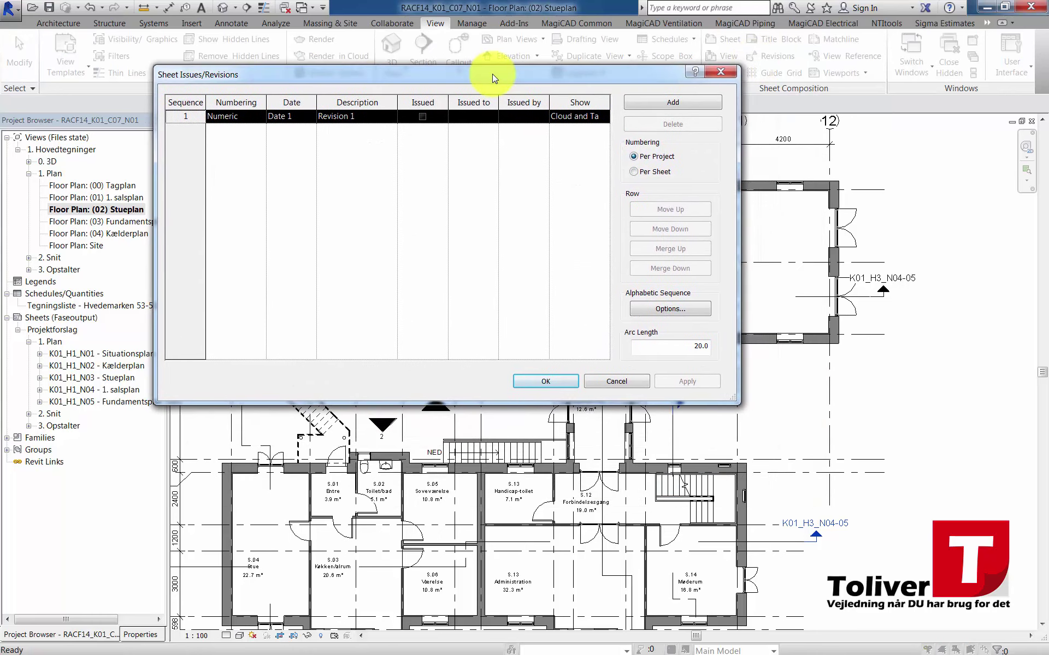
pyautogui.click(261, 115)
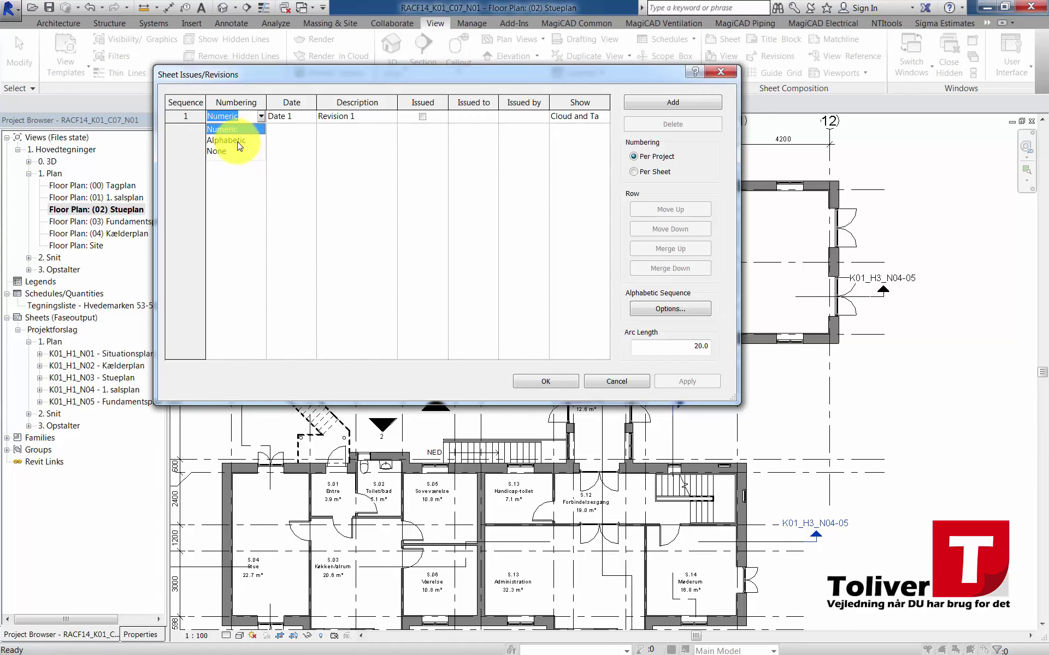
pyautogui.click(239, 145)
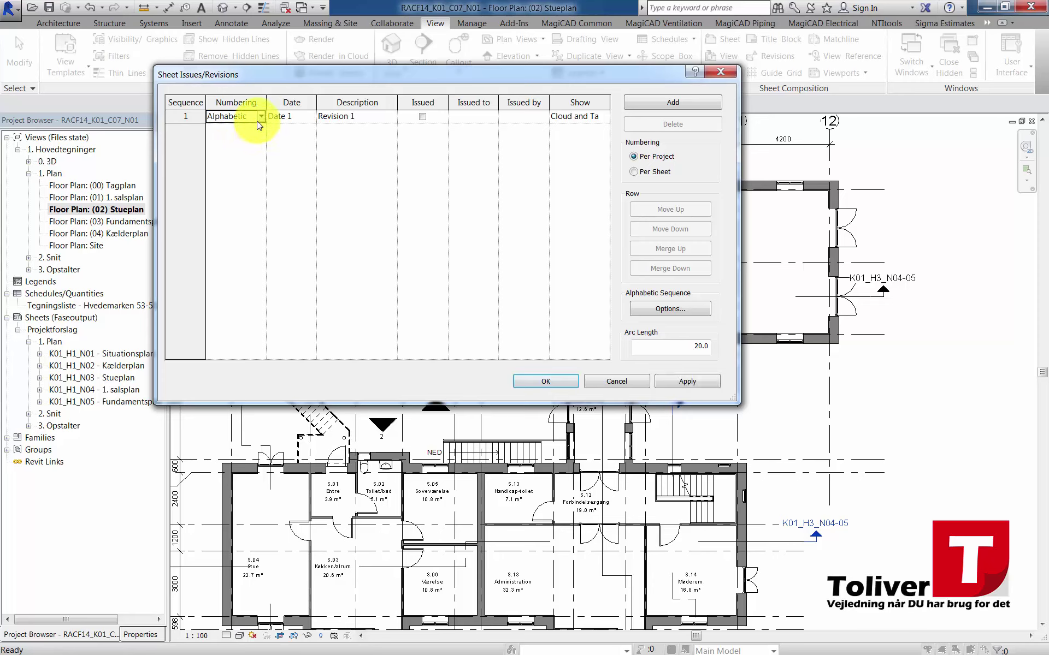
pyautogui.click(299, 121)
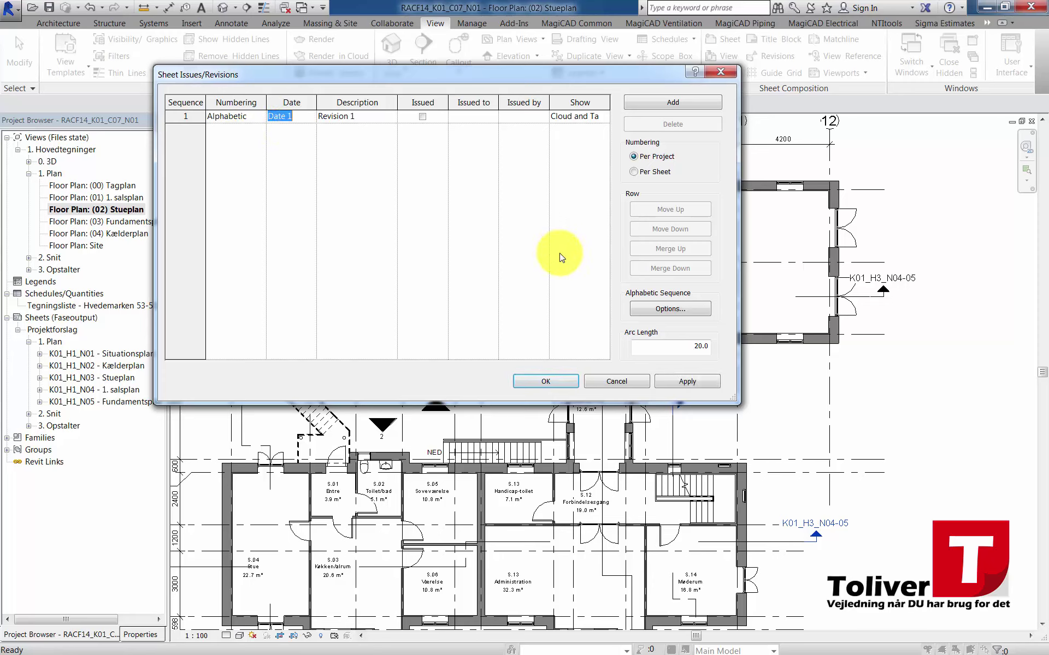
pyautogui.write('04.10.')
pyautogui.write('2014')
pyautogui.click(386, 116)
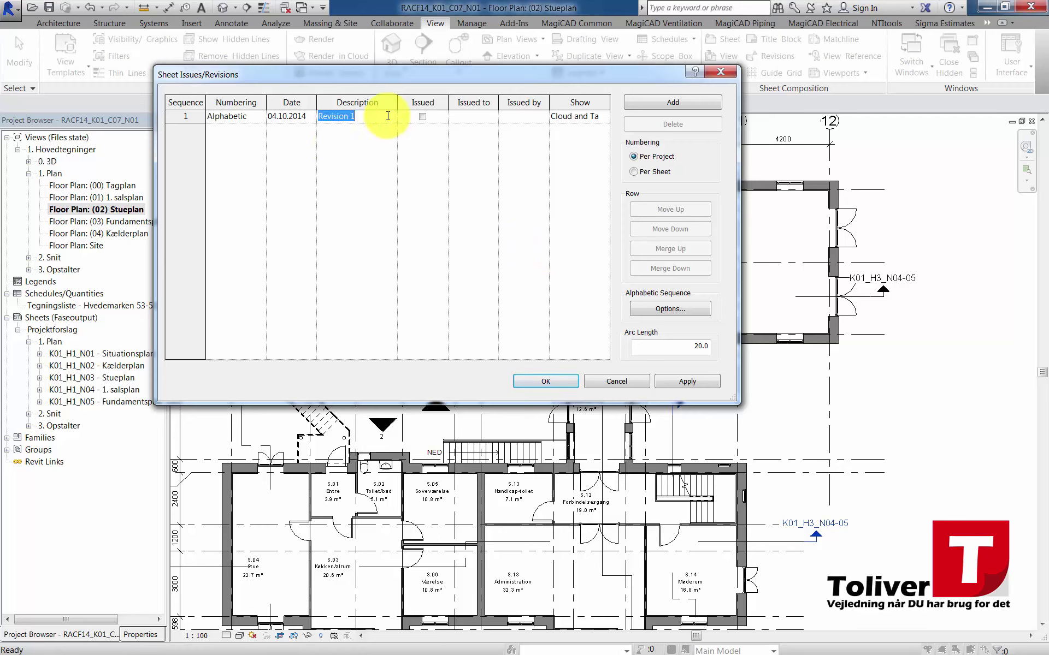
pyautogui.write('Vind')
pyautogui.write('5')
pyautogui.write('0 mm.')
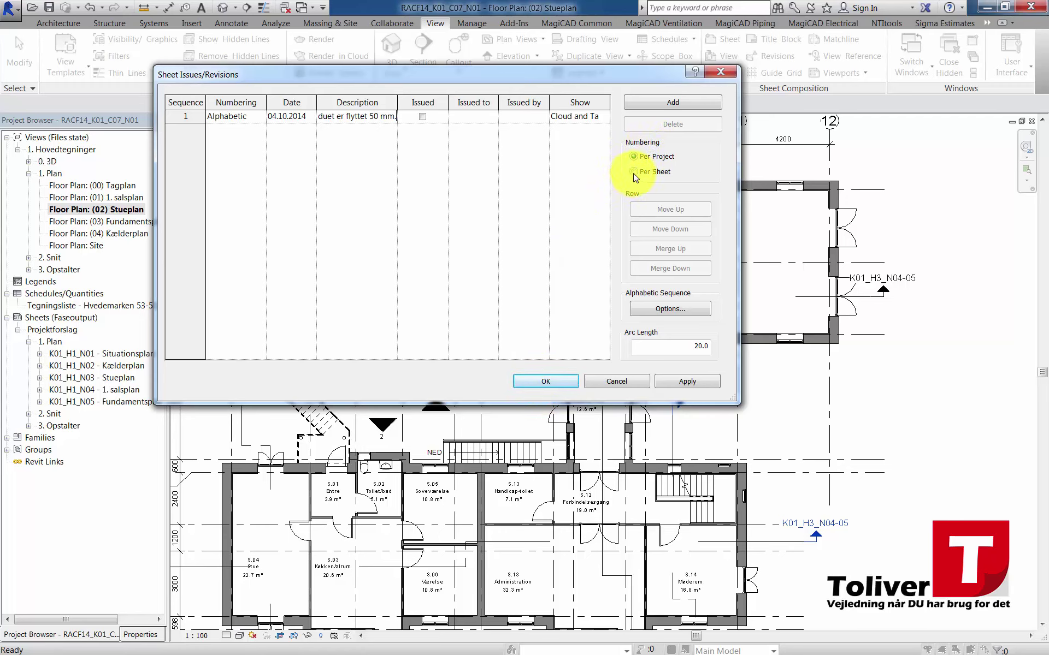
pyautogui.click(633, 172)
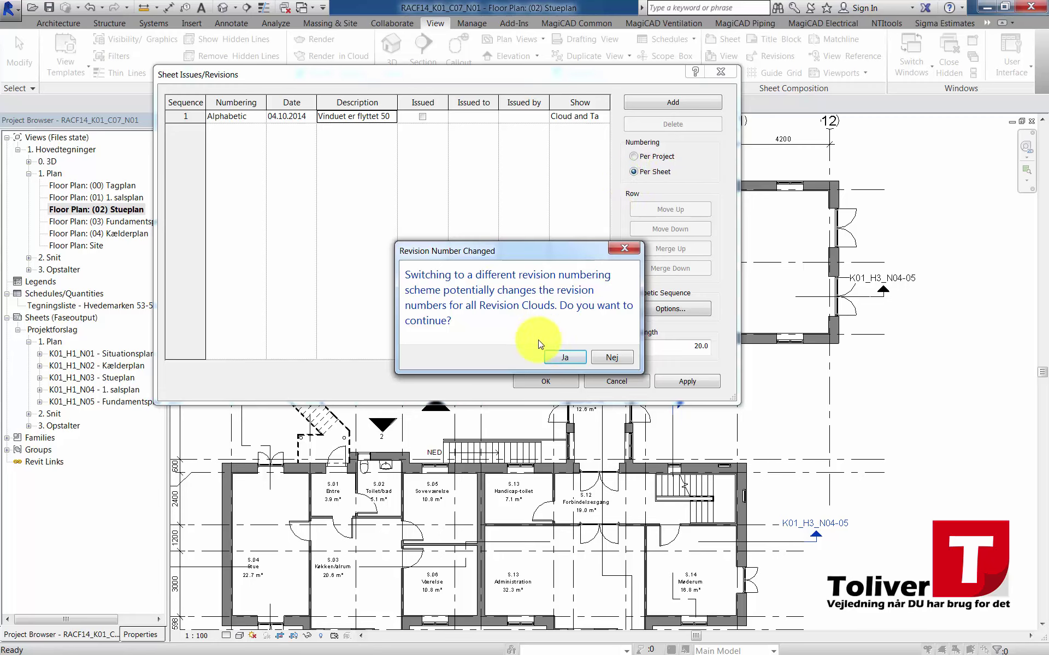
pyautogui.click(563, 356)
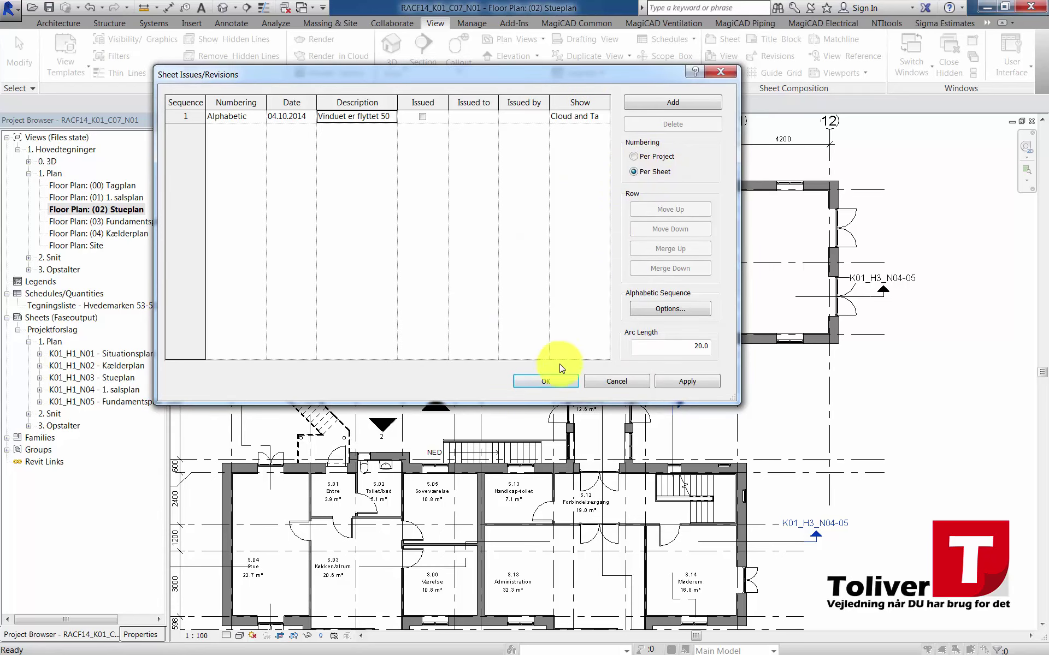
pyautogui.click(544, 383)
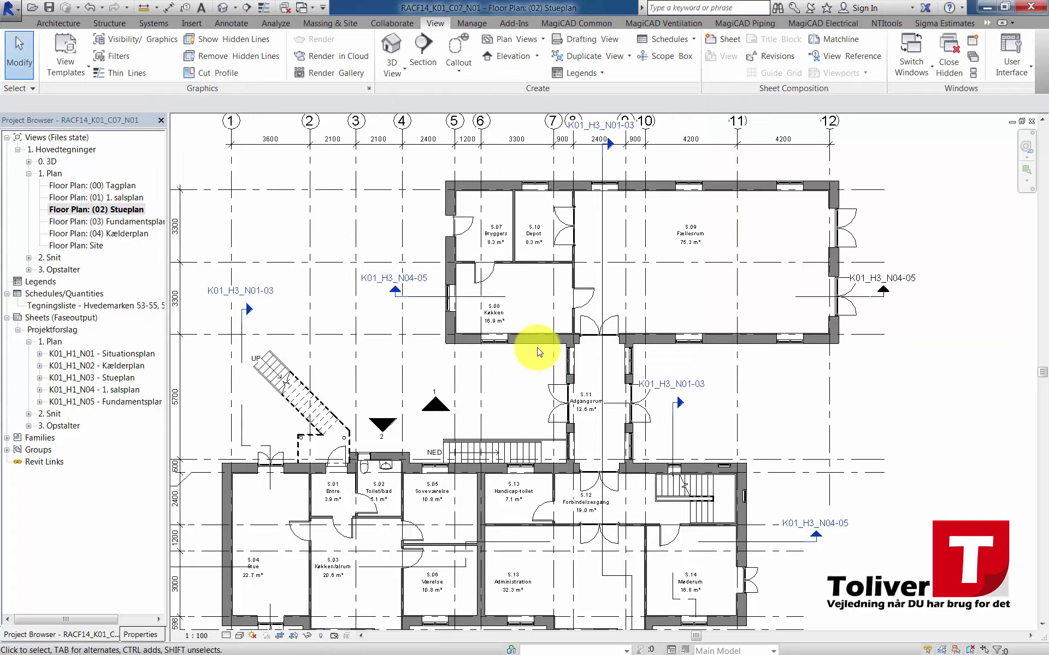
# Step: Draw a rectangular revision cloud around the north window of room S.09 Fællesrum
pyautogui.moveTo(539, 352); pyautogui.dragTo(602, 320, button='middle')
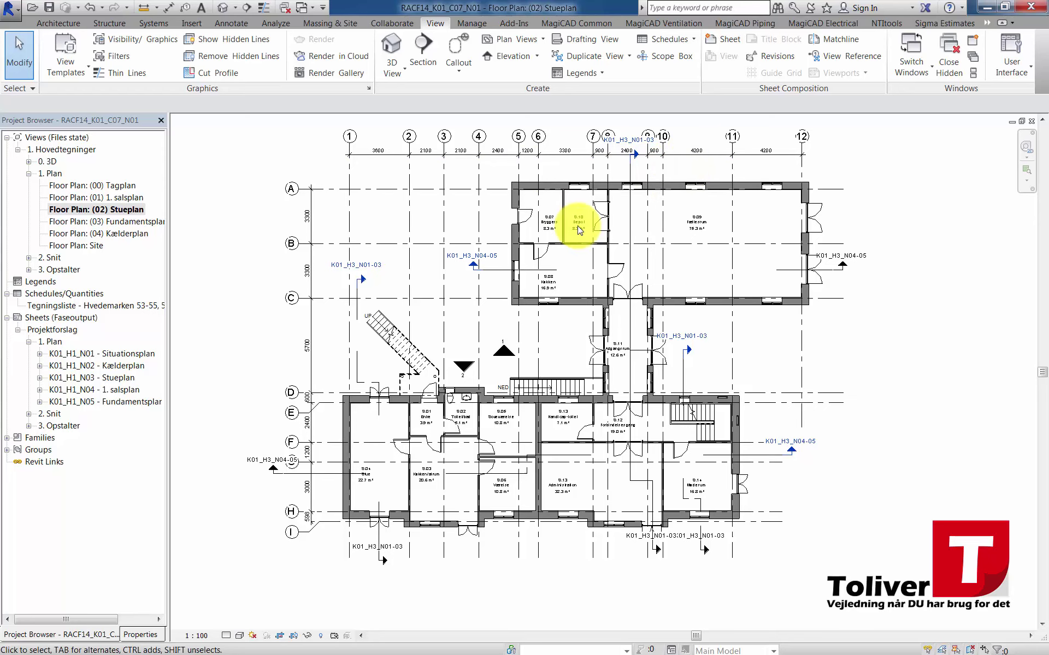
pyautogui.click(229, 23)
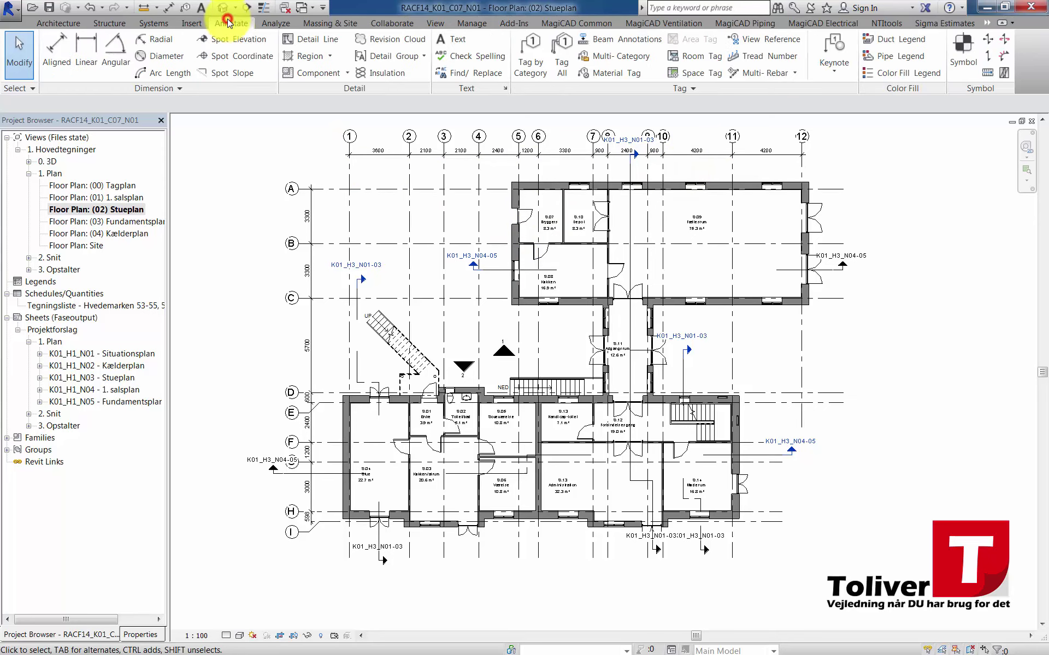
pyautogui.click(381, 43)
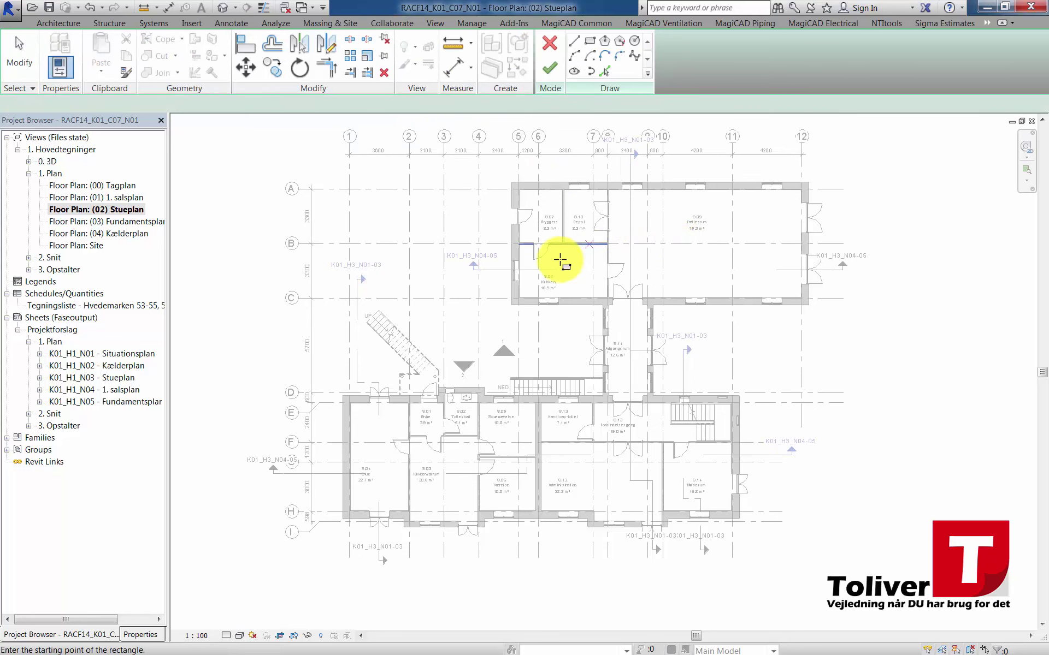
pyautogui.scroll(1, 658, 164)
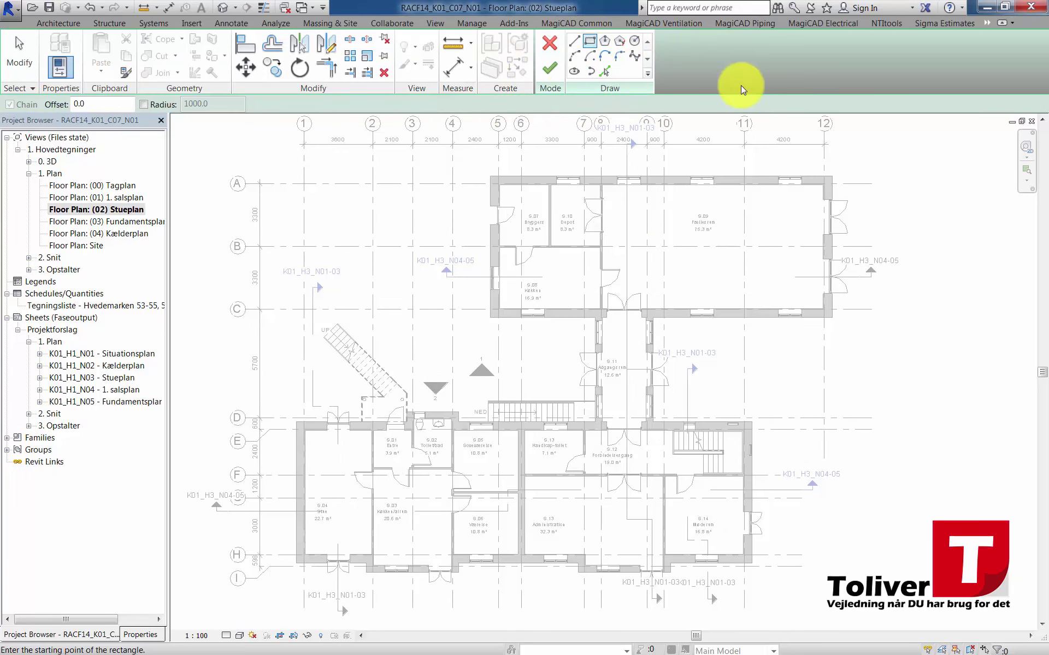
pyautogui.click(986, 23)
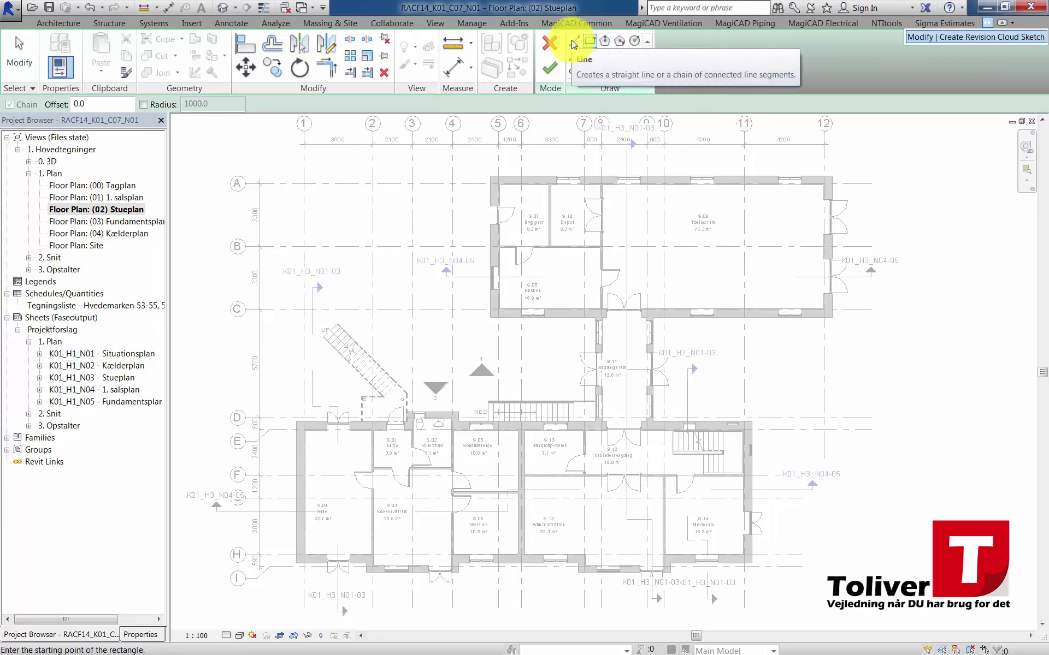
pyautogui.click(676, 164)
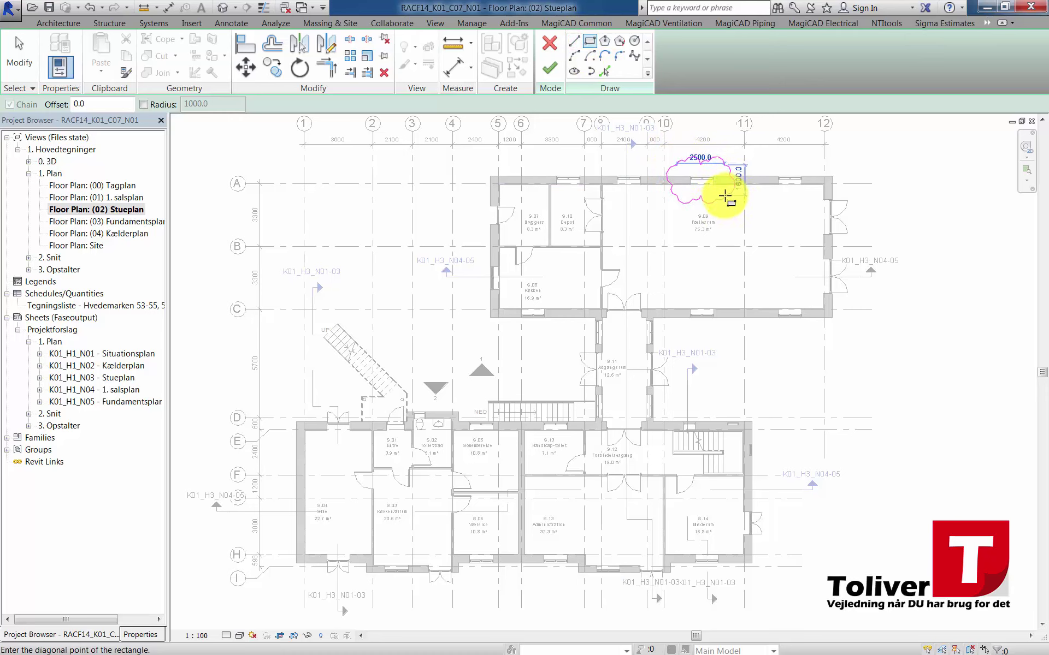
pyautogui.click(724, 195)
pyautogui.scroll(1, 721, 182)
pyautogui.scroll(1, 709, 175)
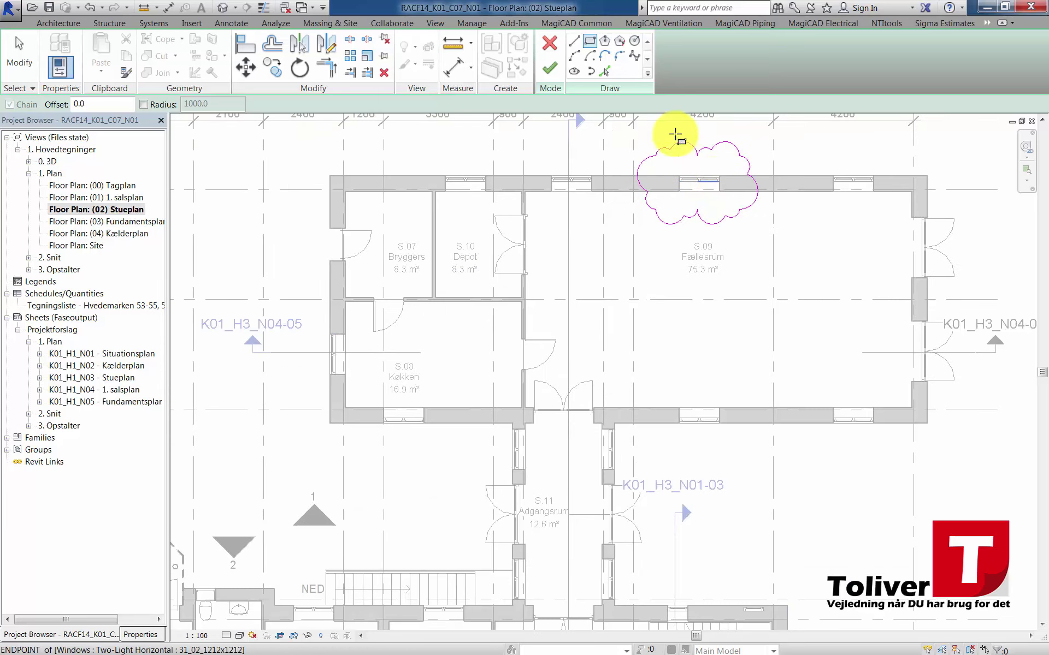
pyautogui.scroll(1, 713, 180)
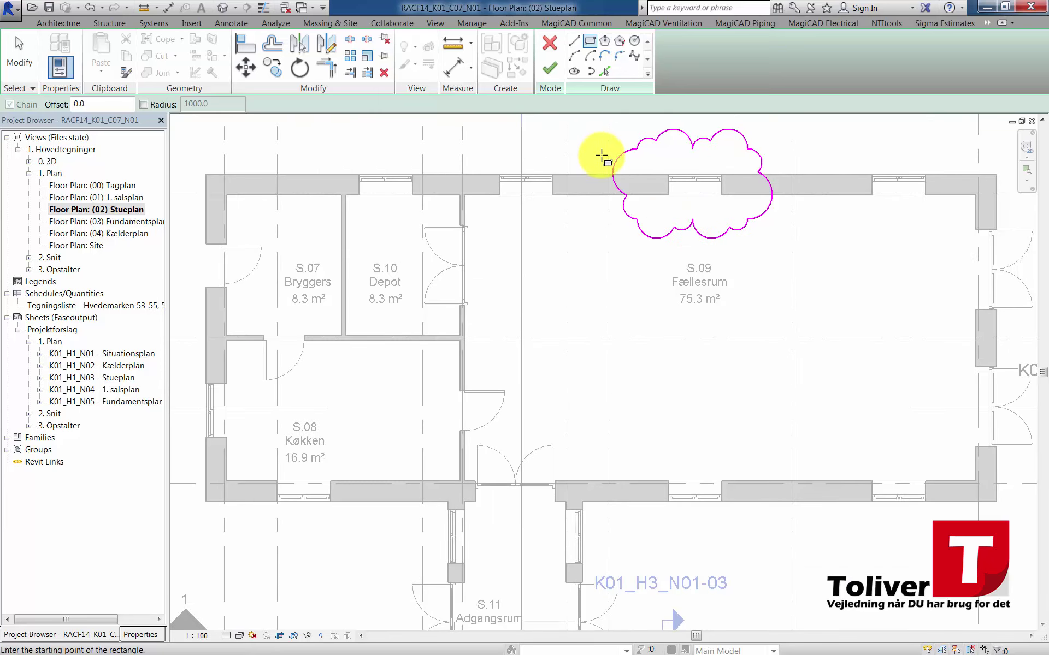
pyautogui.click(549, 70)
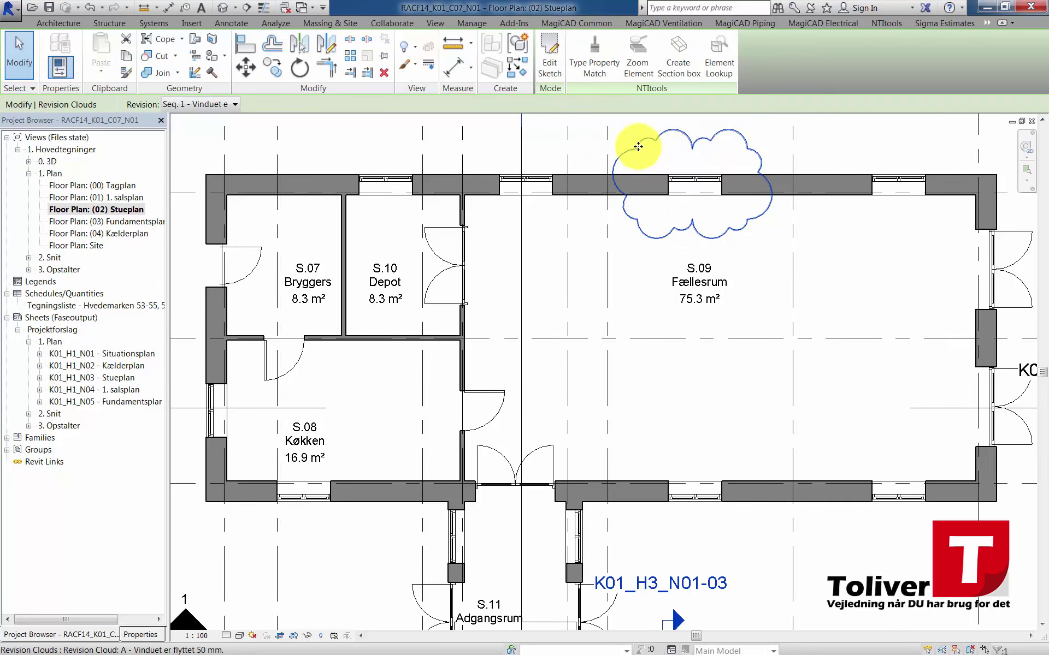
# Step: Delete the revision cloud, then undo to restore it
pyautogui.scroll(-2, 629, 168)
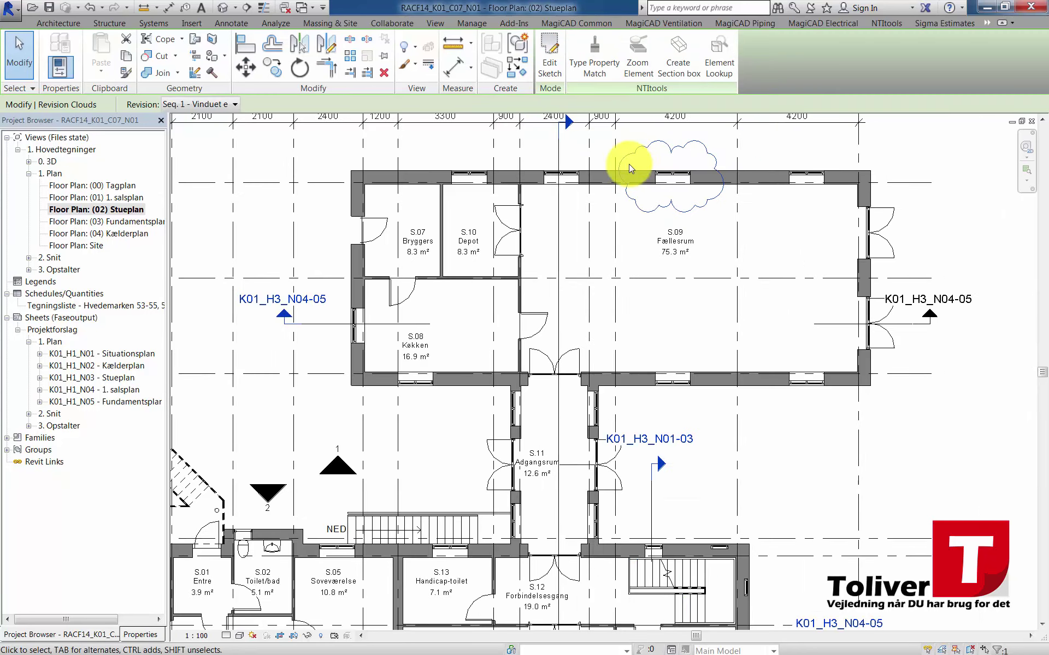
pyautogui.press('Delete')
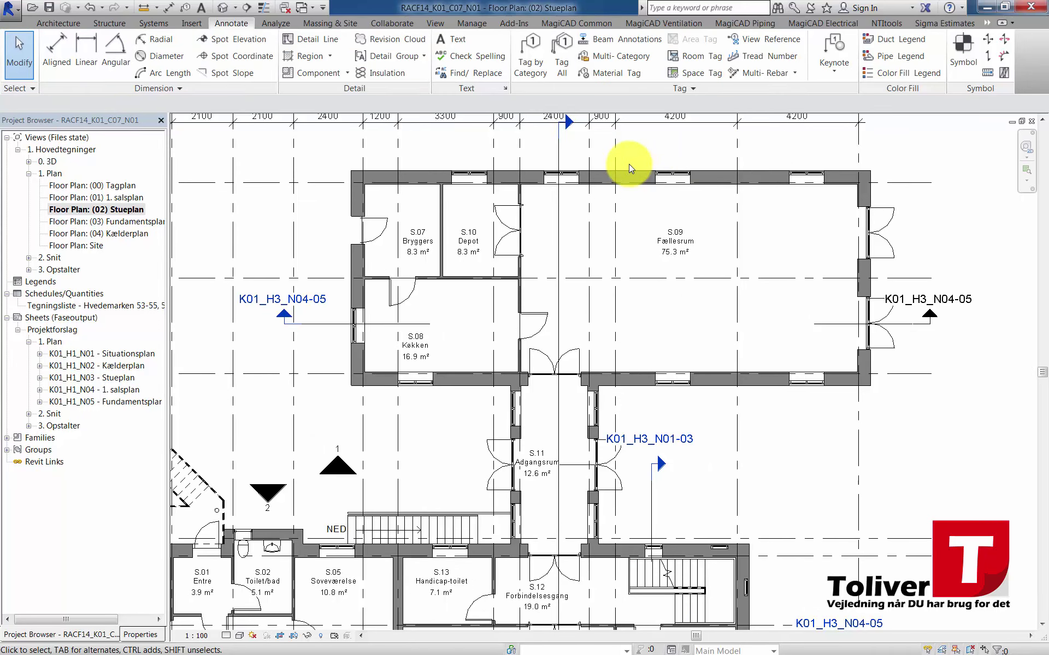
pyautogui.hotkey('ctrl', 'z')
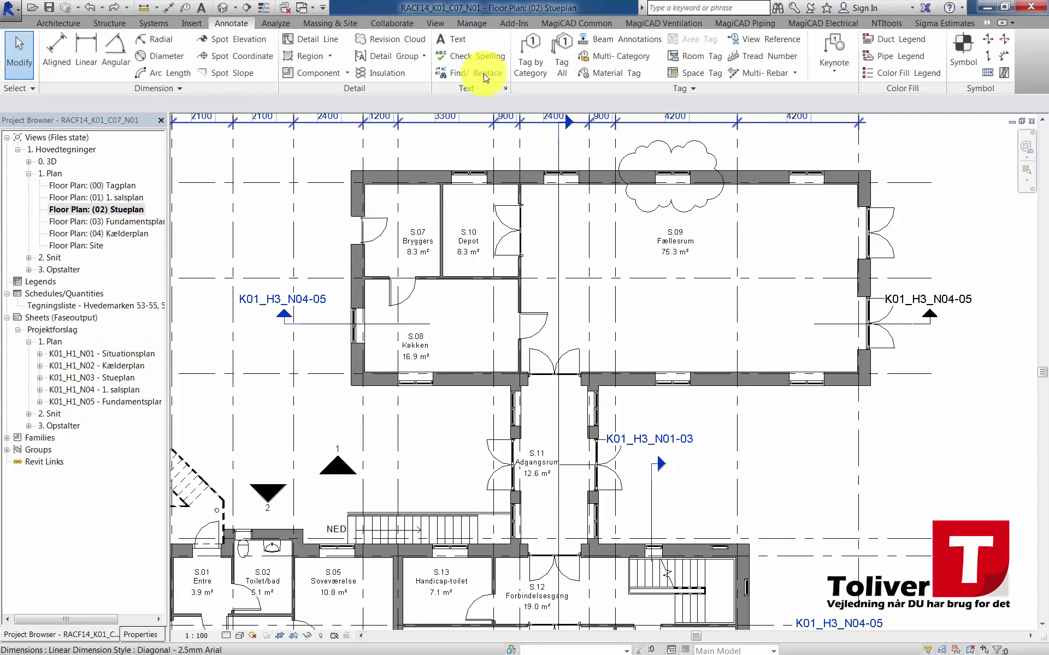
# Step: Mark revision 1 as Issued in the Revisions settings
pyautogui.click(437, 24)
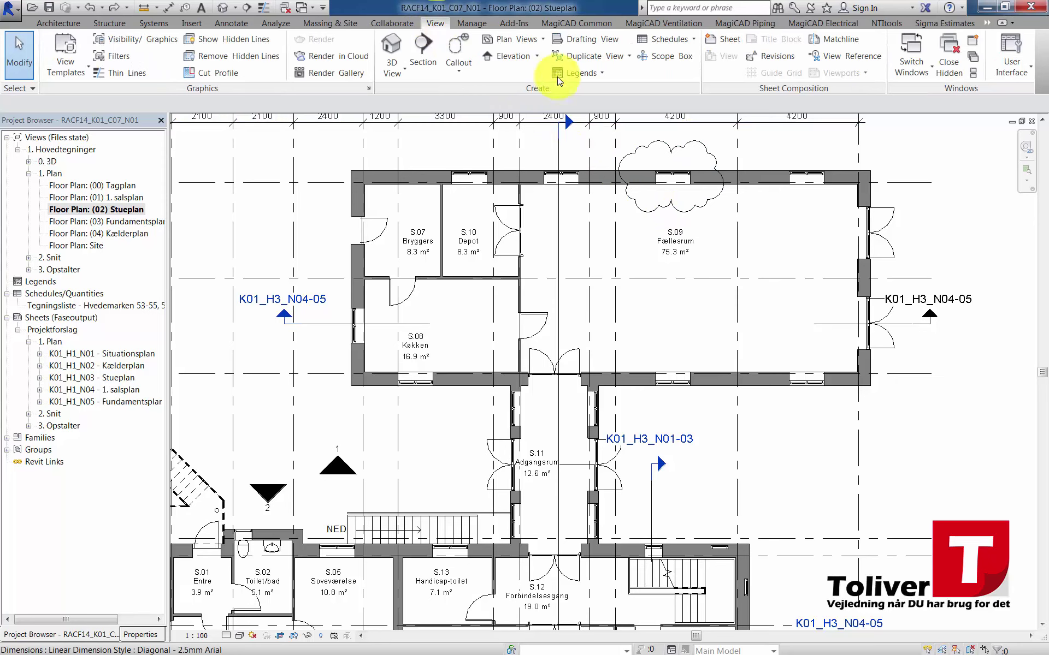
pyautogui.click(772, 68)
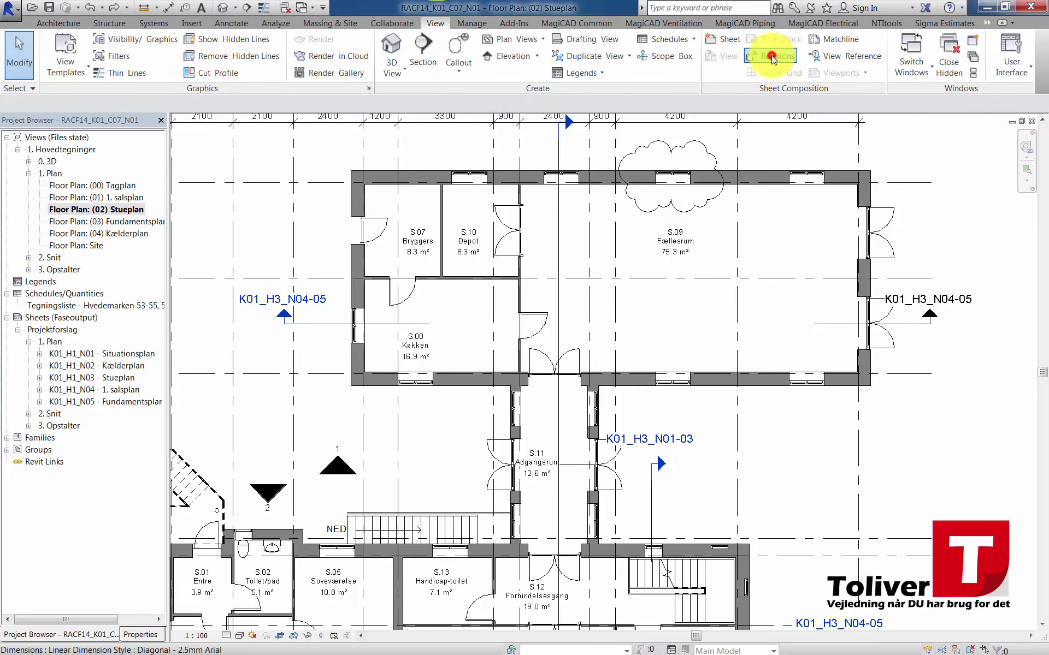
pyautogui.moveTo(505, 74); pyautogui.dragTo(478, 228)
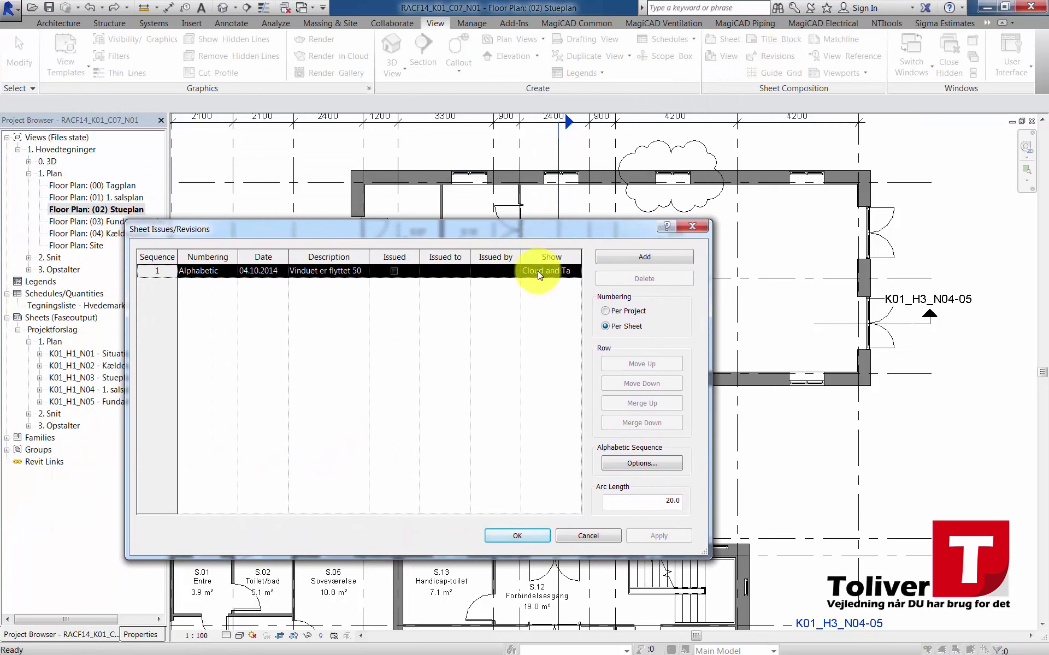
pyautogui.click(508, 271)
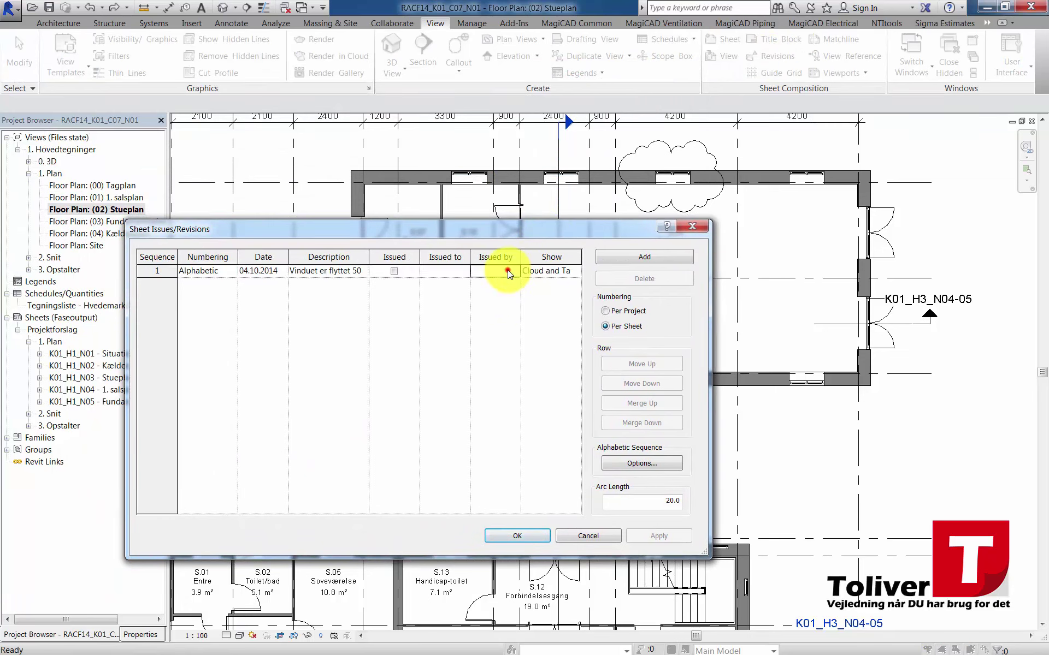
pyautogui.click(536, 271)
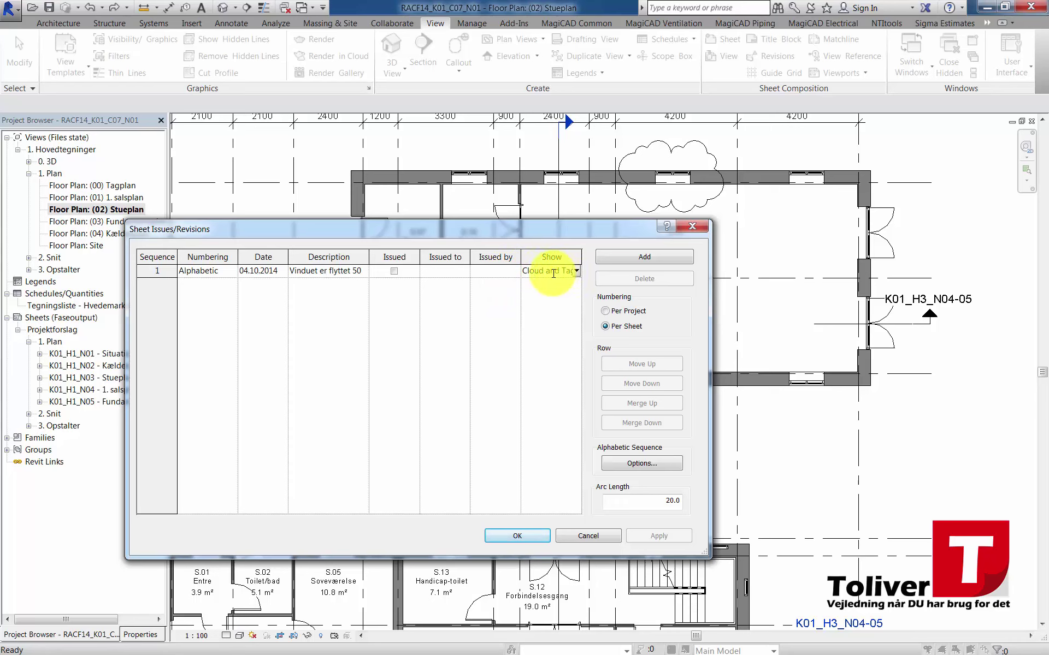
pyautogui.click(394, 271)
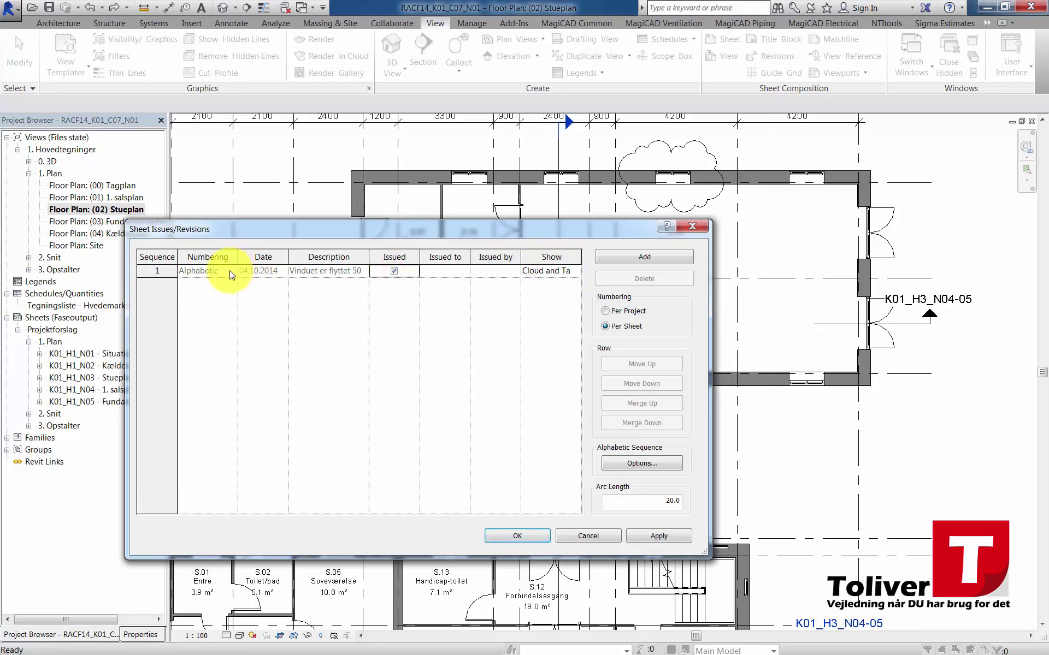
pyautogui.click(503, 534)
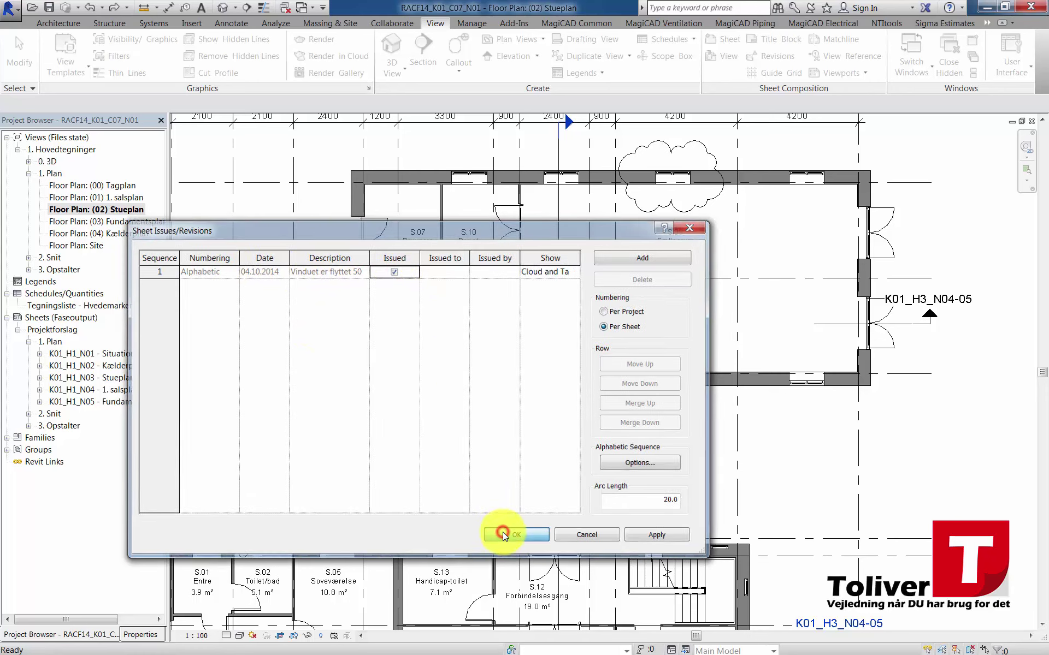
# Step: Select the revision cloud above room S.09 and zoom out to the whole building
pyautogui.click(632, 203)
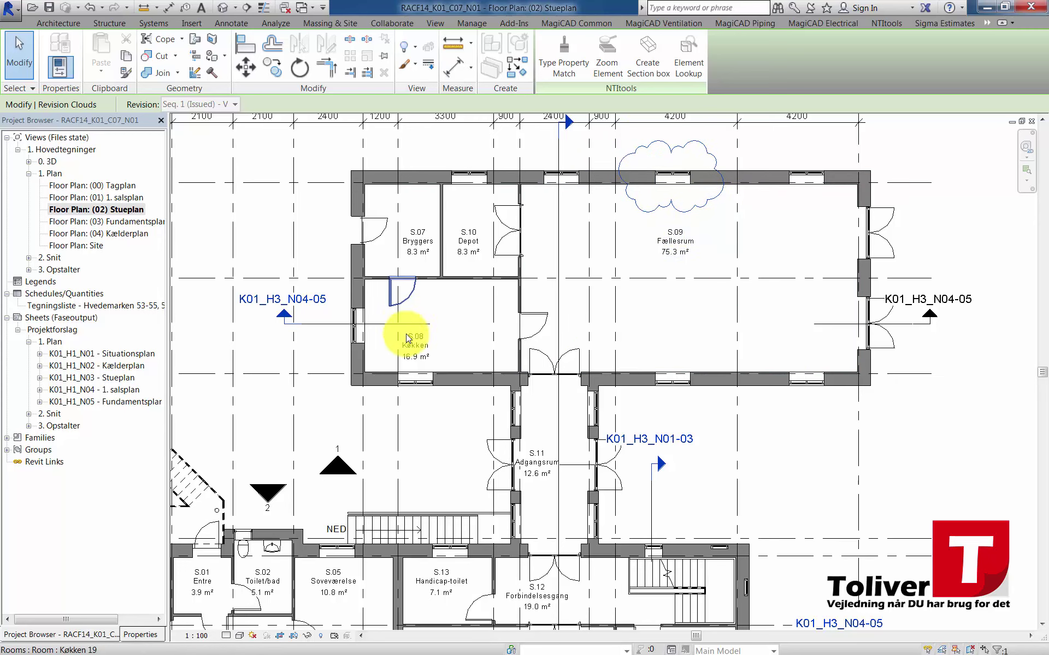
pyautogui.scroll(-3, 403, 389)
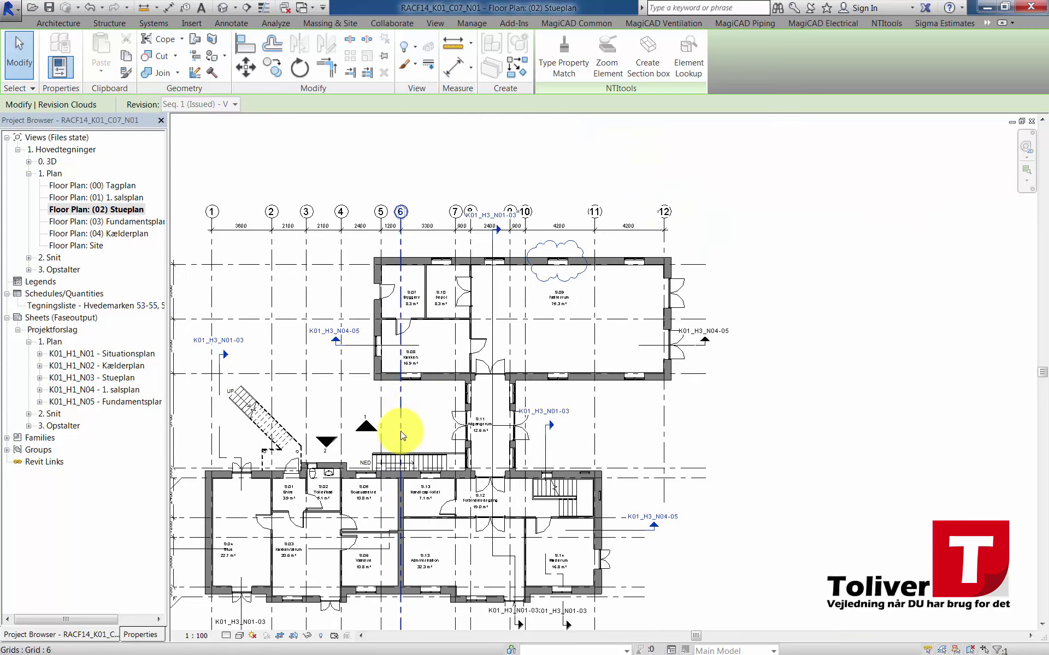
pyautogui.moveTo(402, 428); pyautogui.dragTo(445, 369, button='middle')
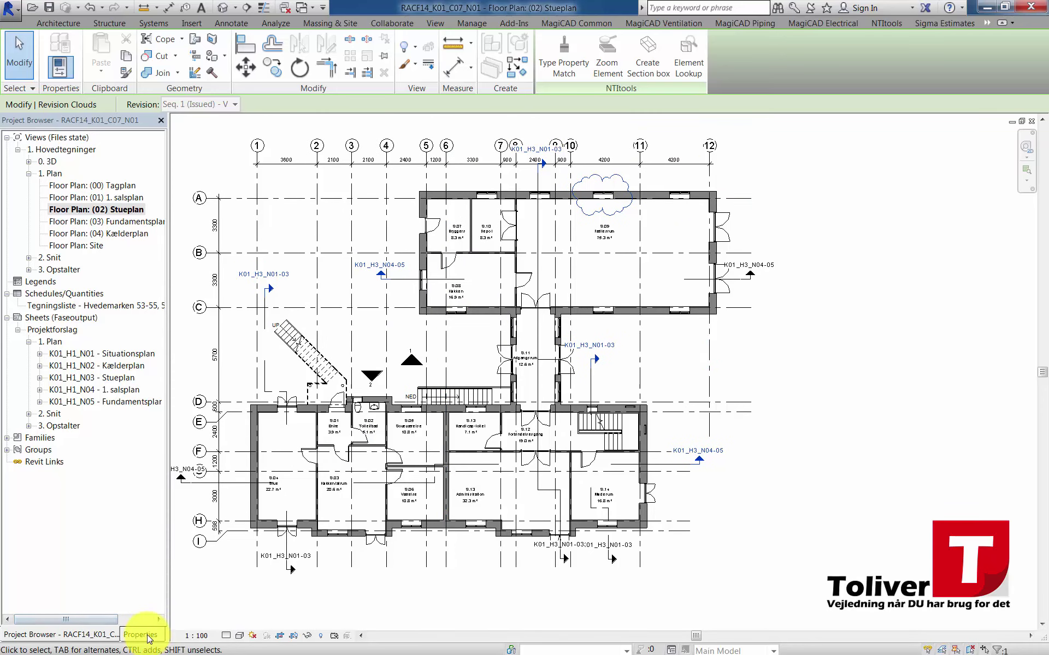
# Step: Open sheet K01_H1_N03 - Stueplan, zoom to its title block, and show the sheet's properties
pyautogui.click(143, 634)
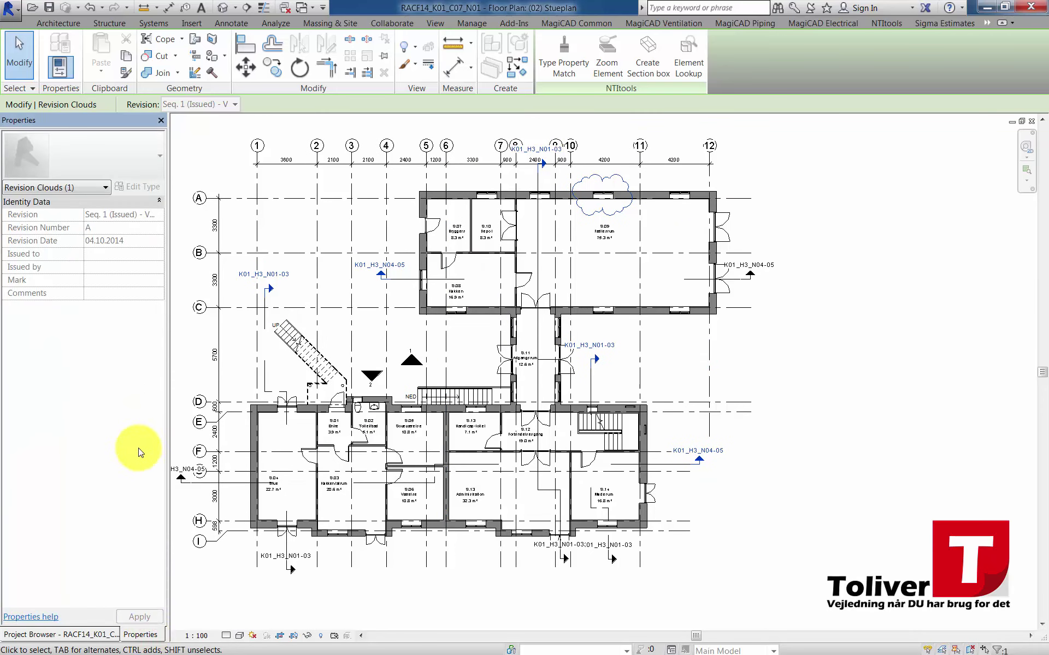
pyautogui.click(110, 636)
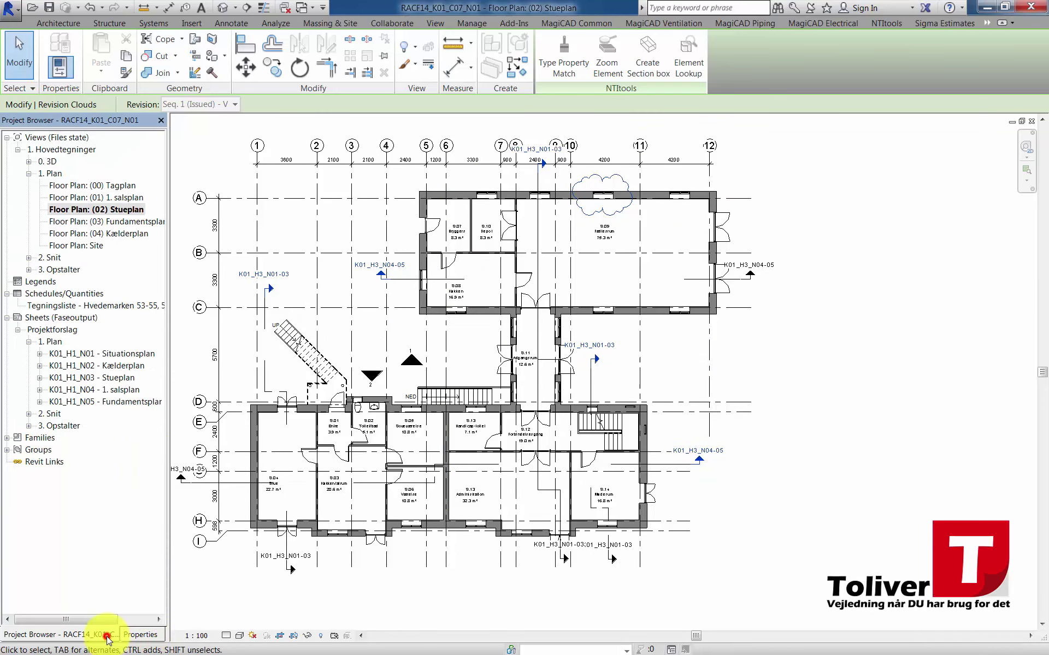
pyautogui.doubleClick(115, 378)
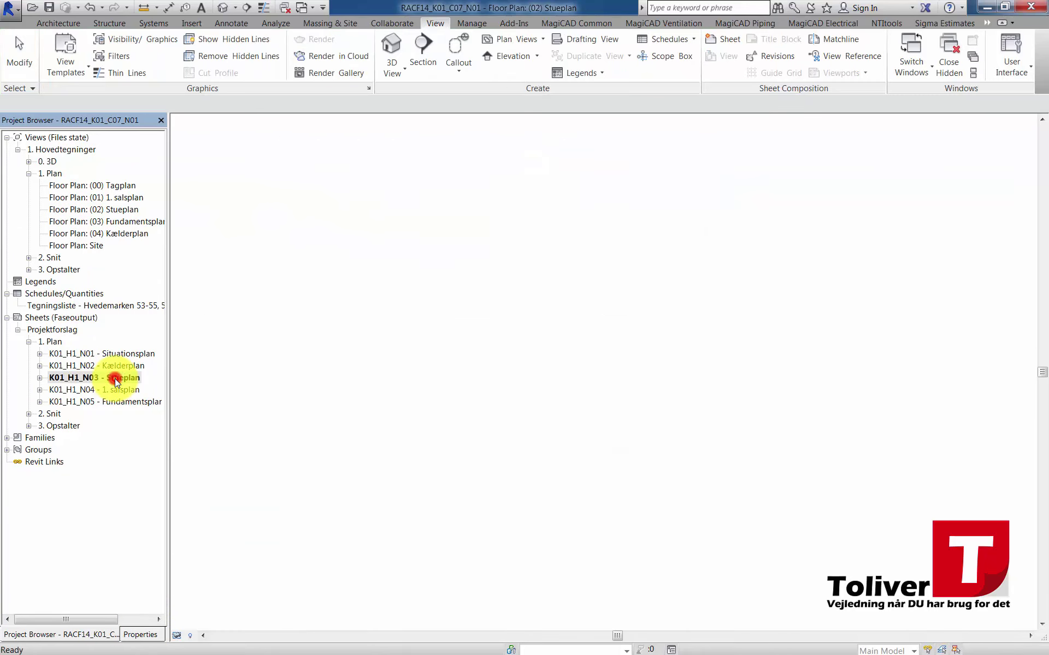
pyautogui.click(776, 584)
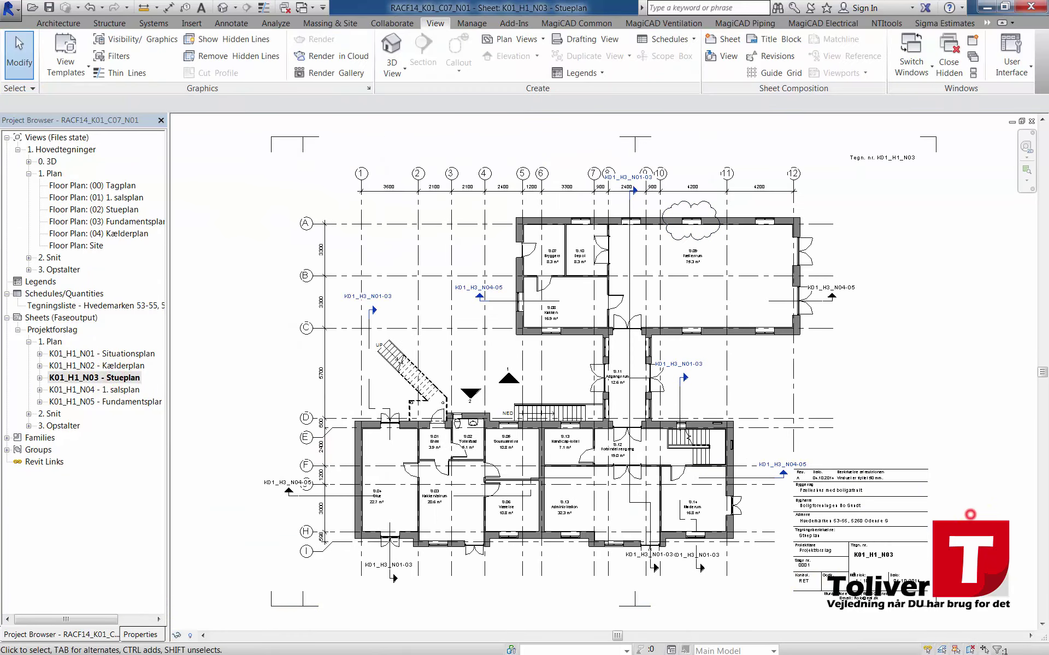
pyautogui.scroll(1, 978, 563)
pyautogui.scroll(2, 928, 538)
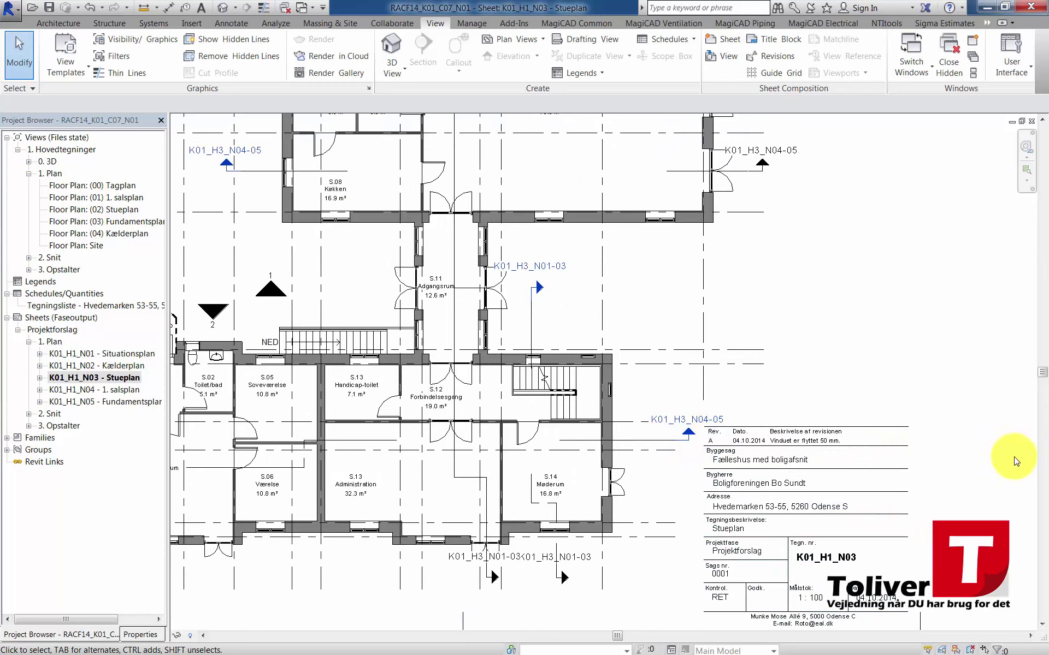
pyautogui.moveTo(1001, 453); pyautogui.dragTo(931, 345, button='middle')
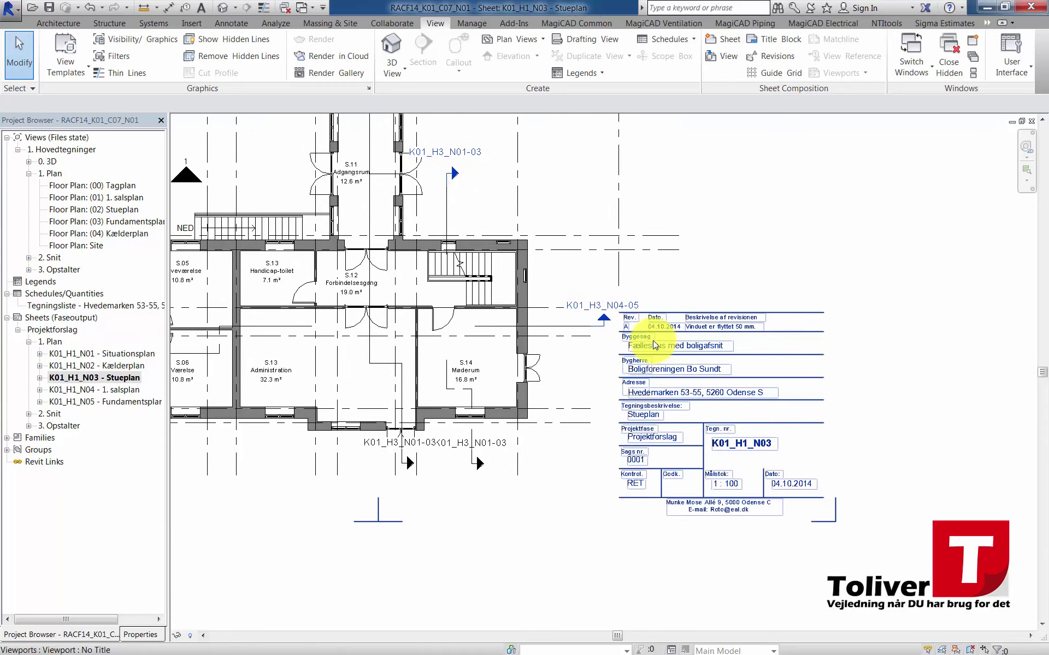
pyautogui.scroll(2, 650, 353)
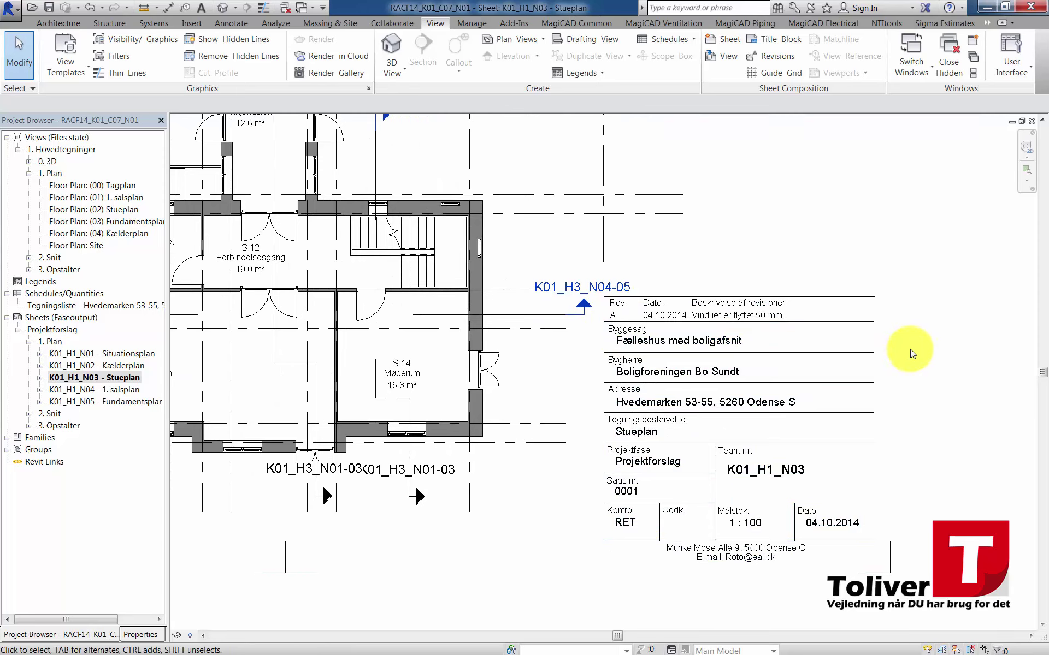
pyautogui.click(149, 635)
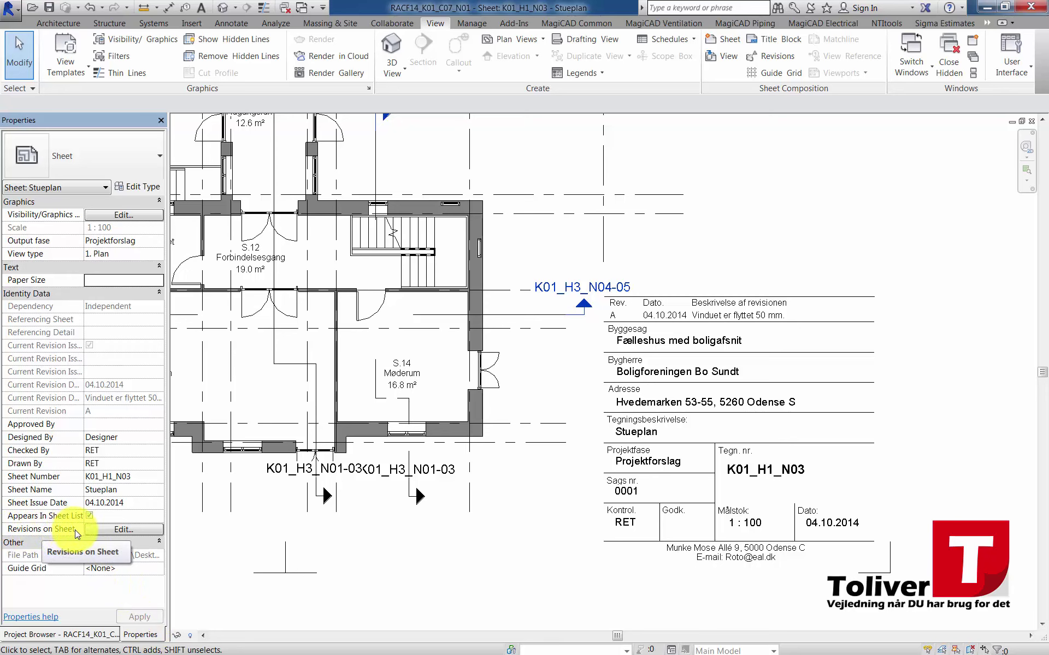
pyautogui.click(116, 530)
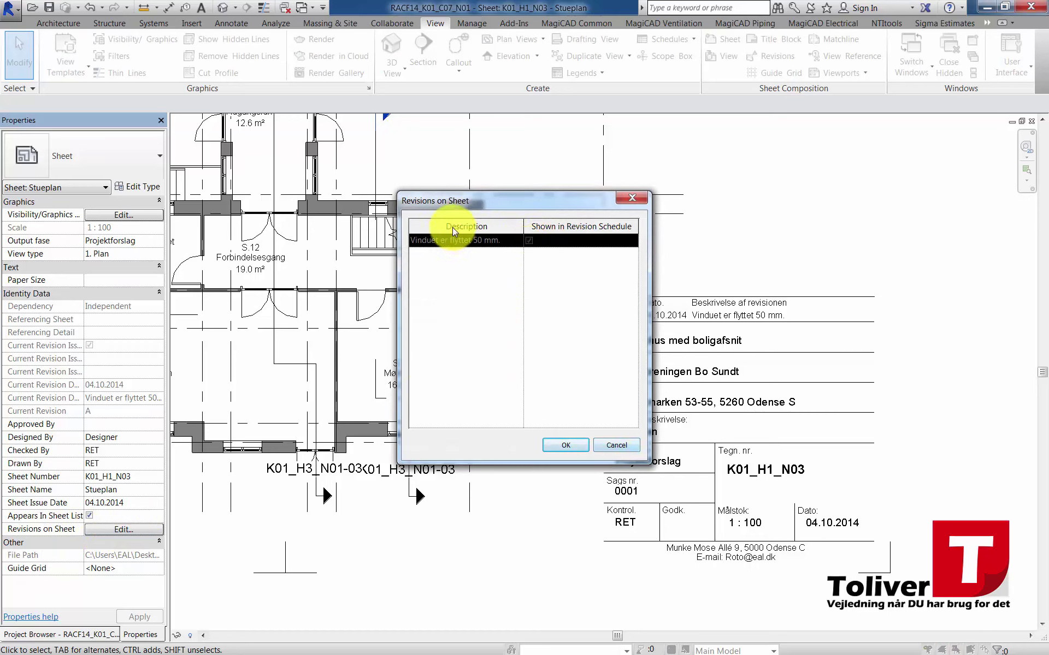
pyautogui.click(617, 446)
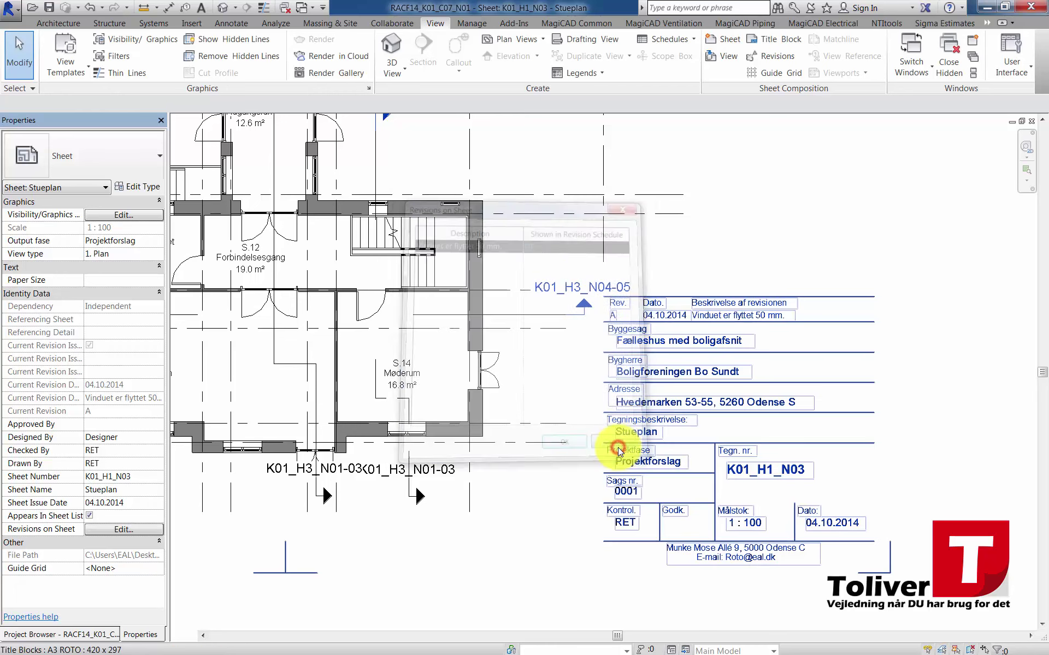
pyautogui.click(92, 634)
# Step: Reopen the (02) Stueplan floor plan and untick Issued for revision 1
pyautogui.doubleClick(104, 209)
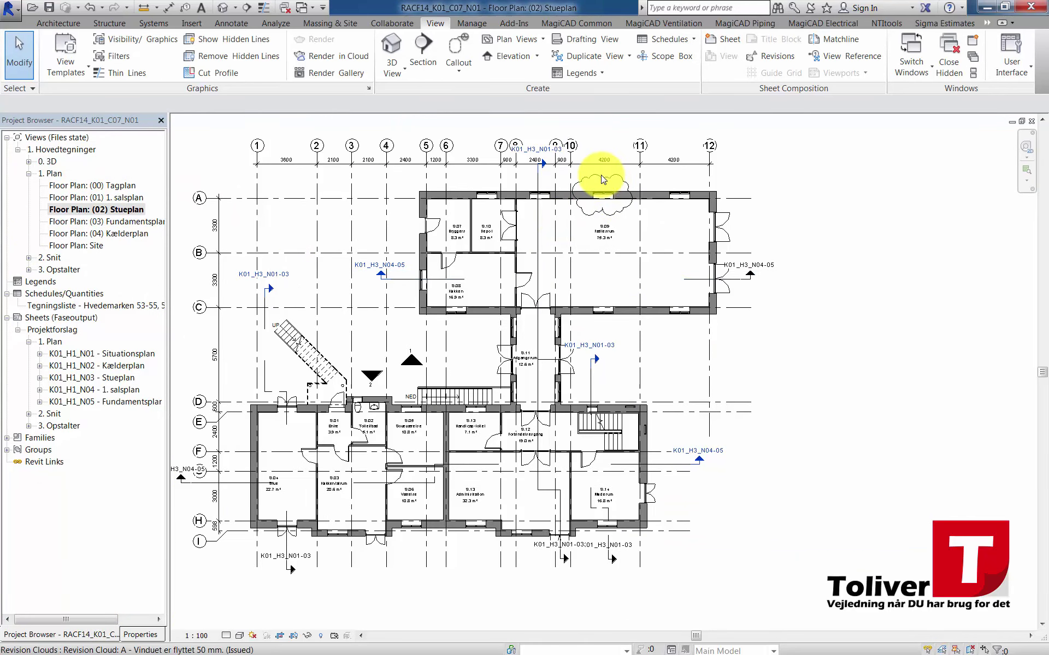
pyautogui.click(767, 57)
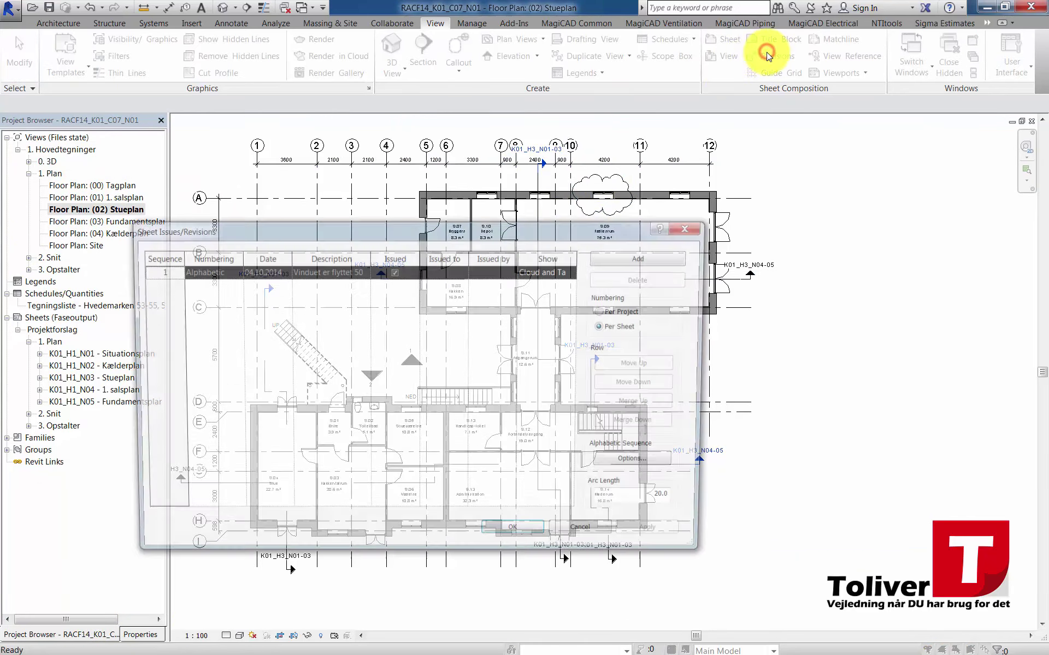
pyautogui.click(391, 275)
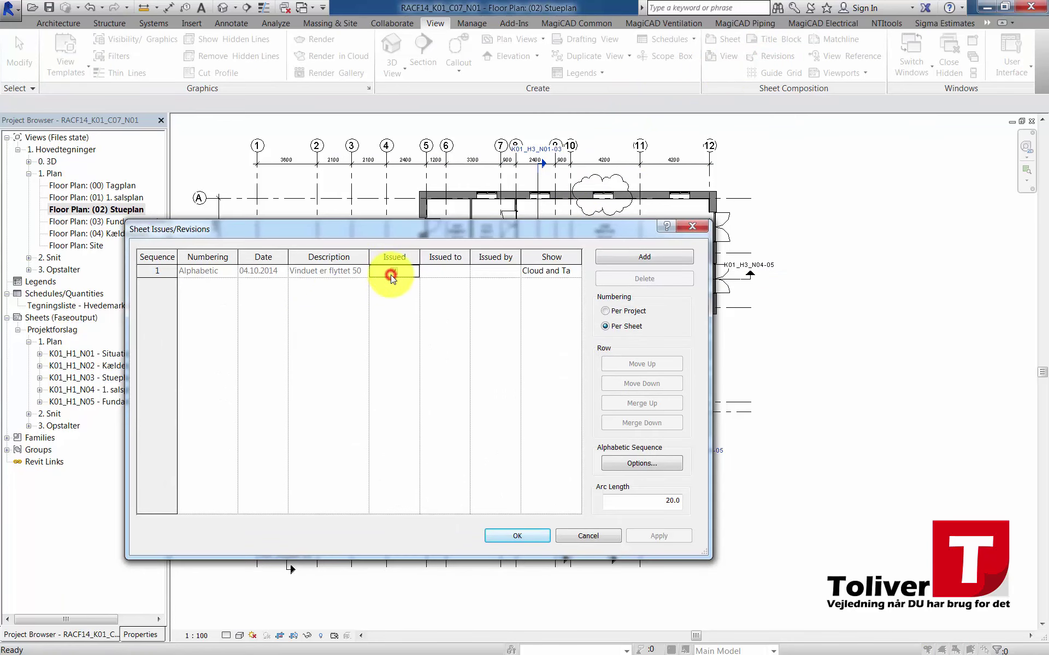
pyautogui.click(392, 274)
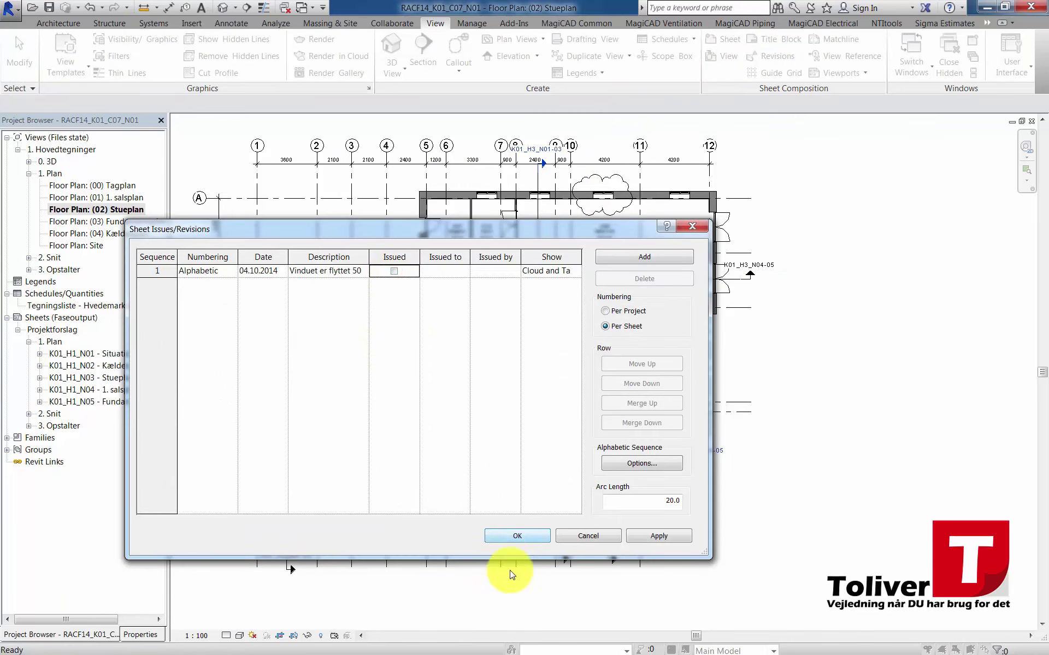
pyautogui.click(505, 542)
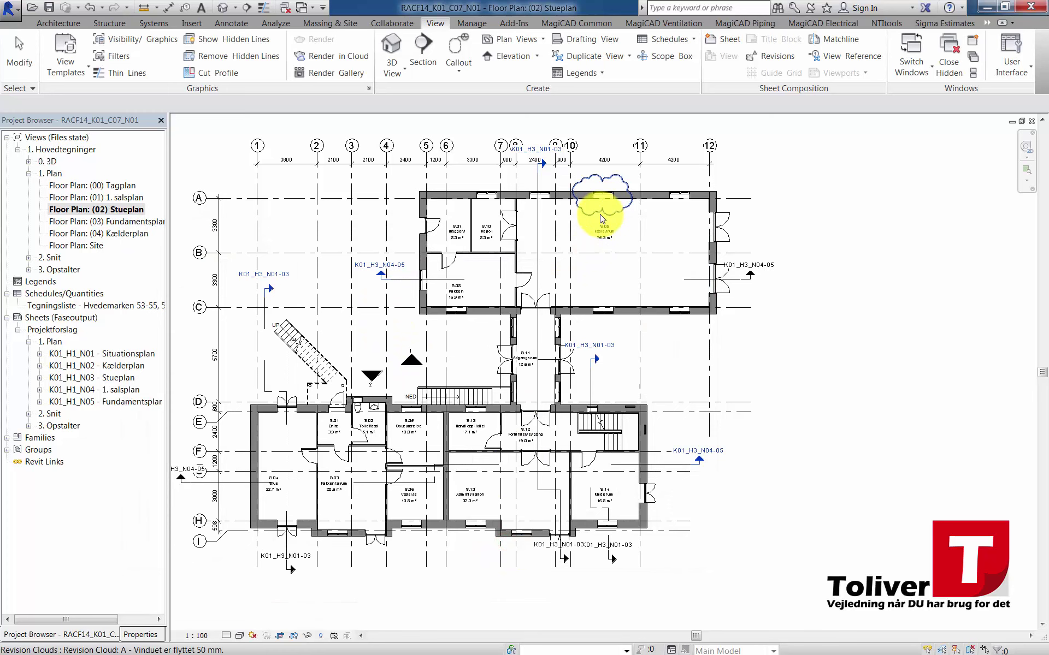
# Step: Reopen sheet K01_H1_N03 - Stueplan and show its properties
pyautogui.click(137, 635)
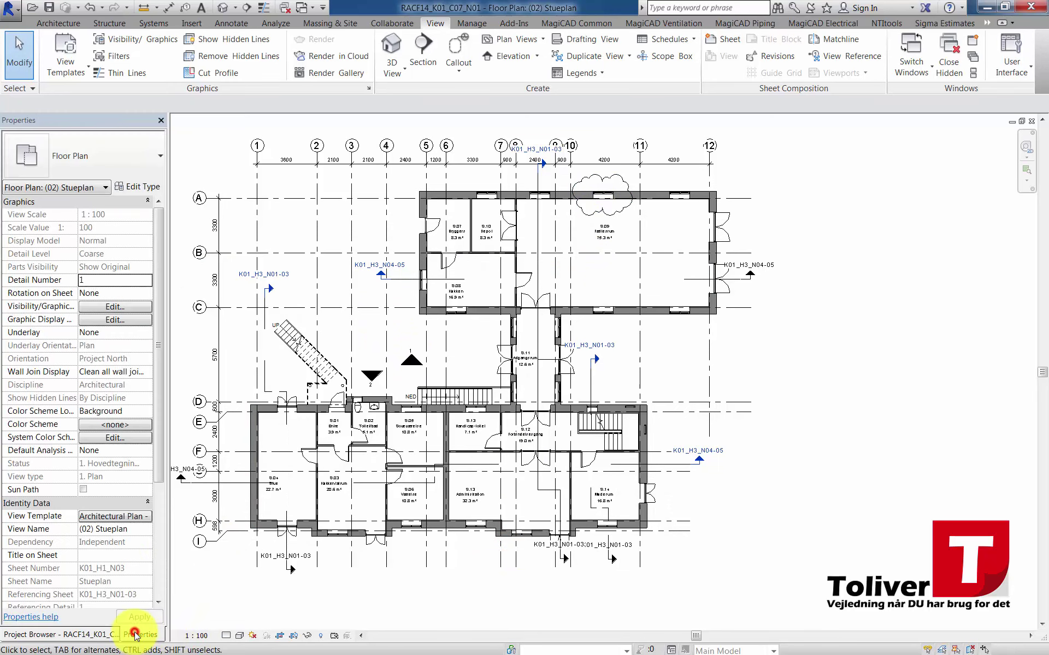
pyautogui.click(76, 634)
pyautogui.doubleClick(119, 378)
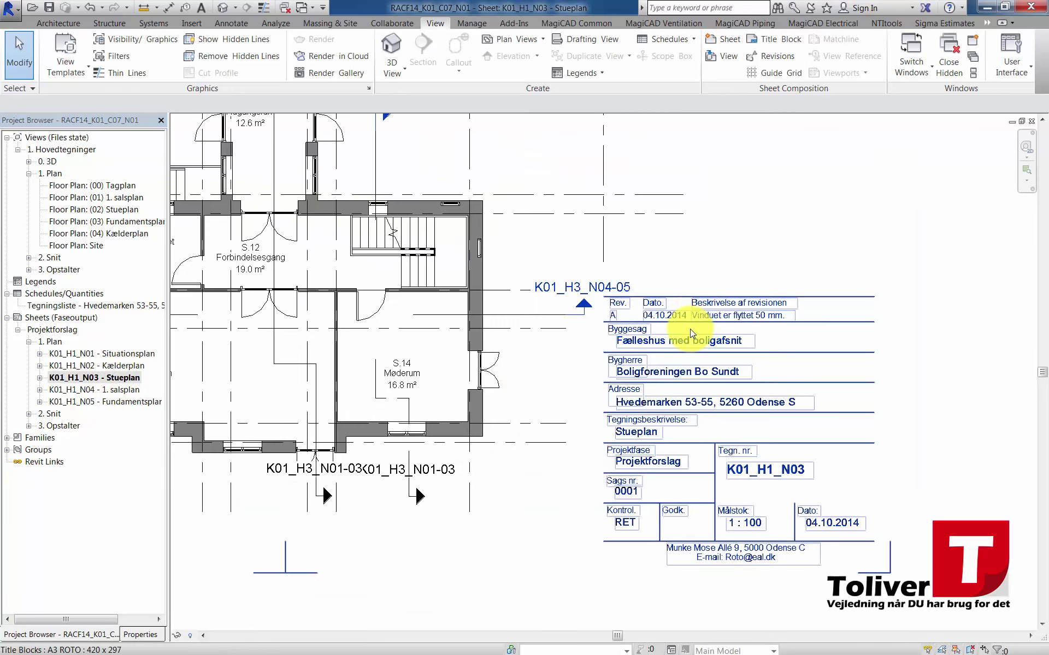
pyautogui.click(126, 637)
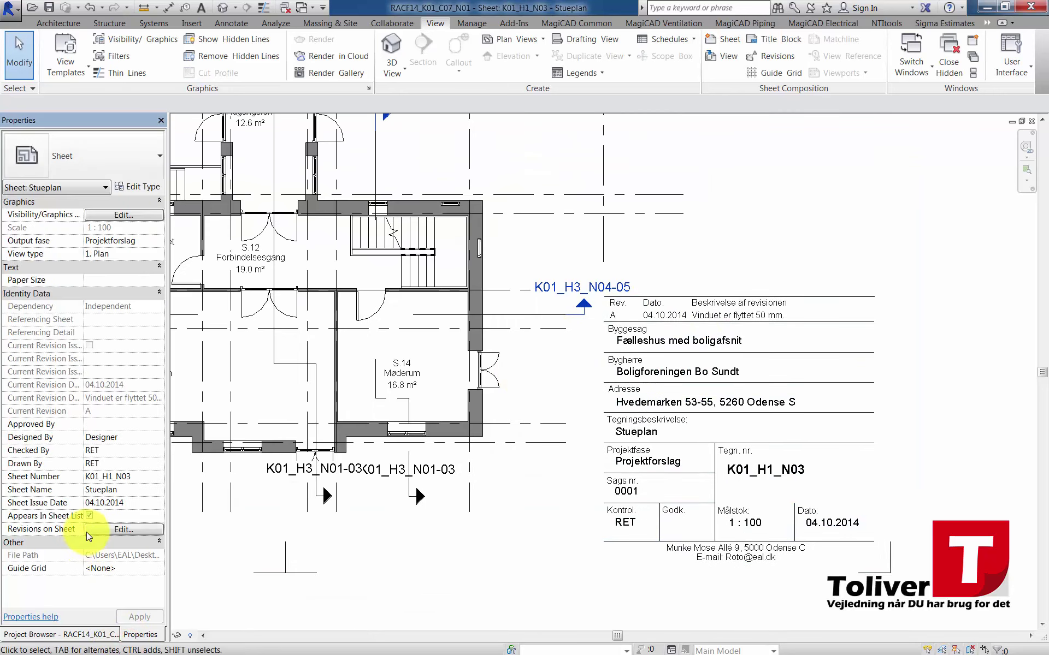
# Step: Tick revision 'Vinduet er flyttet 50 mm.' under Revisions on Sheet so the title block shows it
pyautogui.click(121, 529)
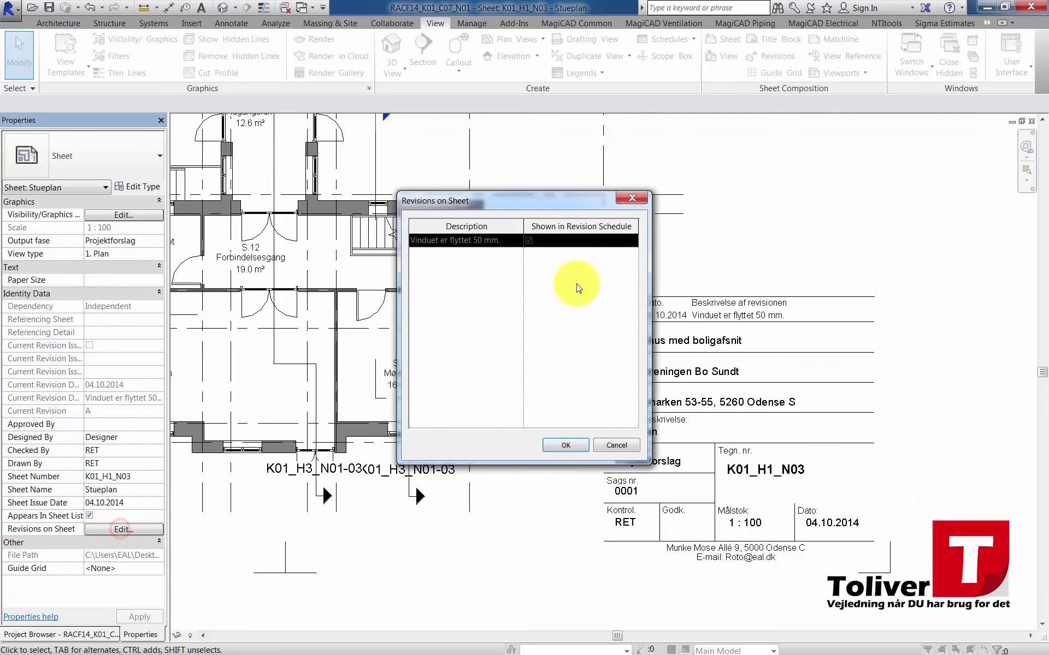
pyautogui.click(525, 245)
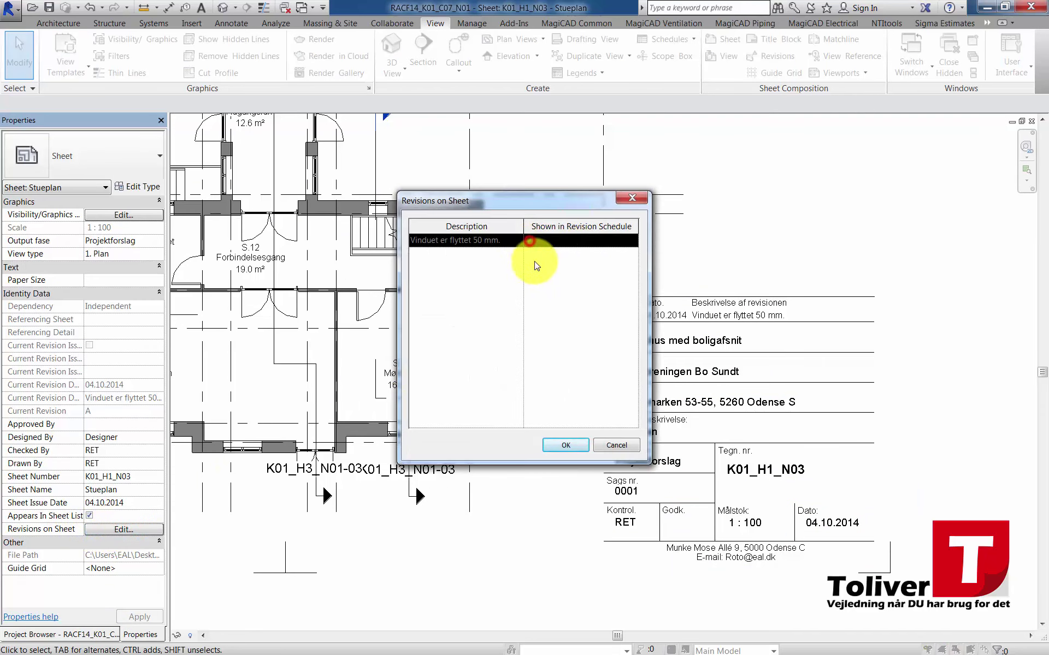
pyautogui.click(603, 449)
pyautogui.click(654, 311)
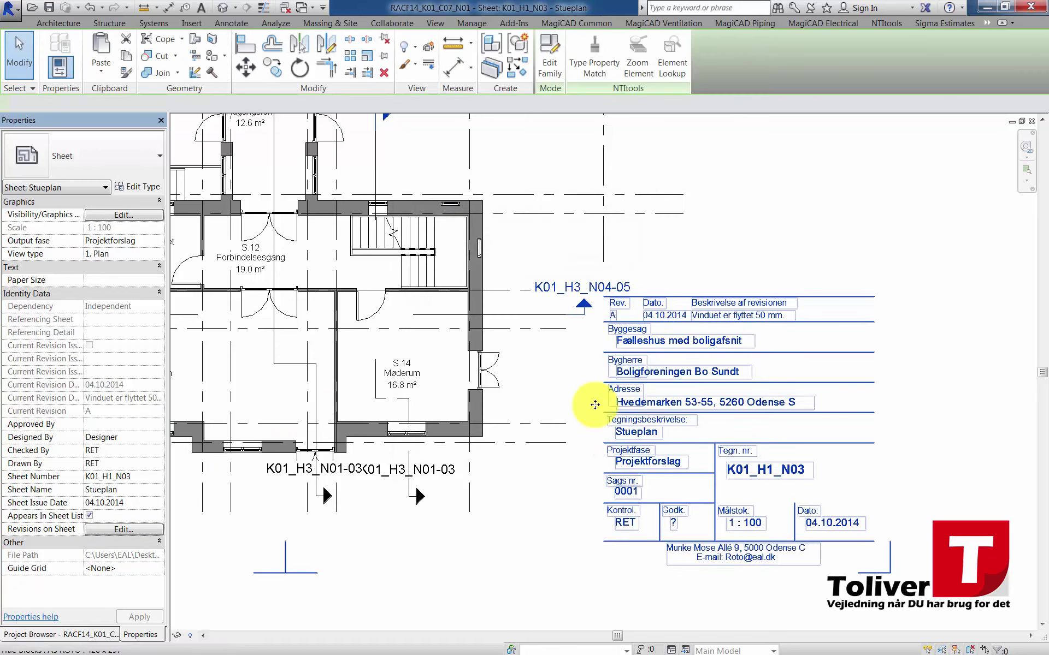
pyautogui.click(595, 622)
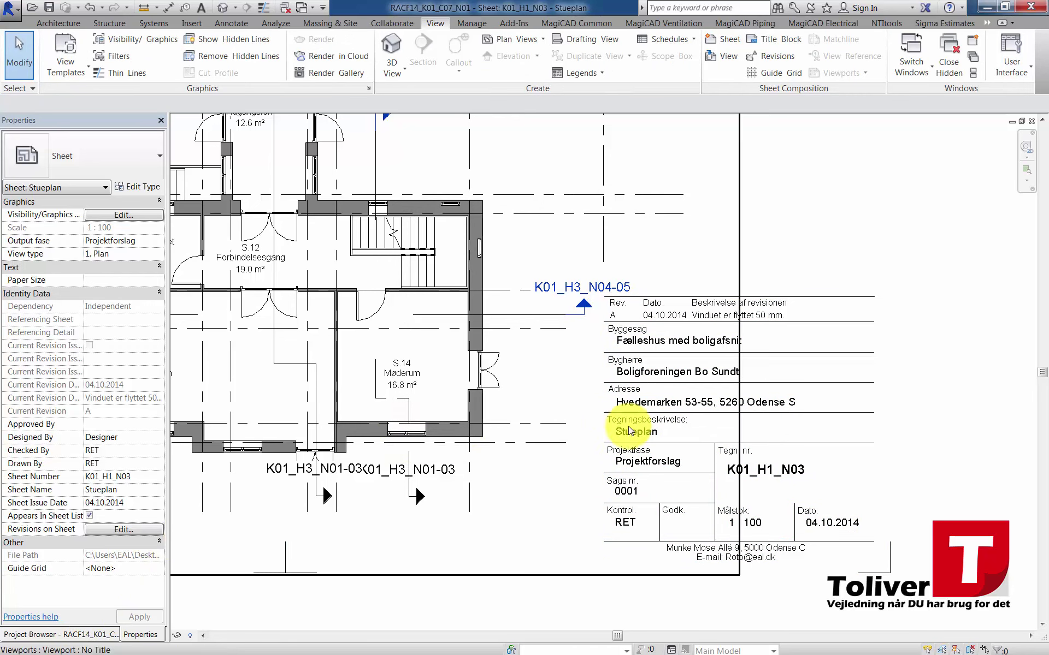
pyautogui.click(125, 529)
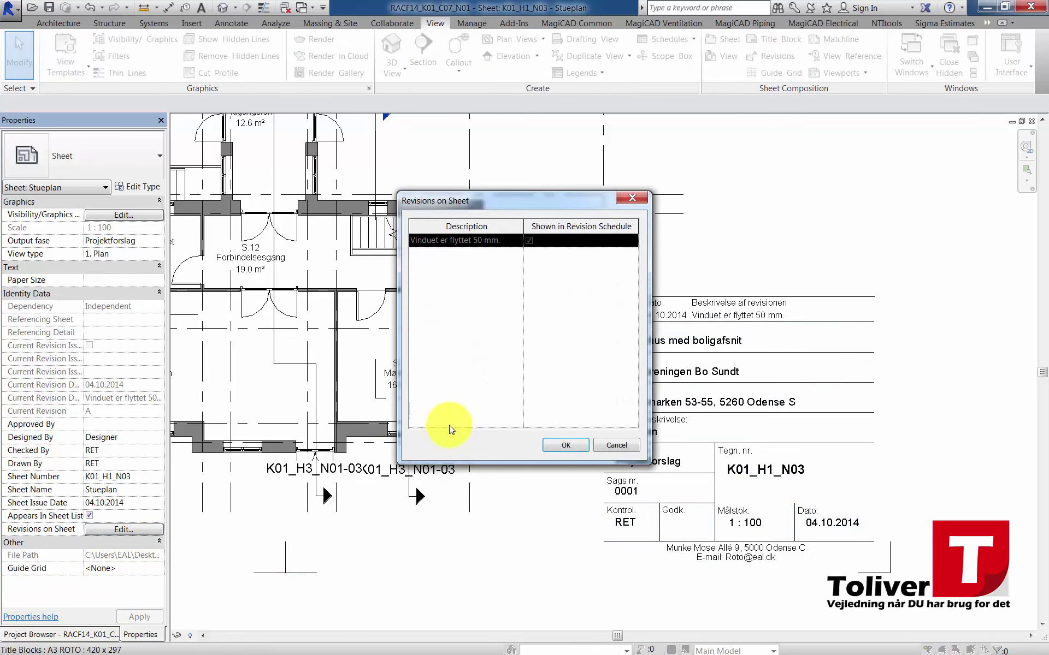
pyautogui.click(609, 445)
pyautogui.click(73, 635)
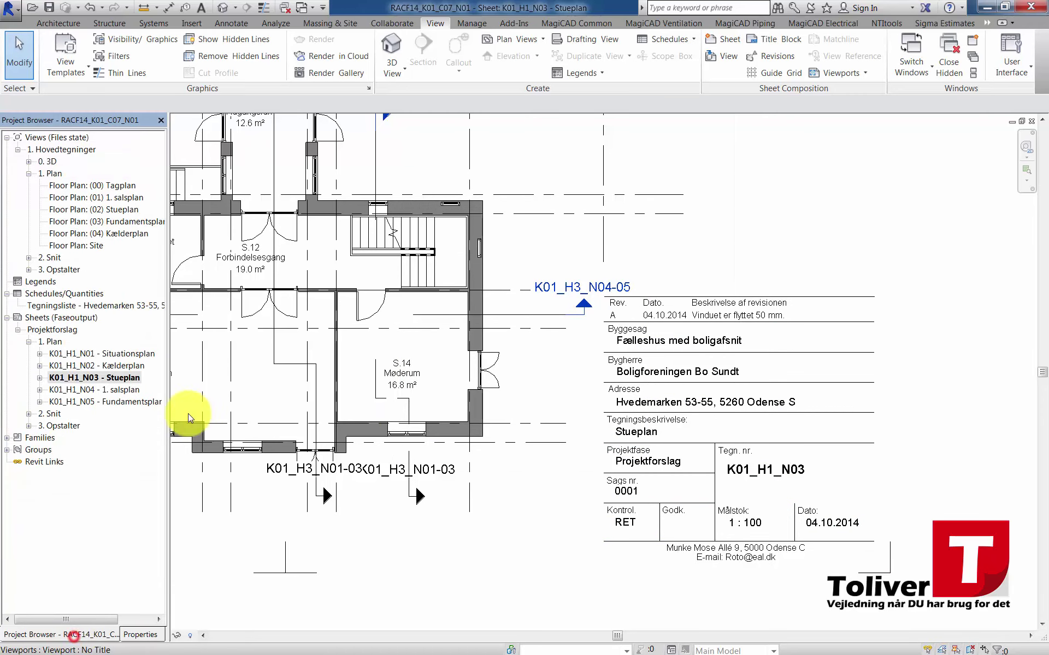
# Step: Add revision 2 dated 04.10.2014 with description 'Vinduet er flyttet -50'
pyautogui.click(757, 60)
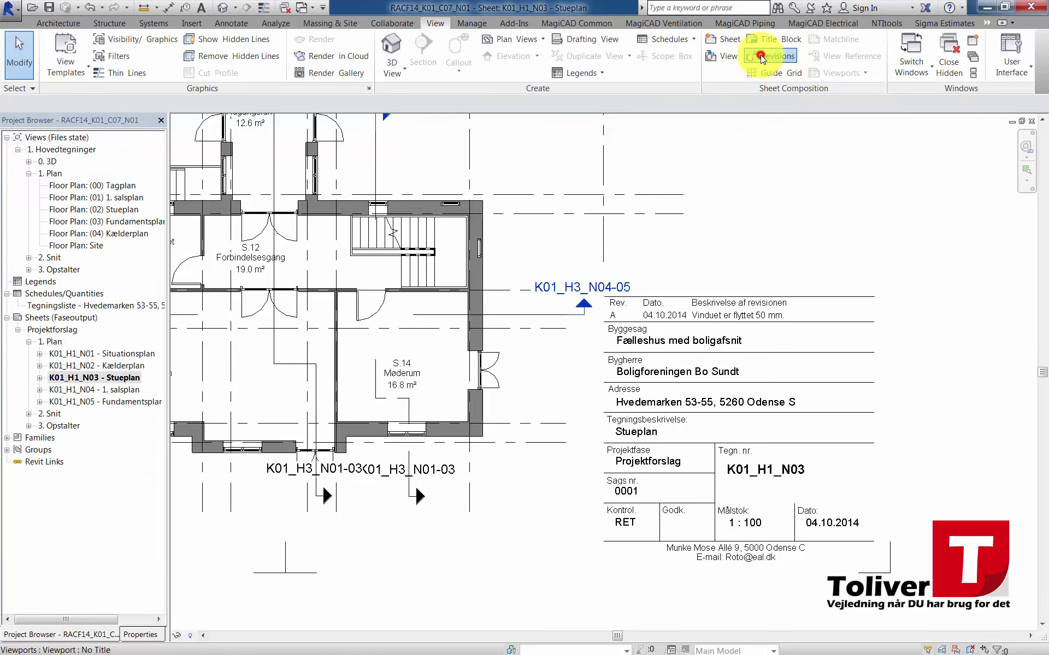
pyautogui.click(610, 260)
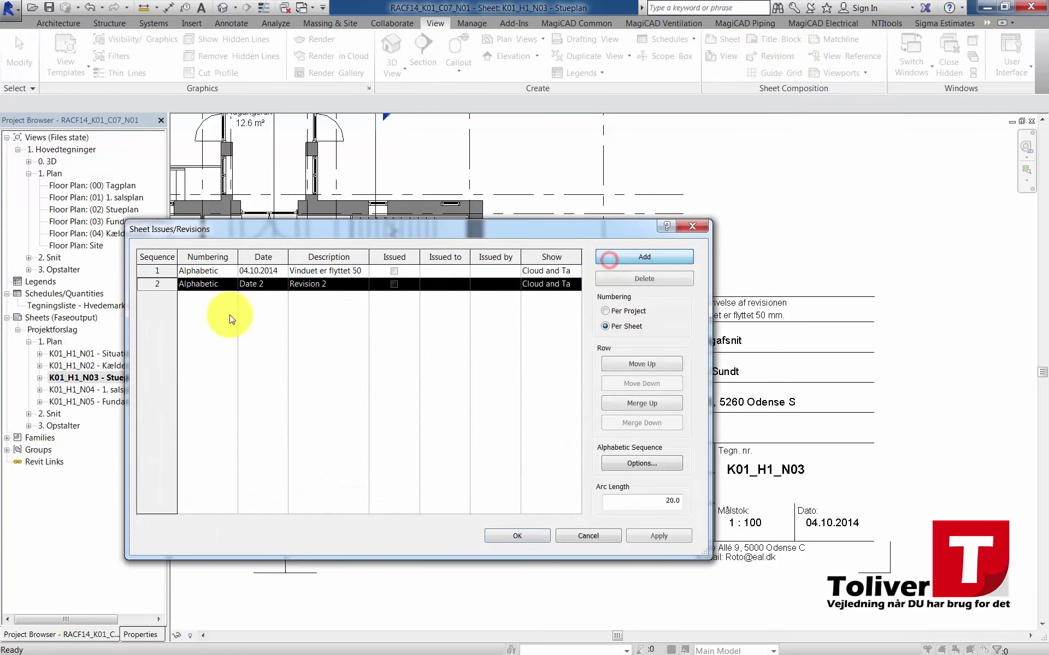
pyautogui.click(265, 284)
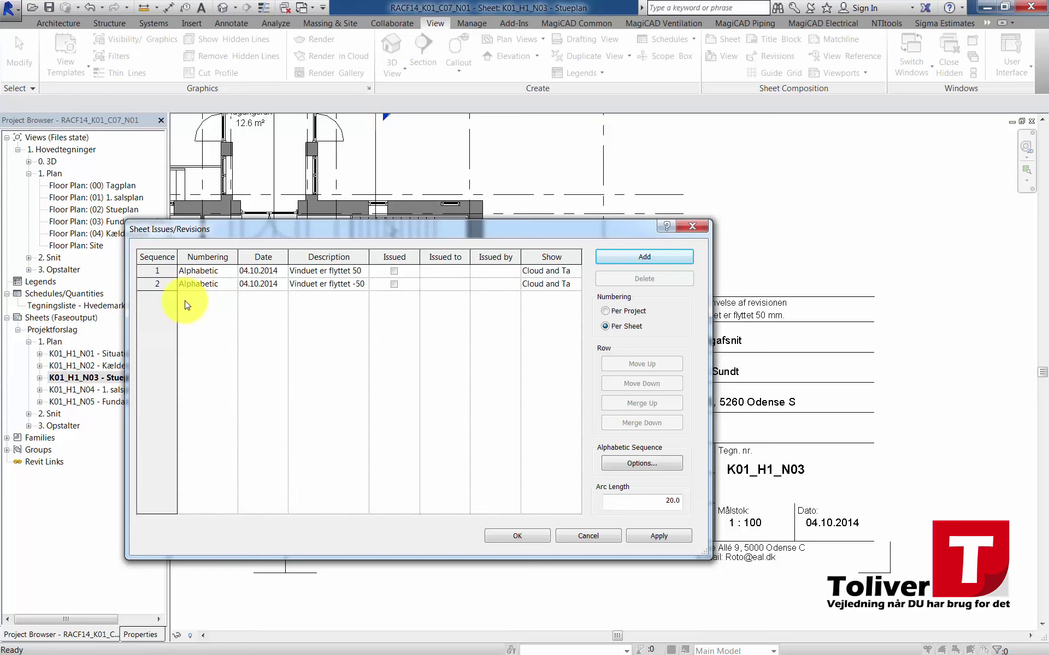
pyautogui.click(407, 288)
pyautogui.click(499, 533)
# Step: Tick revision 'Vinduet er flyttet -50' under Revisions on Sheet so the title block lists revision B
pyautogui.click(622, 602)
pyautogui.scroll(-3, 666, 516)
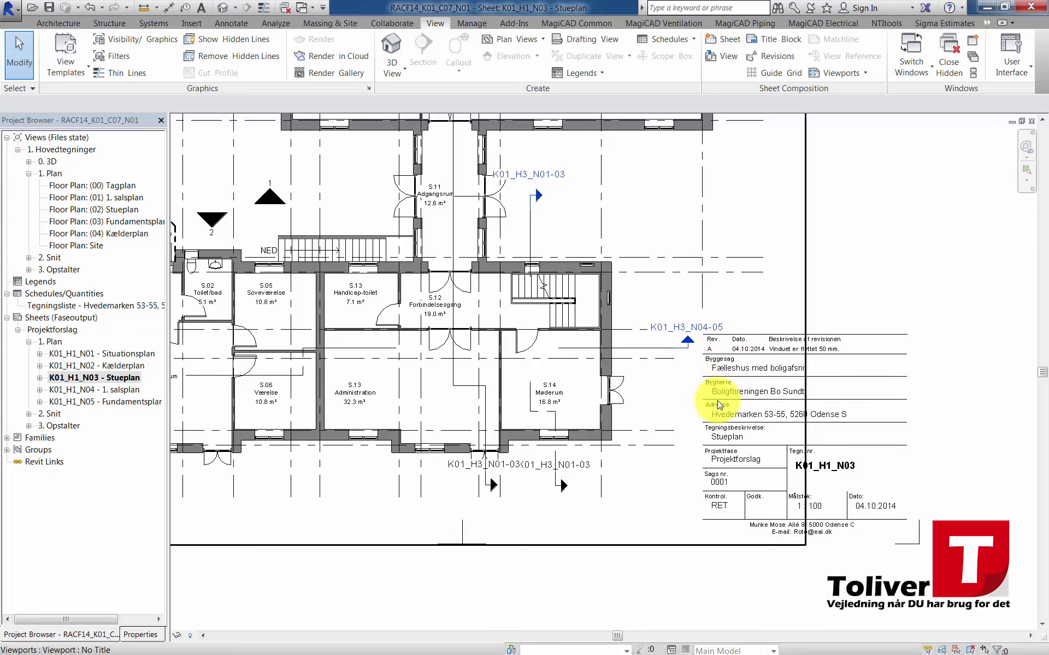
pyautogui.click(304, 520)
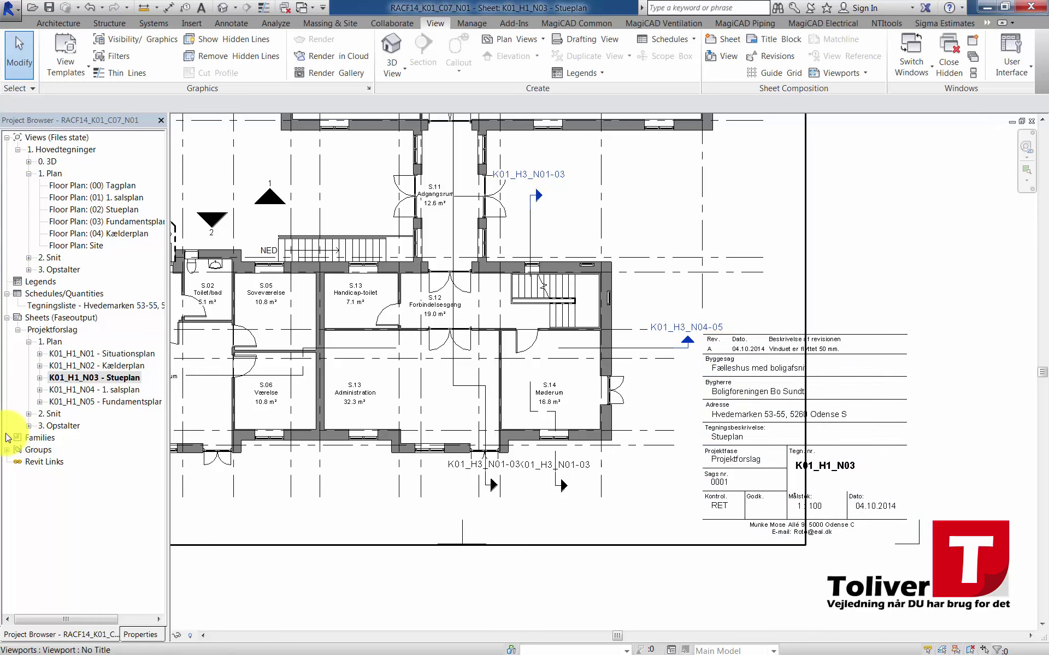
pyautogui.click(147, 635)
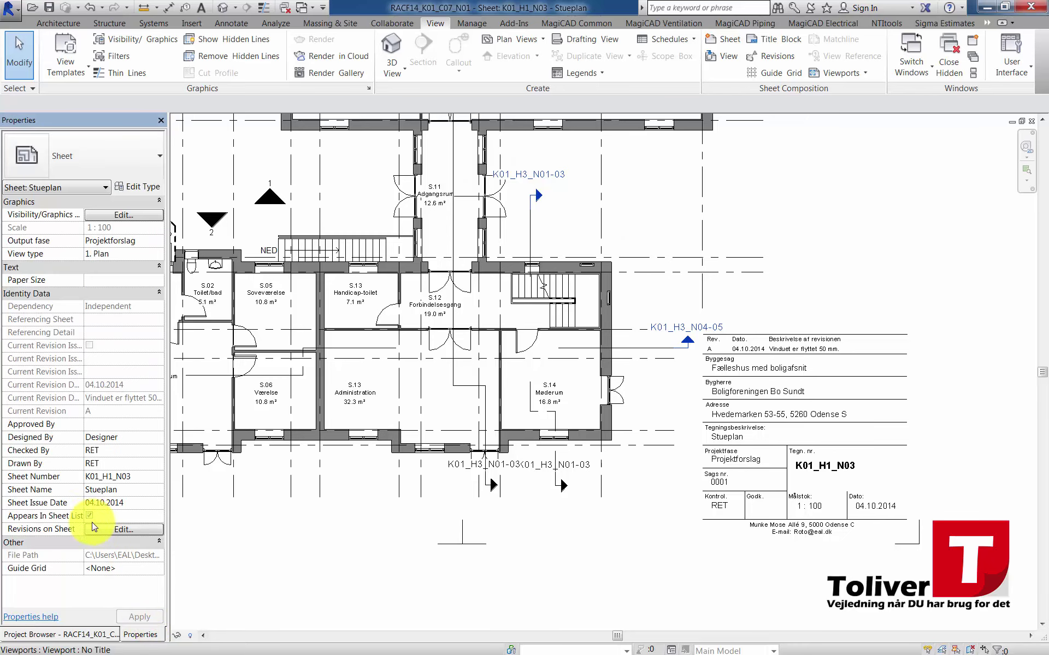
pyautogui.click(110, 530)
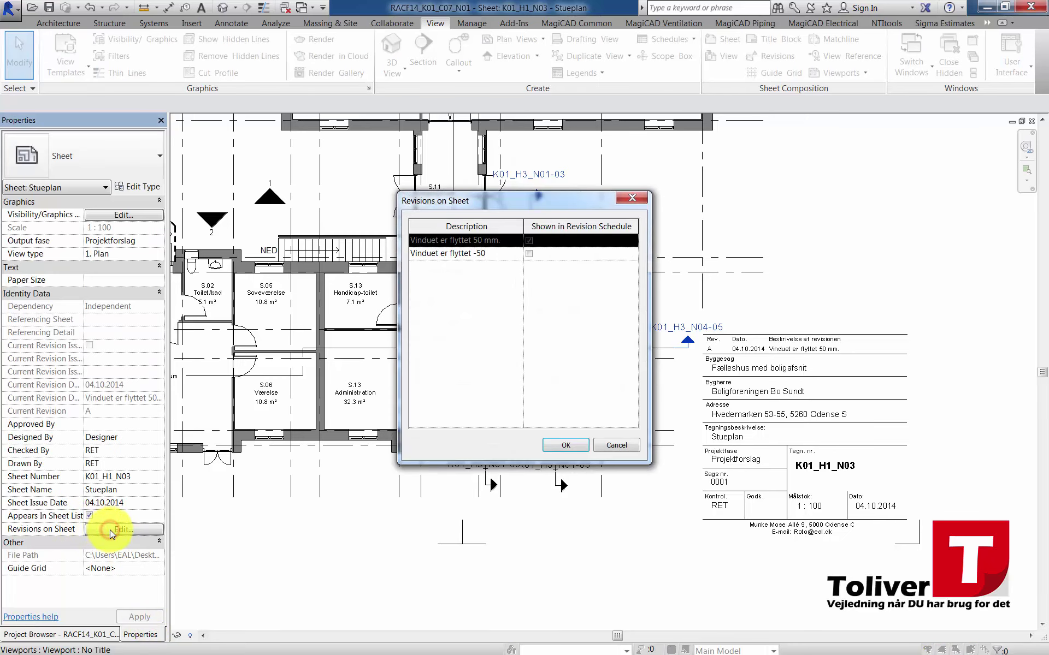
pyautogui.click(529, 253)
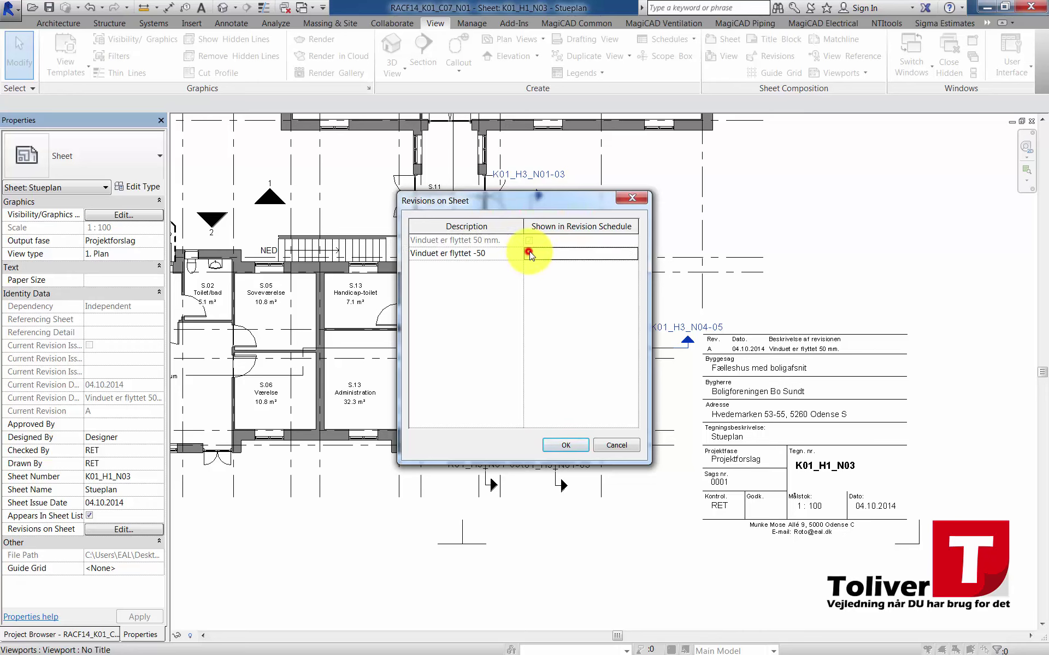
pyautogui.click(569, 445)
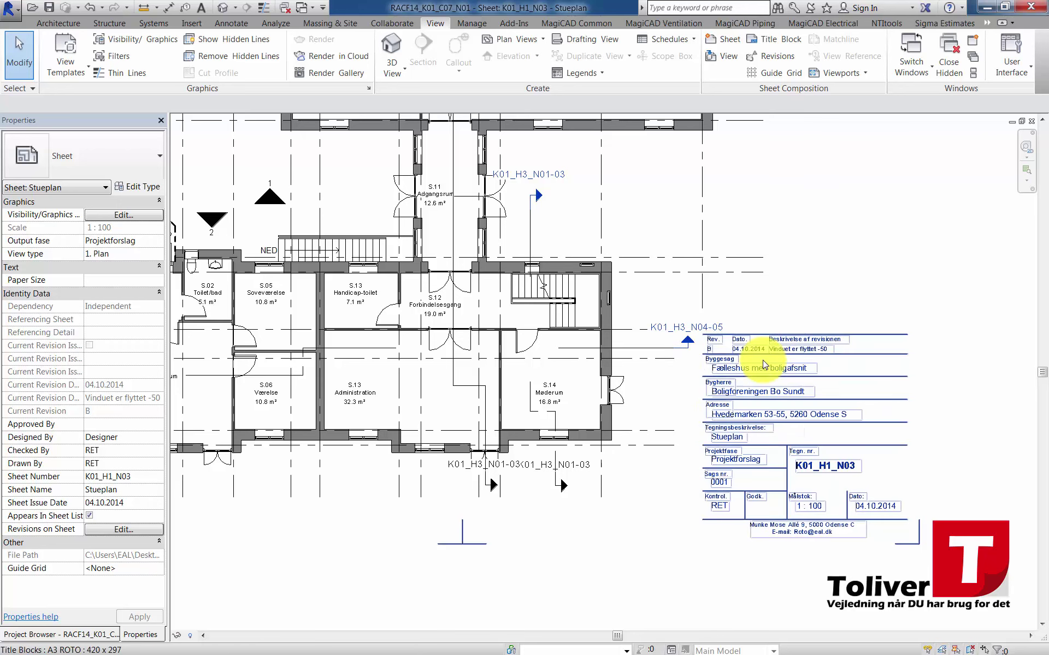
pyautogui.click(523, 591)
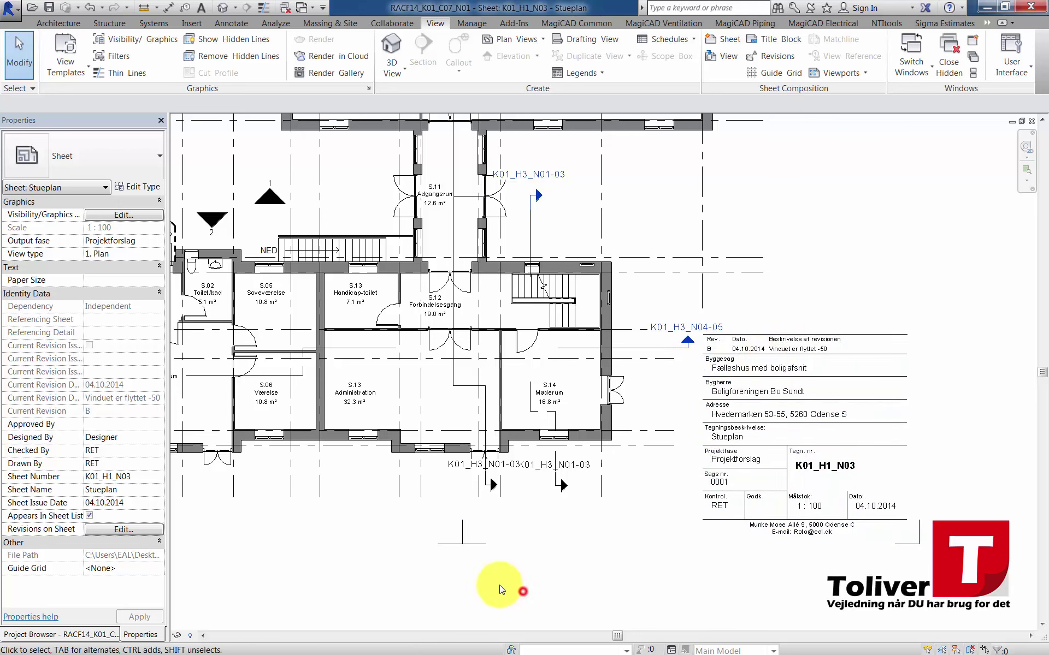
pyautogui.scroll(-1, 496, 587)
# Step: Return to the project tree and reopen the Tegningsliste schedule from Schedules/Quantities
pyautogui.click(90, 631)
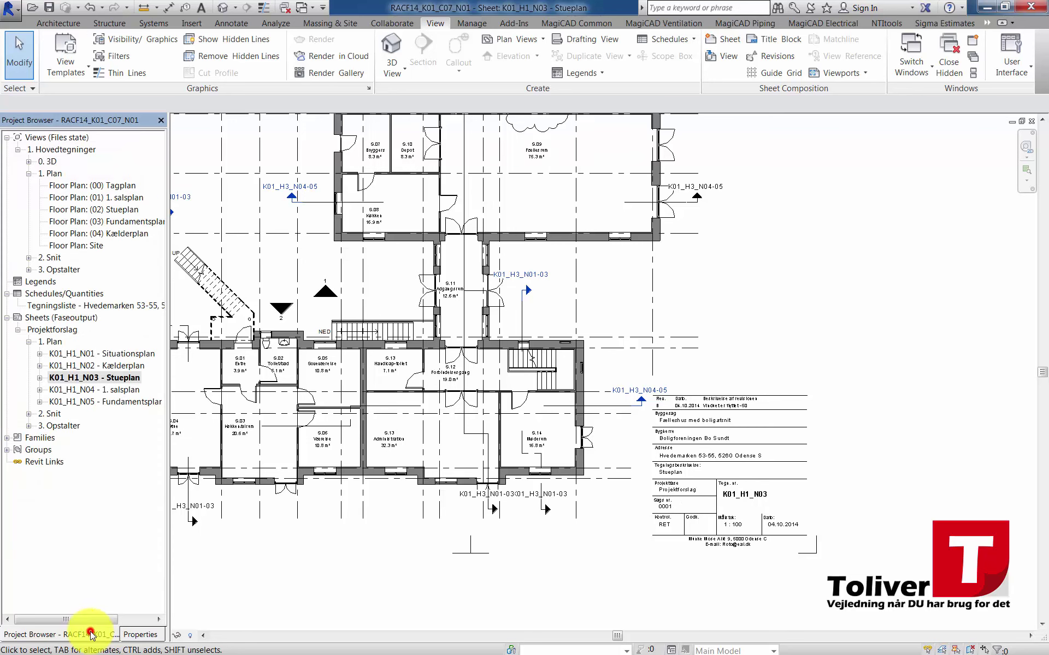
pyautogui.doubleClick(49, 309)
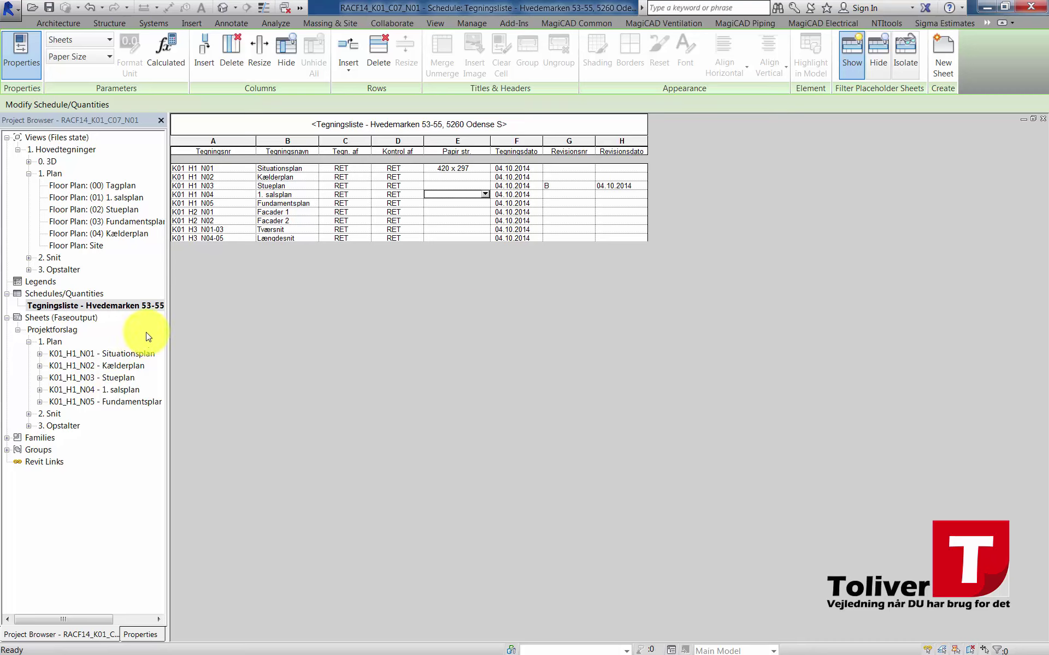
pyautogui.click(54, 304)
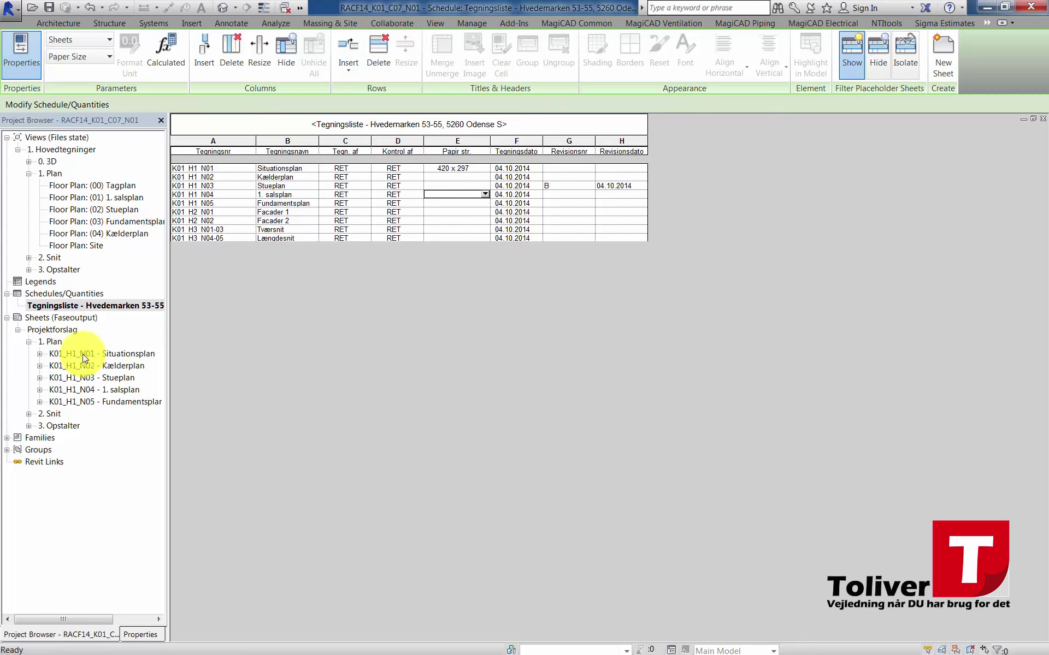
# Step: Create new sheet K01_H1_N06 using the A4 ROTO 420 x 297 titleblock
pyautogui.rightClick(58, 318)
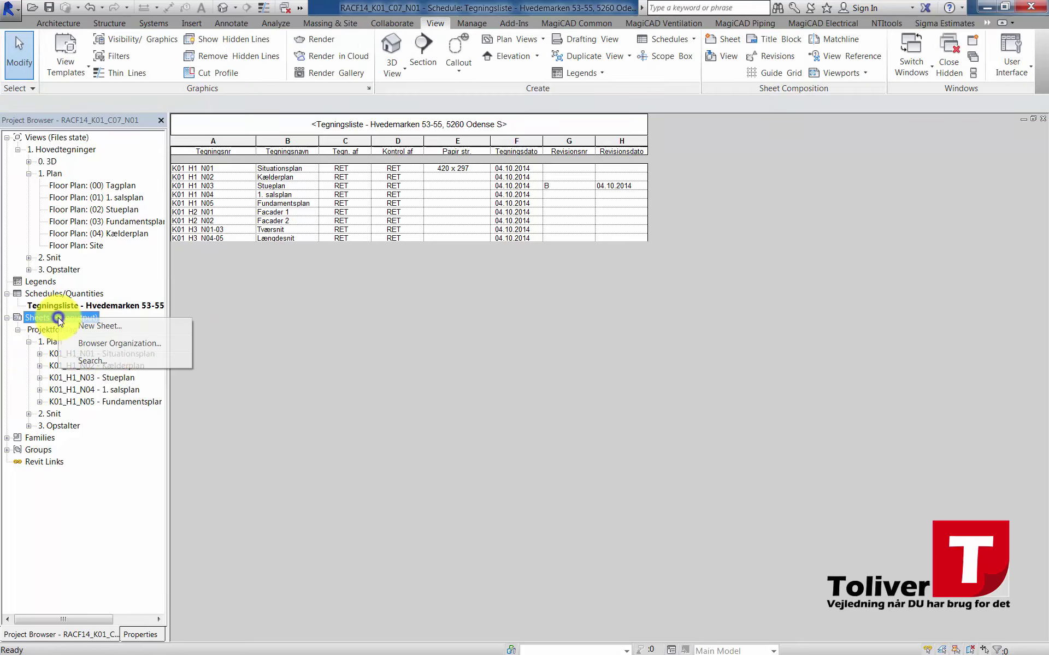
pyautogui.click(85, 326)
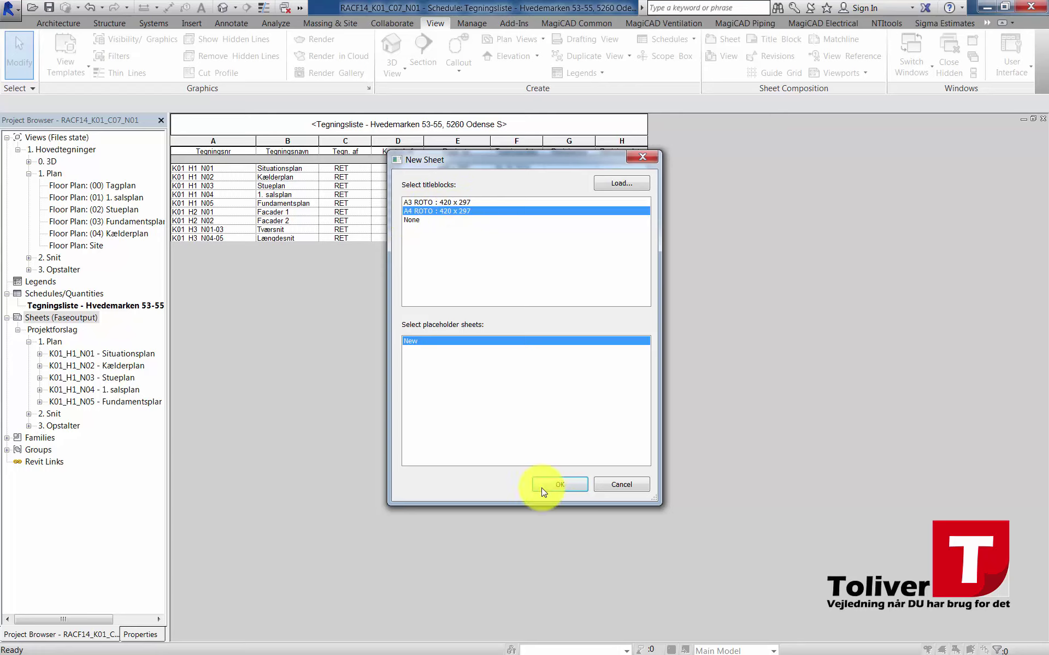
pyautogui.click(561, 489)
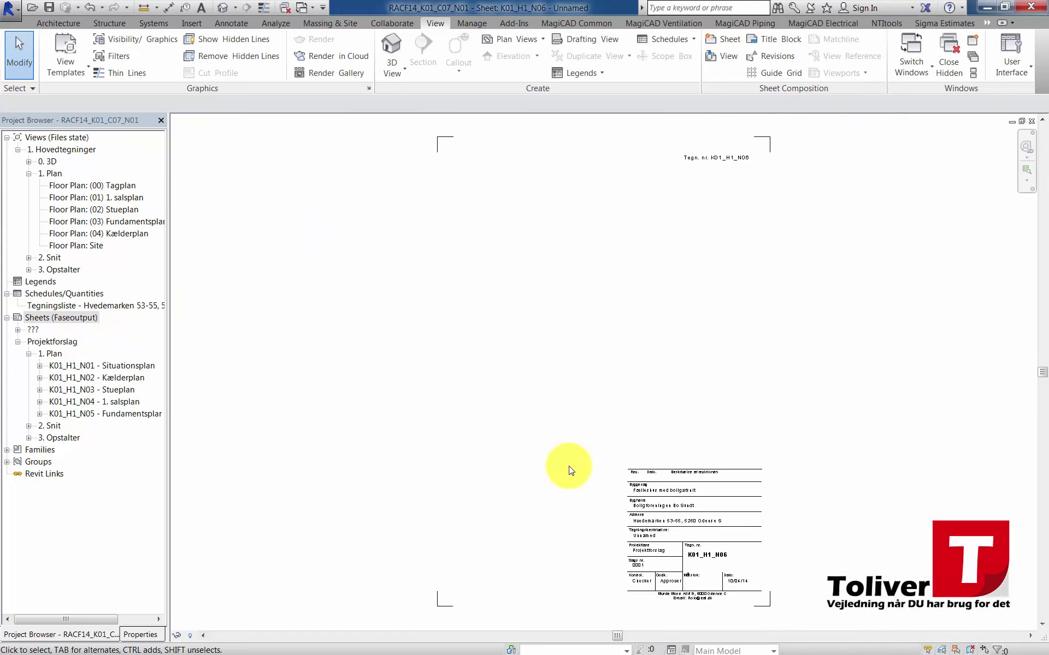
# Step: Place the Tegningsliste schedule near the top of the new sheet
pyautogui.moveTo(565, 572); pyautogui.dragTo(501, 557, button='middle')
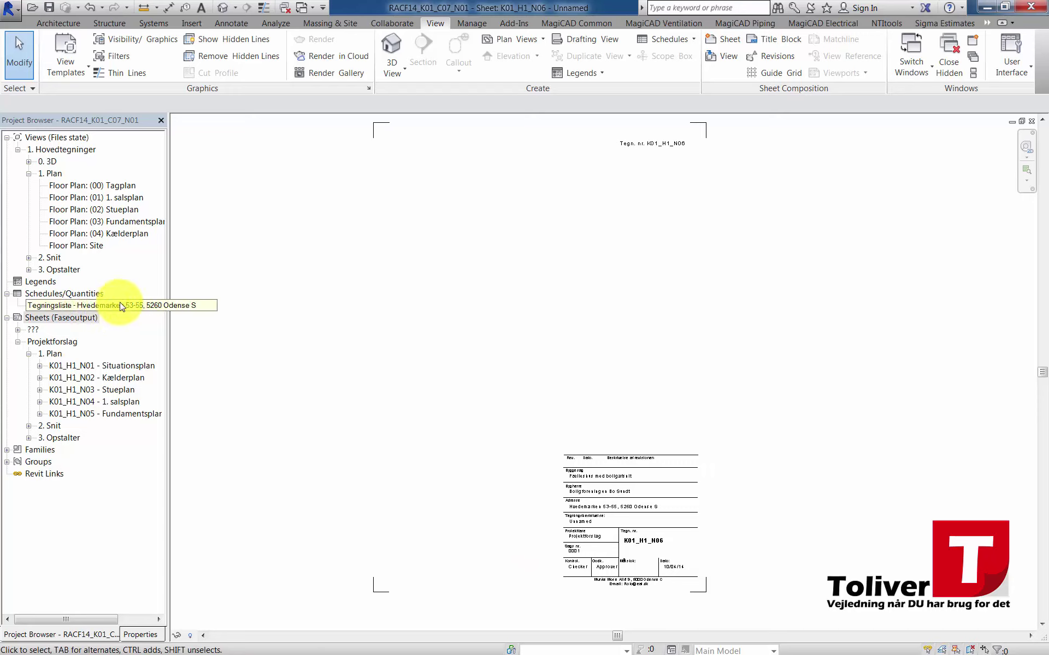
pyautogui.moveTo(120, 305)
pyautogui.mouseDown()
pyautogui.moveTo(350, 301)
pyautogui.moveTo(526, 270)
pyautogui.mouseUp()
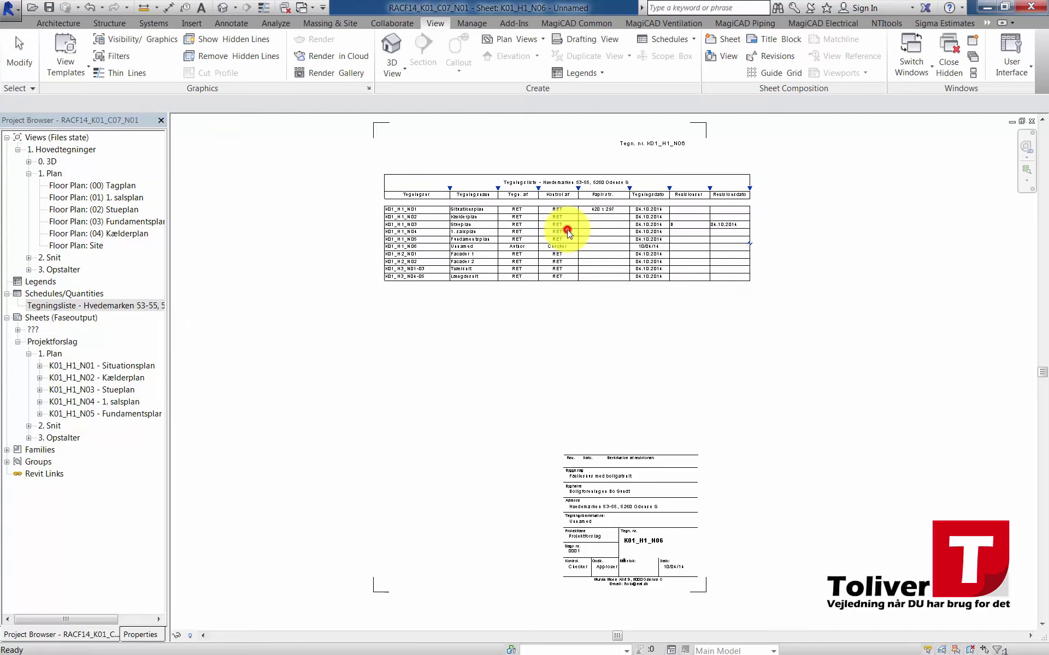
pyautogui.click(568, 233)
pyautogui.click(606, 349)
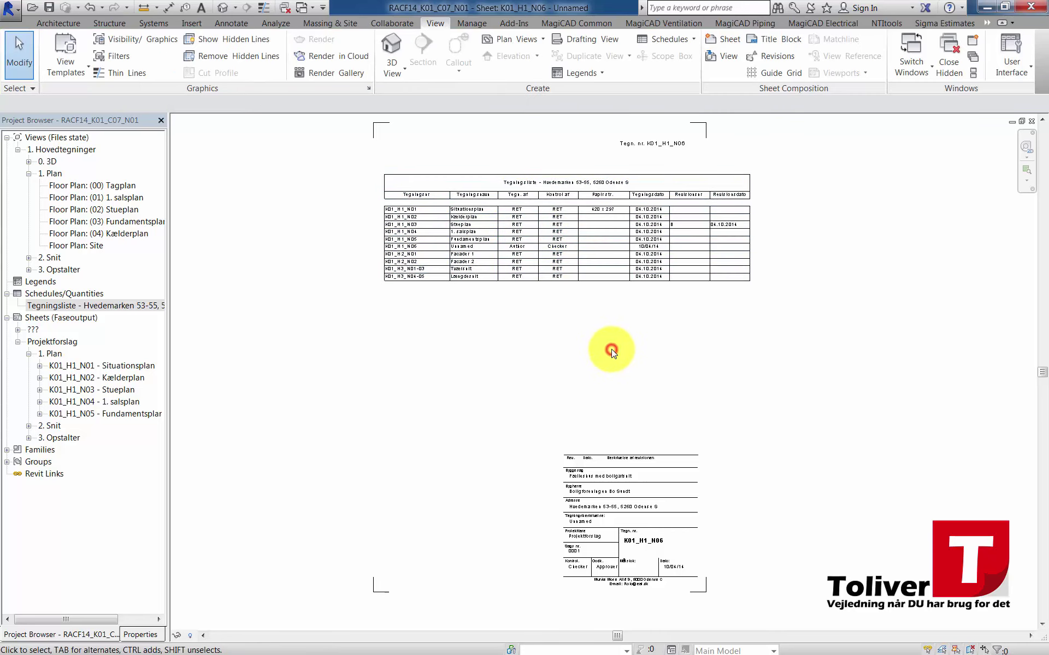
# Step: Shift the placed schedule slightly left and bring up its context menu
pyautogui.moveTo(571, 347); pyautogui.dragTo(525, 351, button='middle')
pyautogui.scroll(1, 525, 351)
pyautogui.scroll(1, 487, 344)
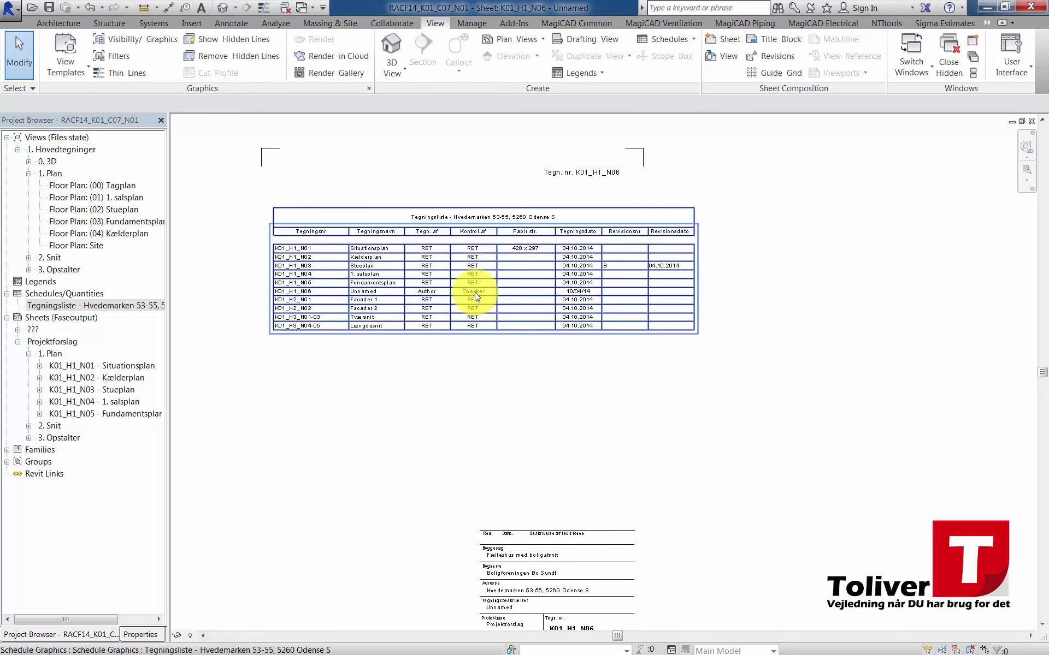
pyautogui.scroll(2, 470, 298)
pyautogui.scroll(2, 468, 307)
pyautogui.click(441, 216)
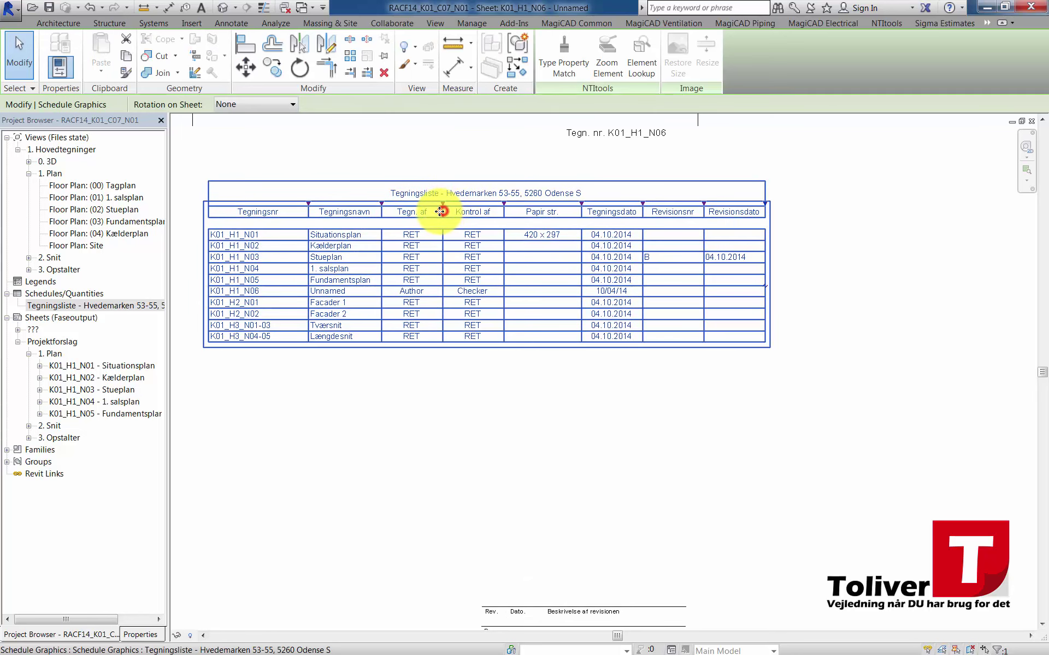
pyautogui.moveTo(440, 212); pyautogui.dragTo(427, 211)
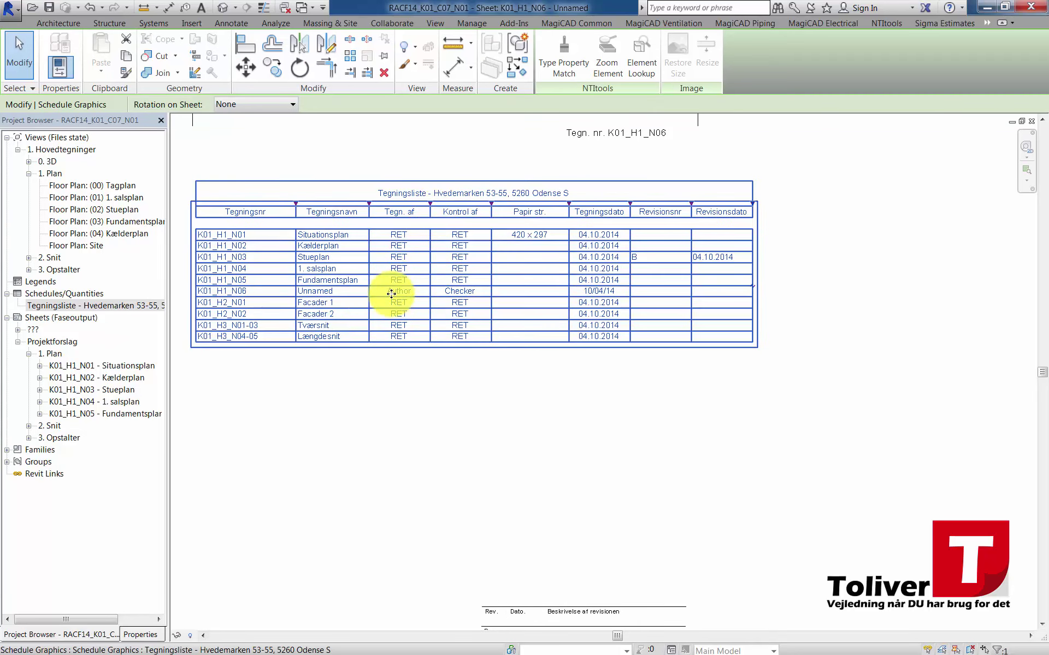
pyautogui.click(342, 396)
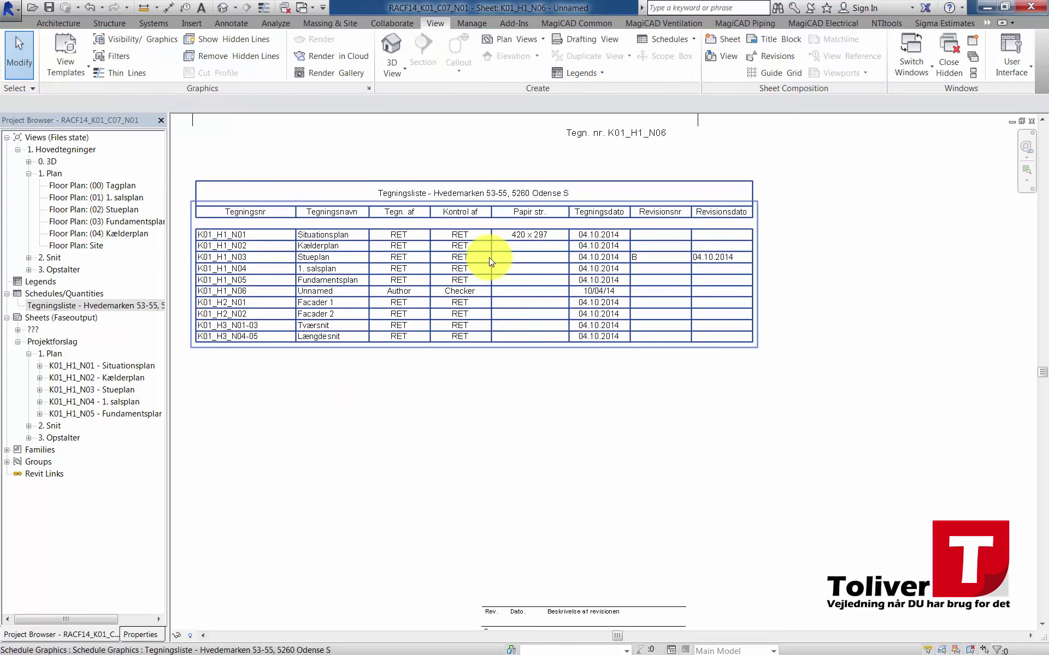
pyautogui.click(539, 290)
pyautogui.rightClick(525, 294)
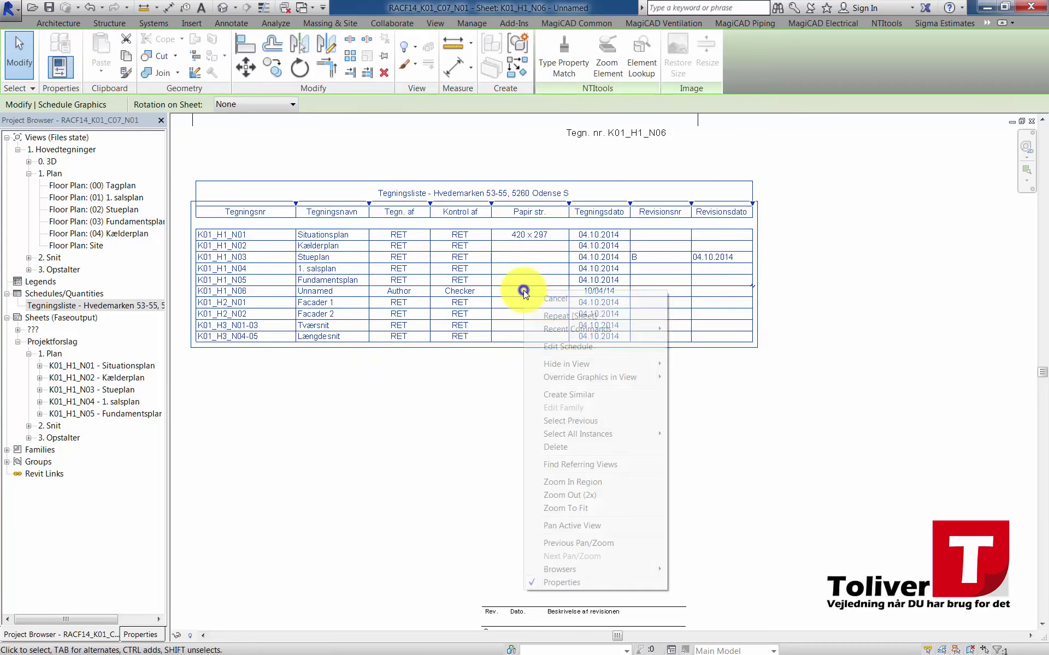
# Step: Edit the schedule and narrow the Papir str., Revisionsnr and Tegn. af columns
pyautogui.click(552, 348)
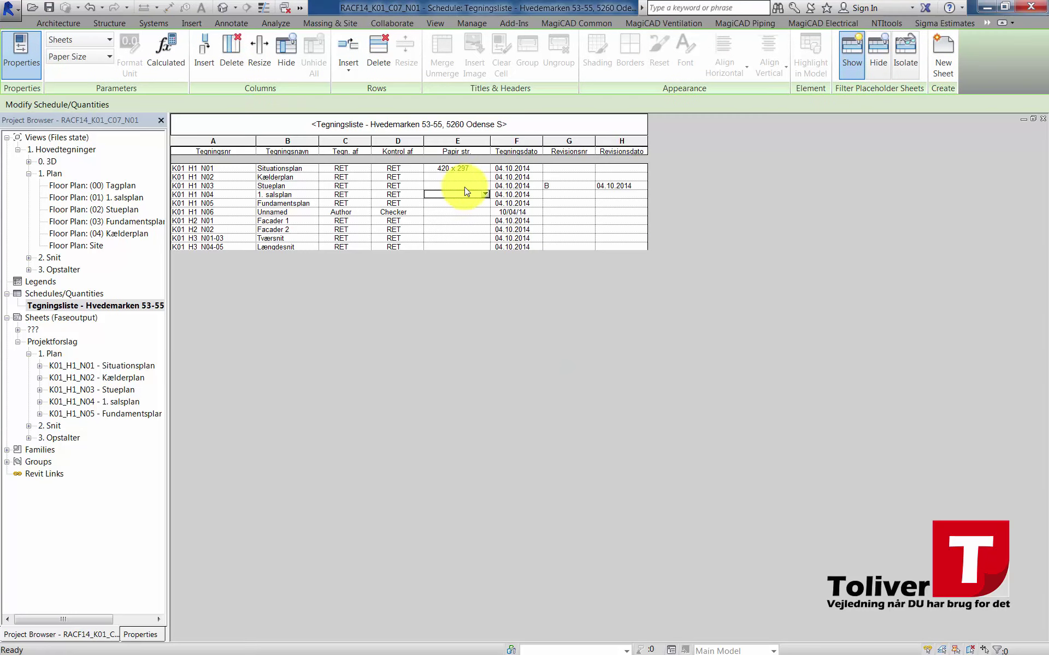
pyautogui.moveTo(489, 140); pyautogui.dragTo(470, 141)
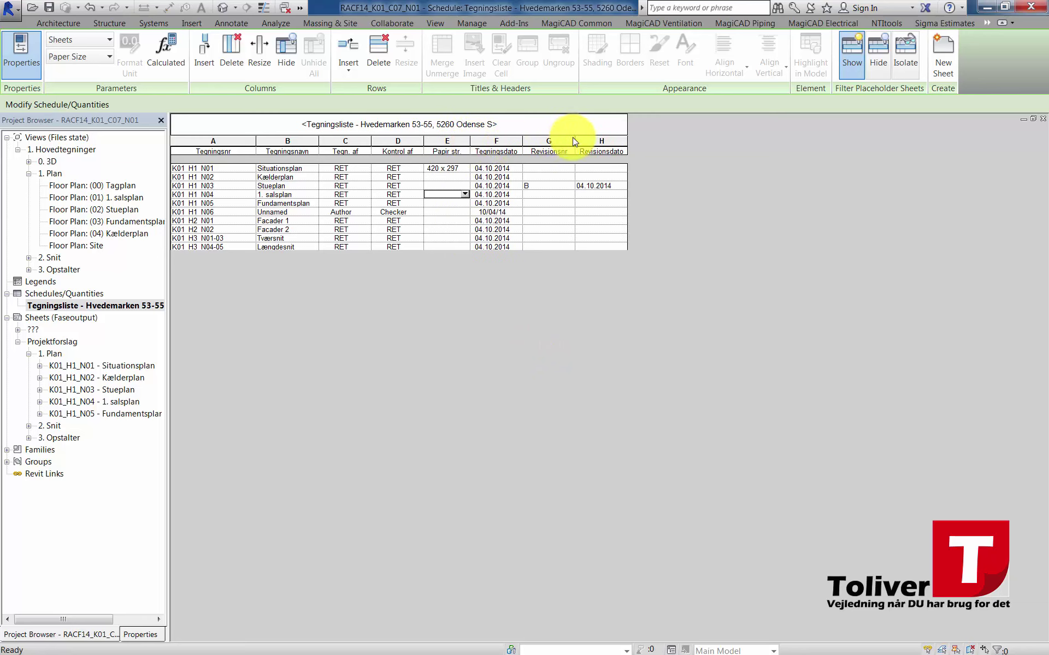
pyautogui.moveTo(576, 140)
pyautogui.mouseDown()
pyautogui.moveTo(567, 141)
pyautogui.moveTo(611, 139)
pyautogui.mouseUp()
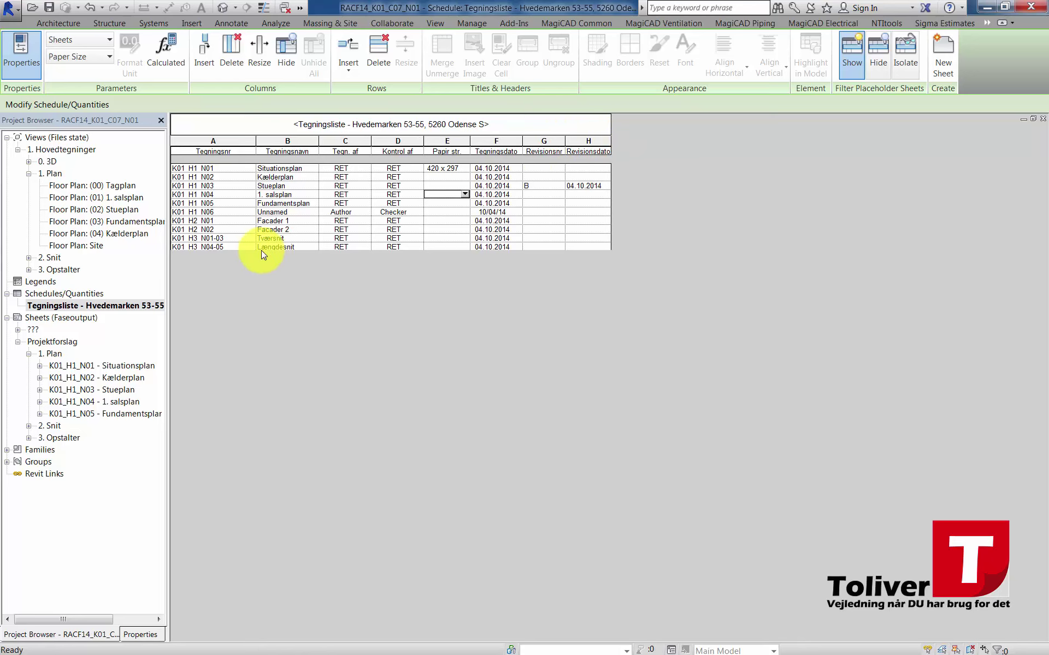
pyautogui.moveTo(371, 144)
pyautogui.mouseDown()
pyautogui.moveTo(360, 144)
pyautogui.moveTo(404, 140)
pyautogui.mouseUp()
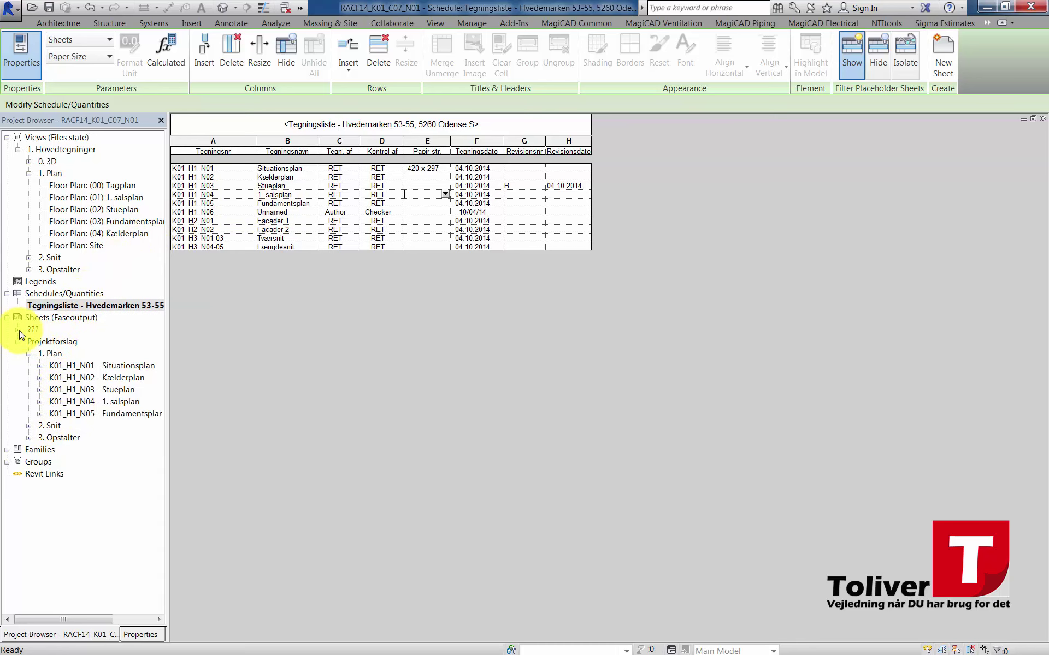
# Step: Expand the sheet groups, open K01_H1_N06 - Unnamed and pan to the placed schedule
pyautogui.click(17, 329)
pyautogui.click(28, 341)
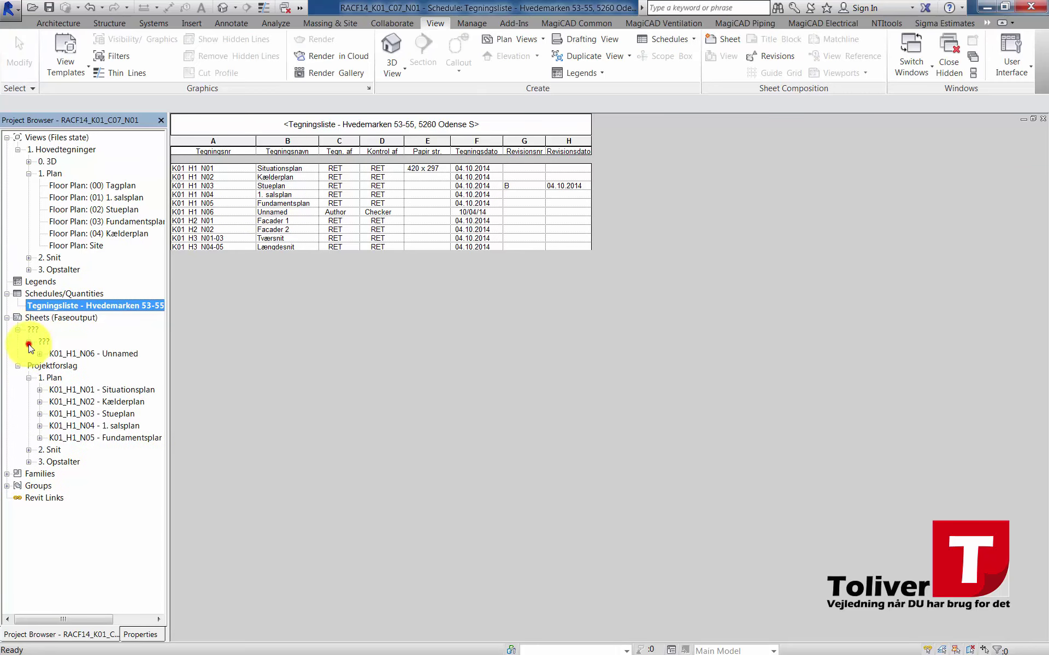
pyautogui.click(70, 355)
pyautogui.doubleClick(70, 356)
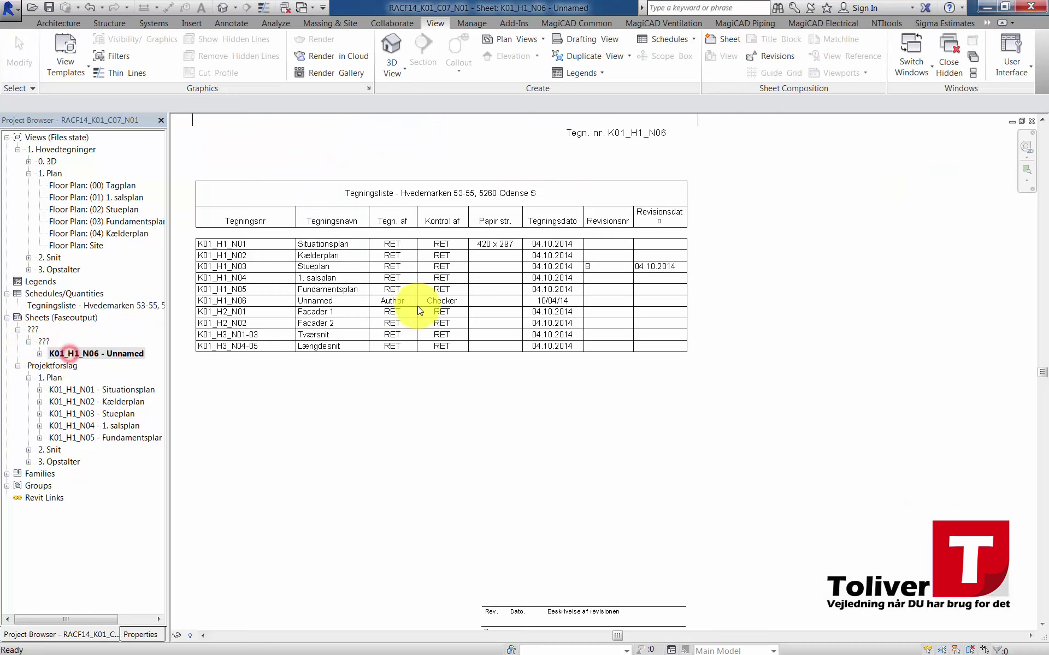
pyautogui.scroll(-2, 355, 321)
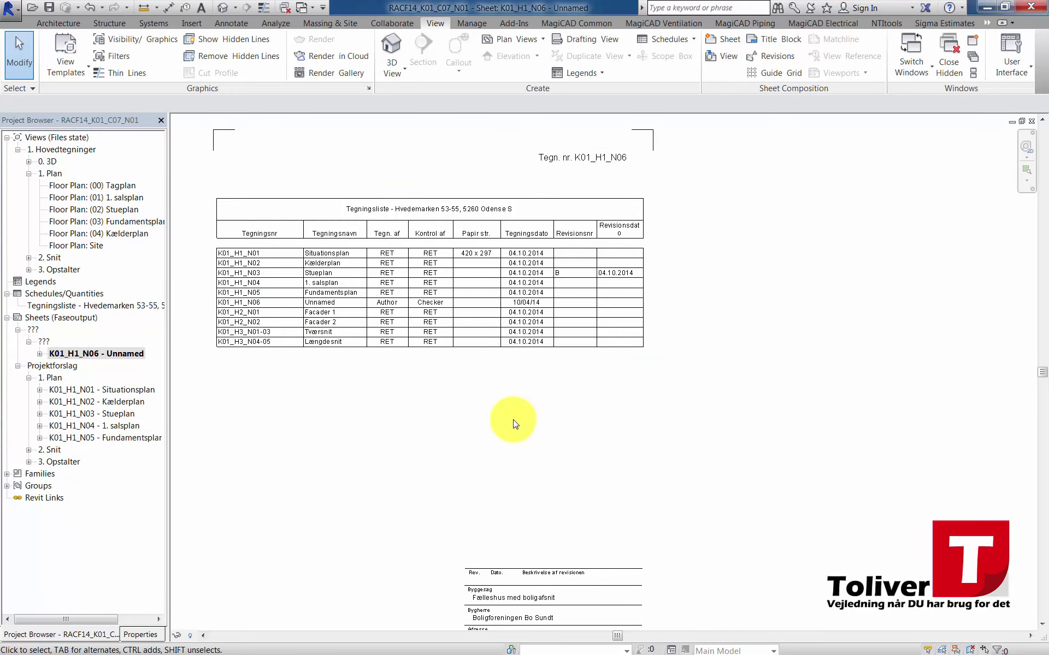
pyautogui.moveTo(511, 417)
pyautogui.mouseDown(button='middle')
pyautogui.moveTo(591, 413)
pyautogui.moveTo(584, 405)
pyautogui.mouseUp(button='middle')
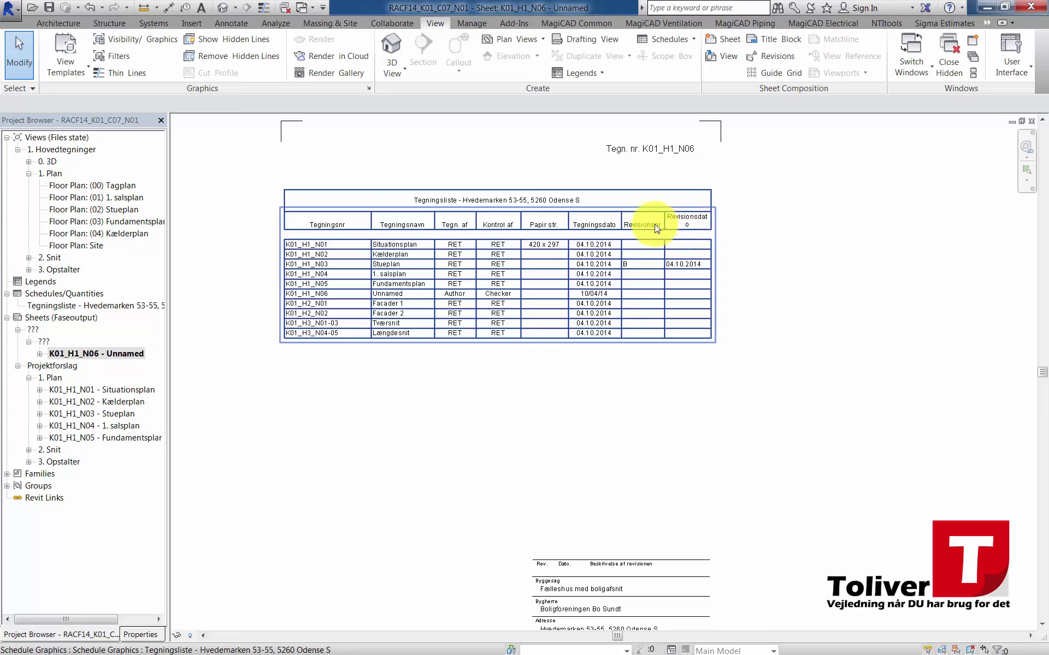
# Step: Open the Tegningsliste schedule and its Formatting settings for the Current Revision field
pyautogui.click(105, 308)
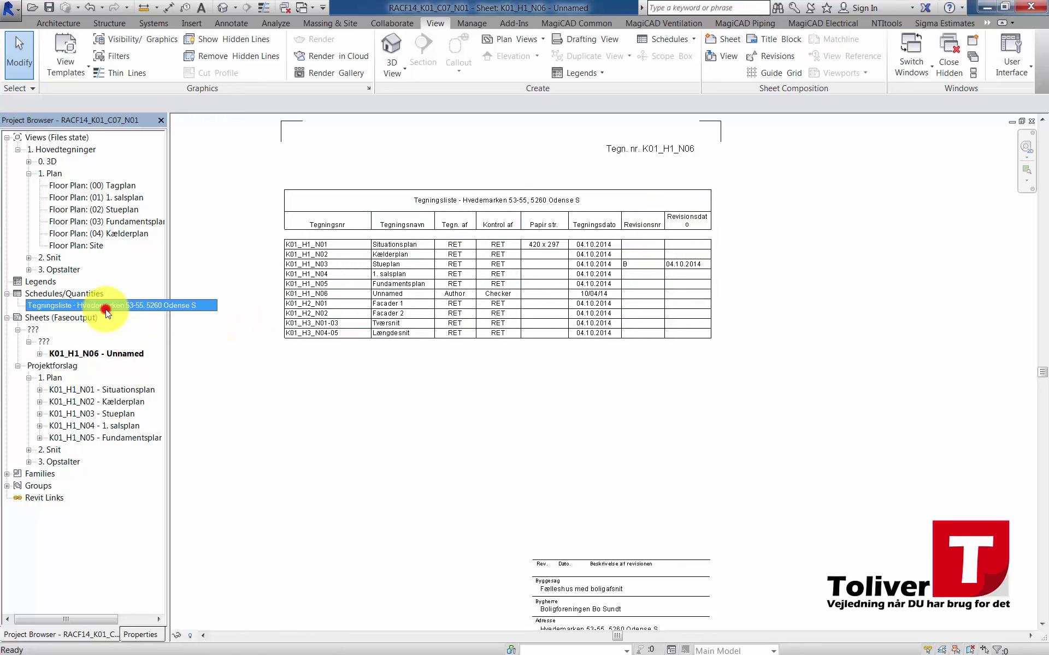
pyautogui.doubleClick(105, 307)
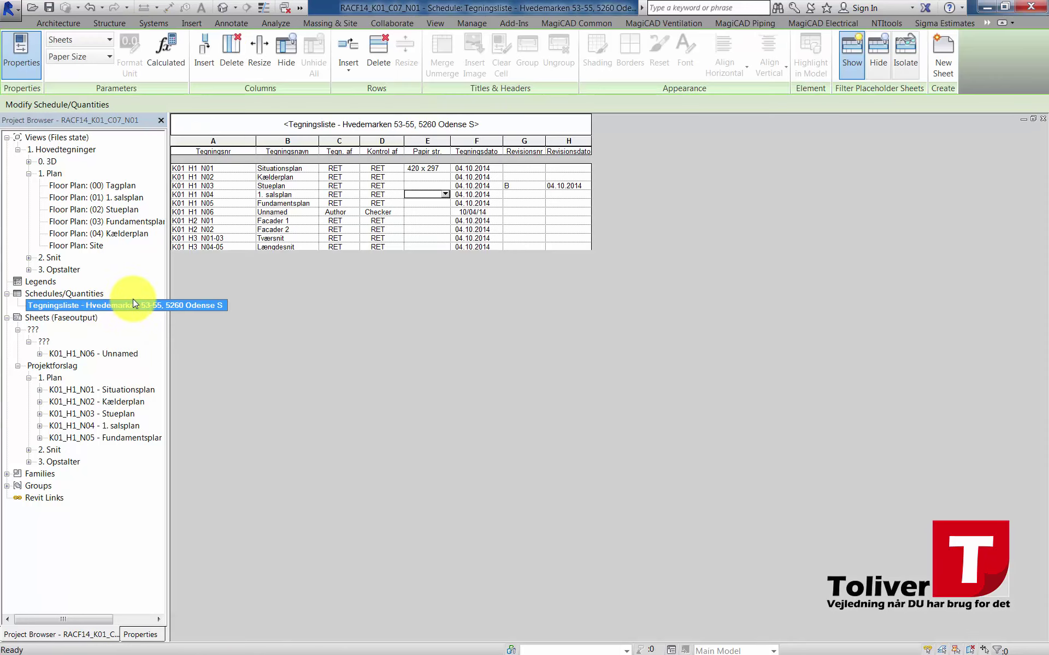
pyautogui.click(134, 638)
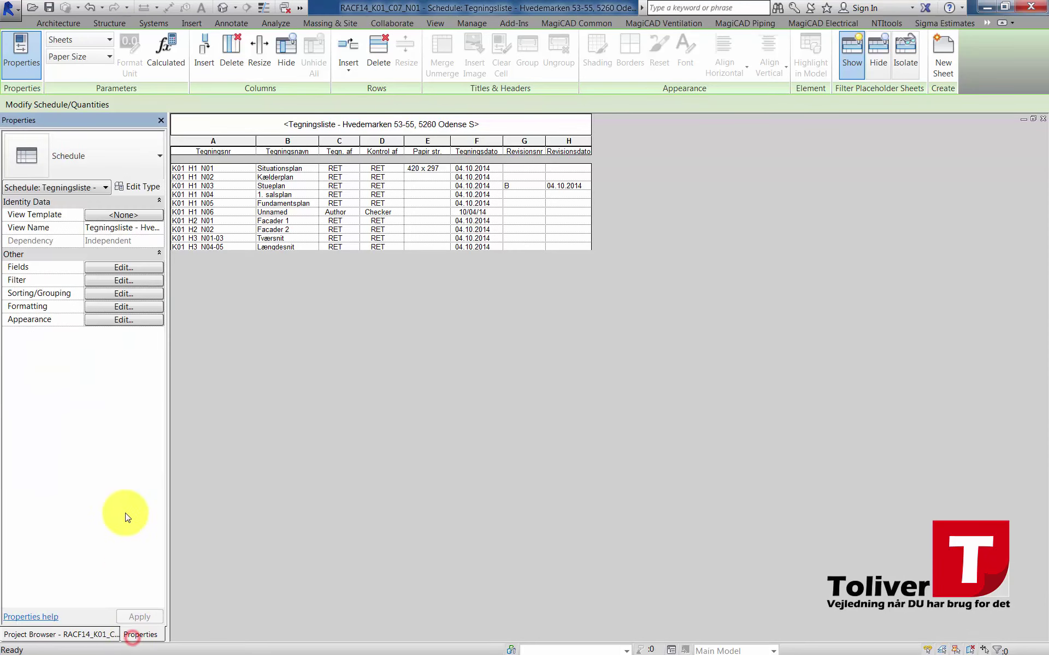
pyautogui.click(114, 306)
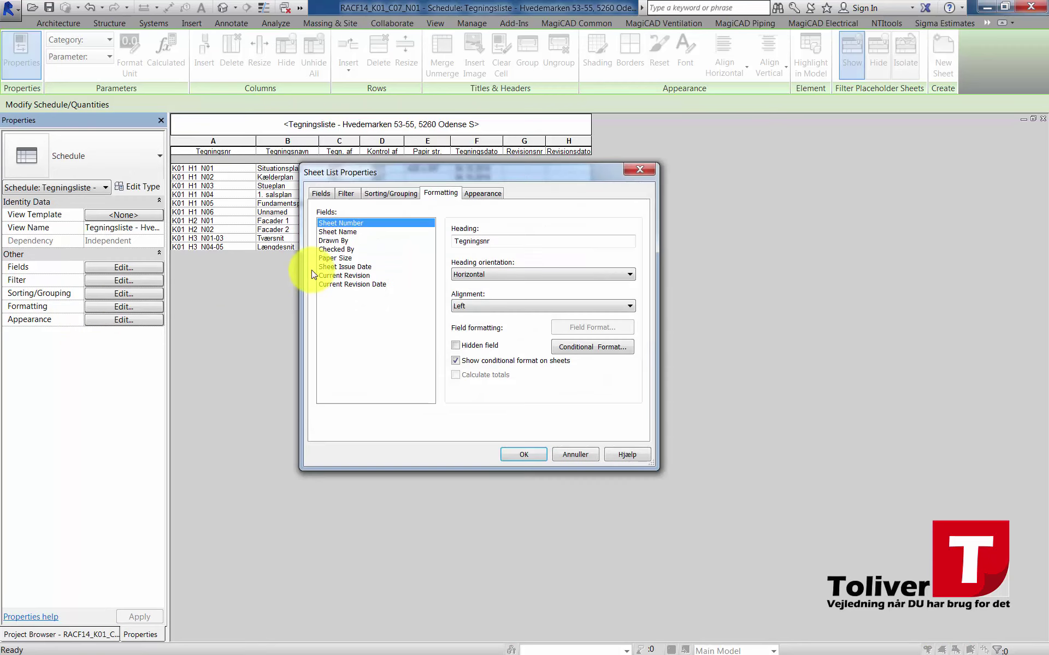
pyautogui.click(332, 276)
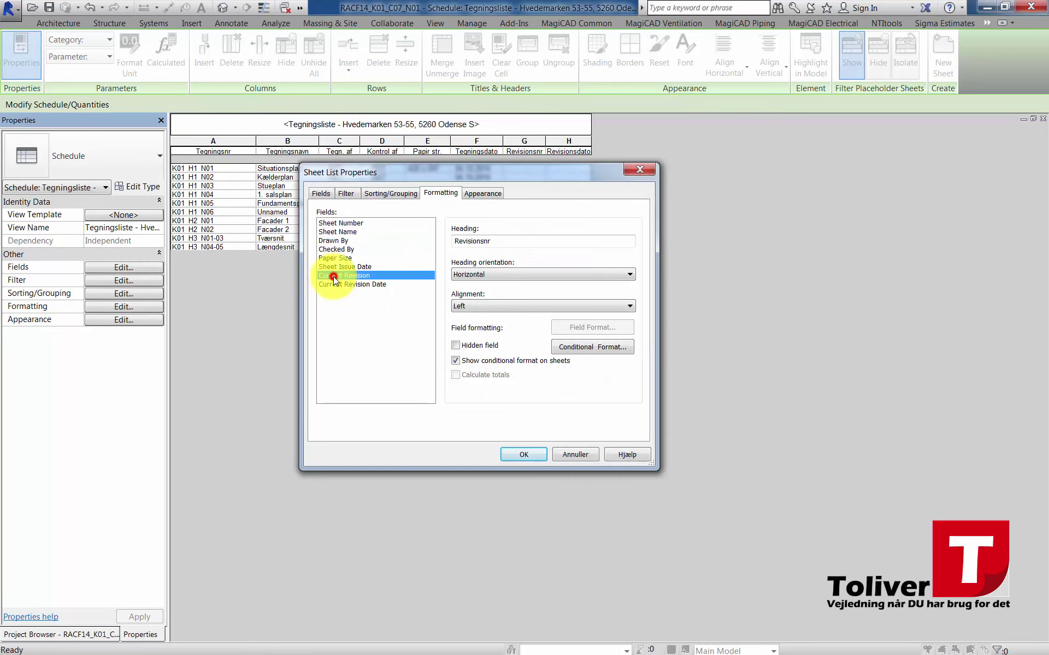
pyautogui.click(481, 244)
pyautogui.press('Return')
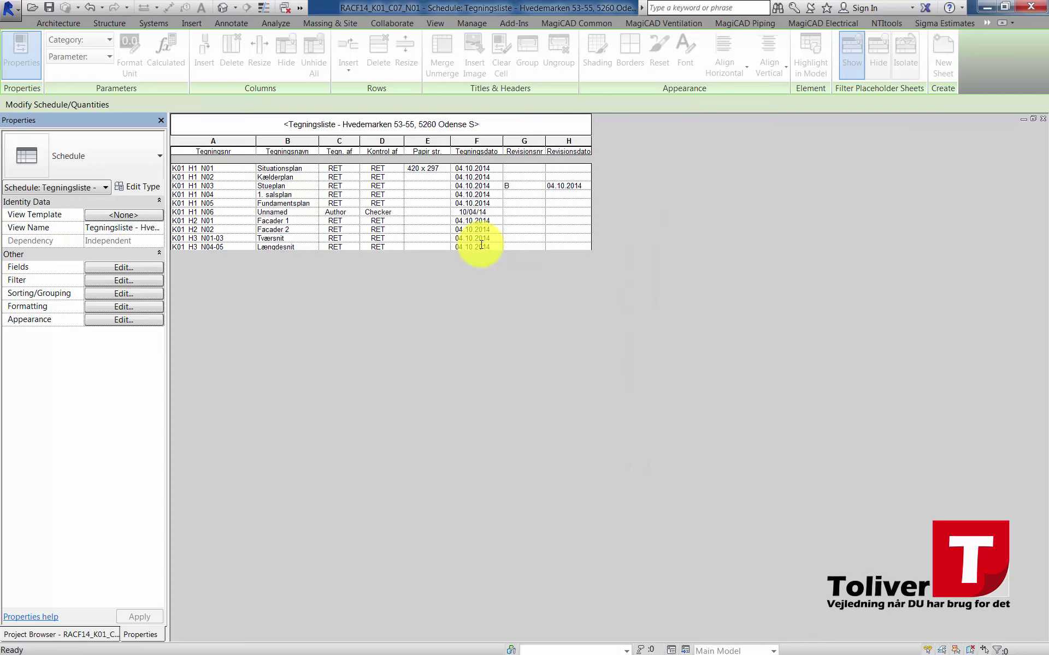
# Step: Rename the Current Revision and Current Revision Date headings to Revnr and Rev dato
pyautogui.click(130, 306)
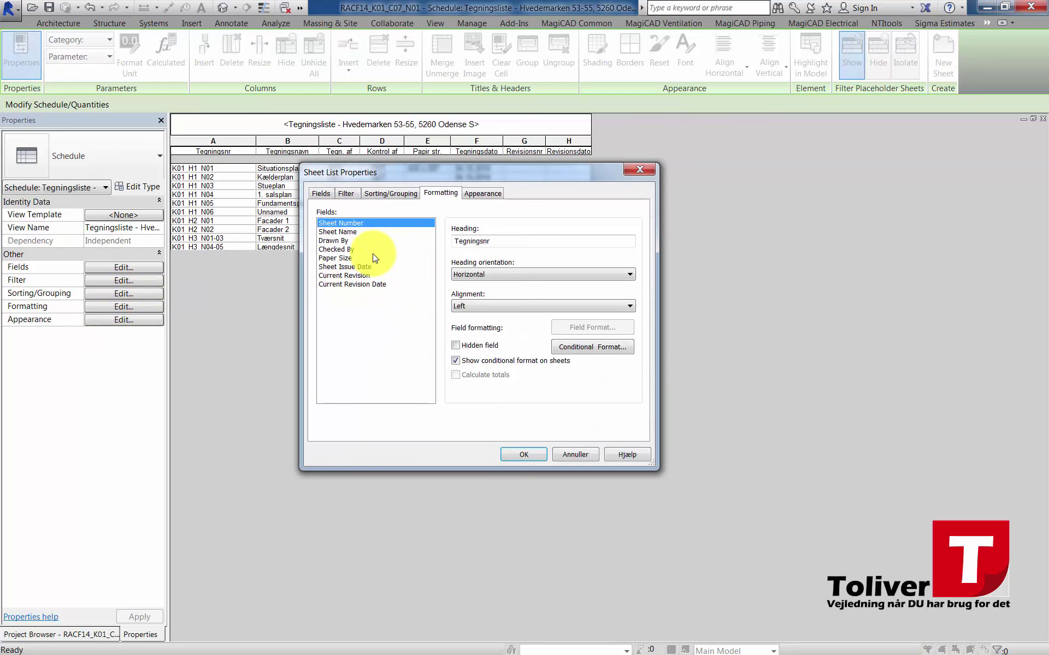
pyautogui.click(344, 275)
pyautogui.click(481, 240)
pyautogui.write('Revnr')
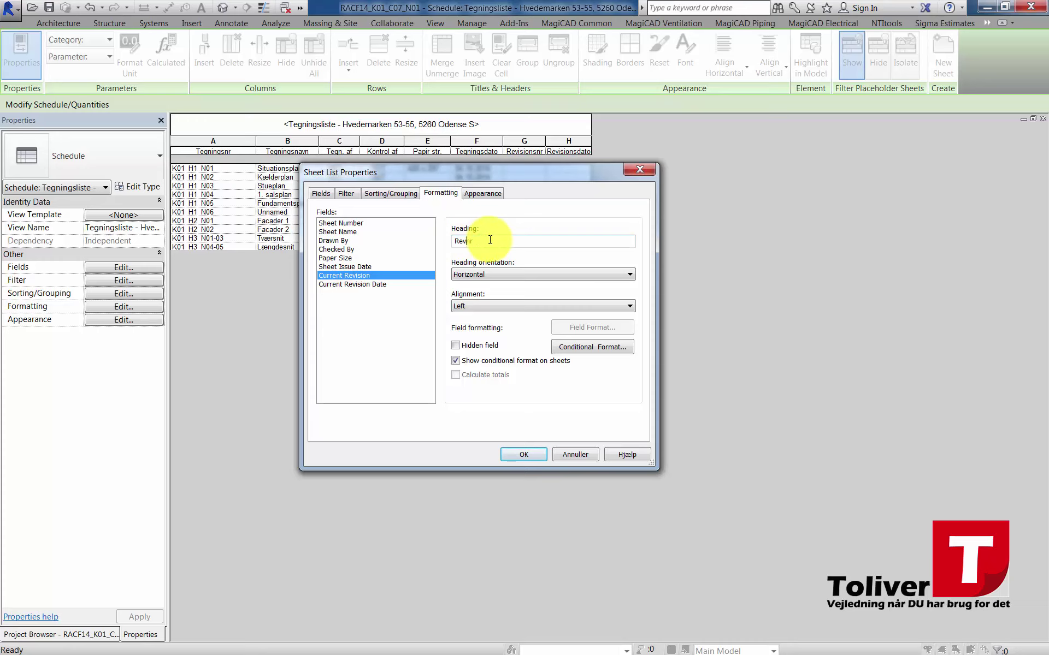
pyautogui.click(354, 284)
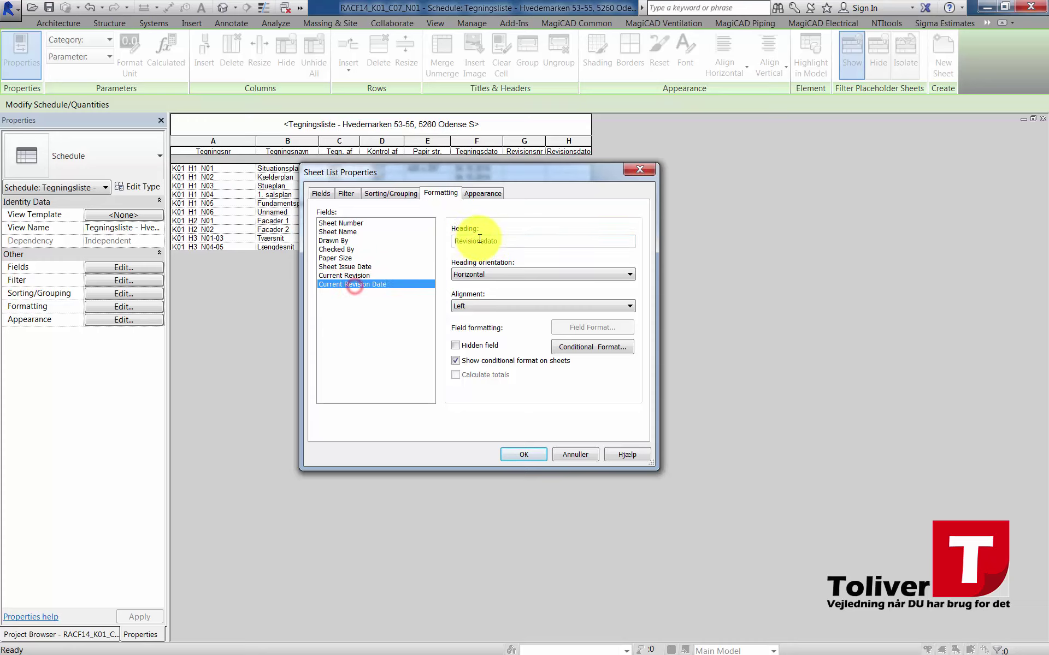
pyautogui.click(487, 242)
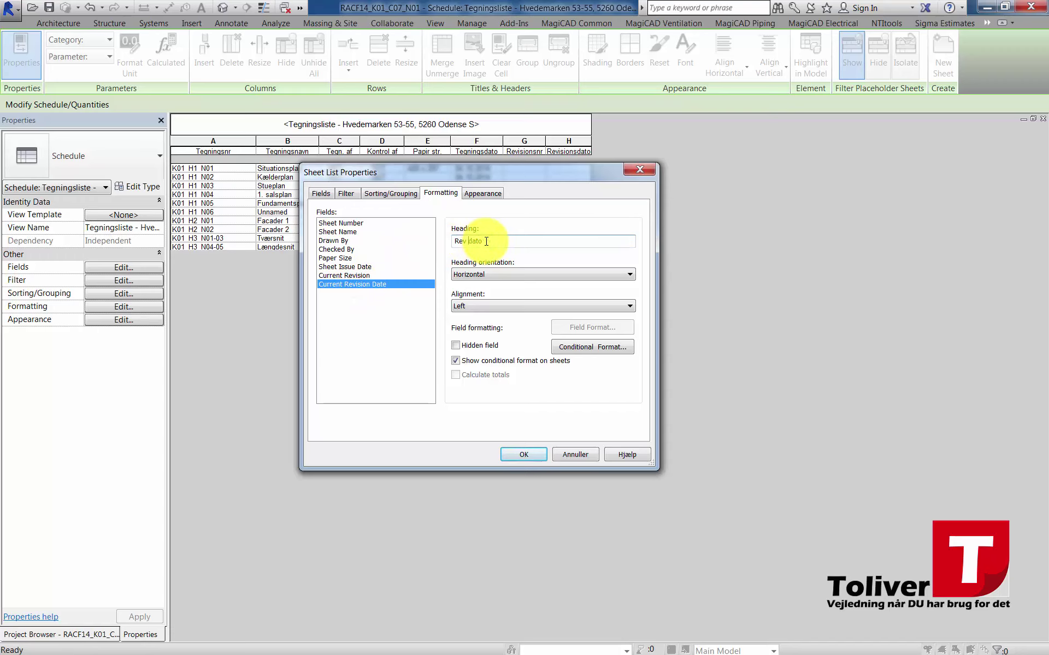
pyautogui.click(525, 457)
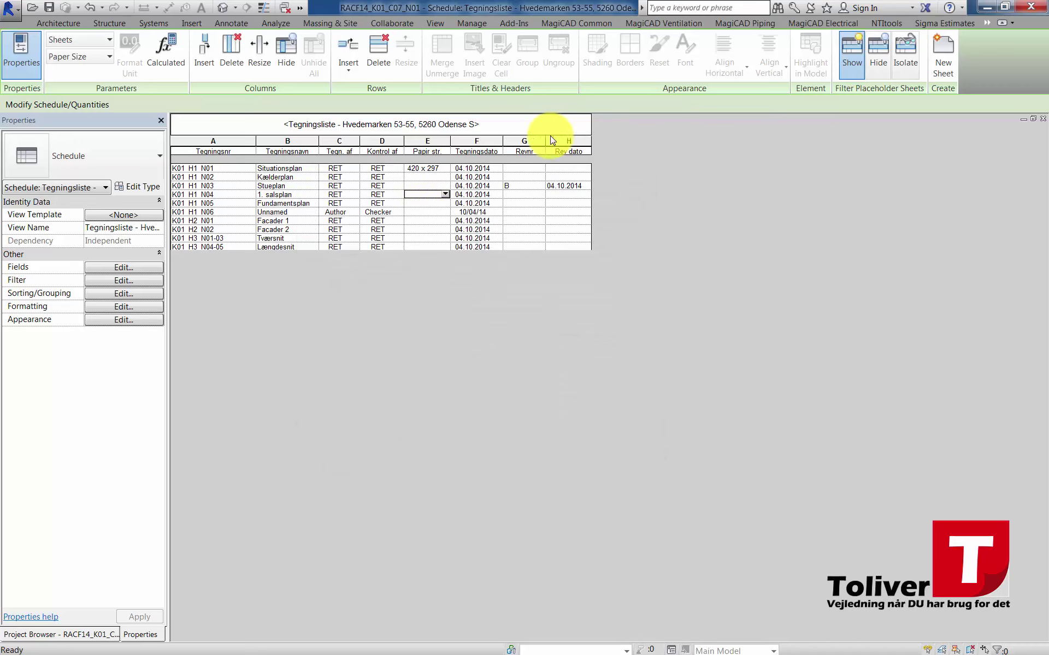
# Step: Narrow the Revnr column and centre the Revnr and Rev dato values
pyautogui.moveTo(543, 139); pyautogui.dragTo(534, 138)
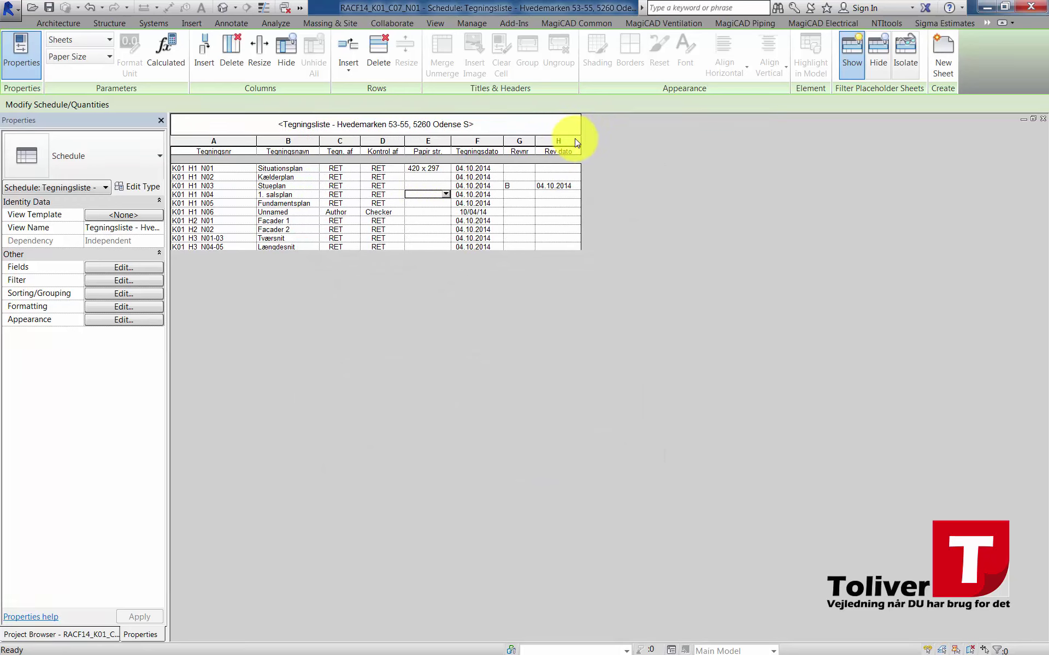
pyautogui.click(529, 142)
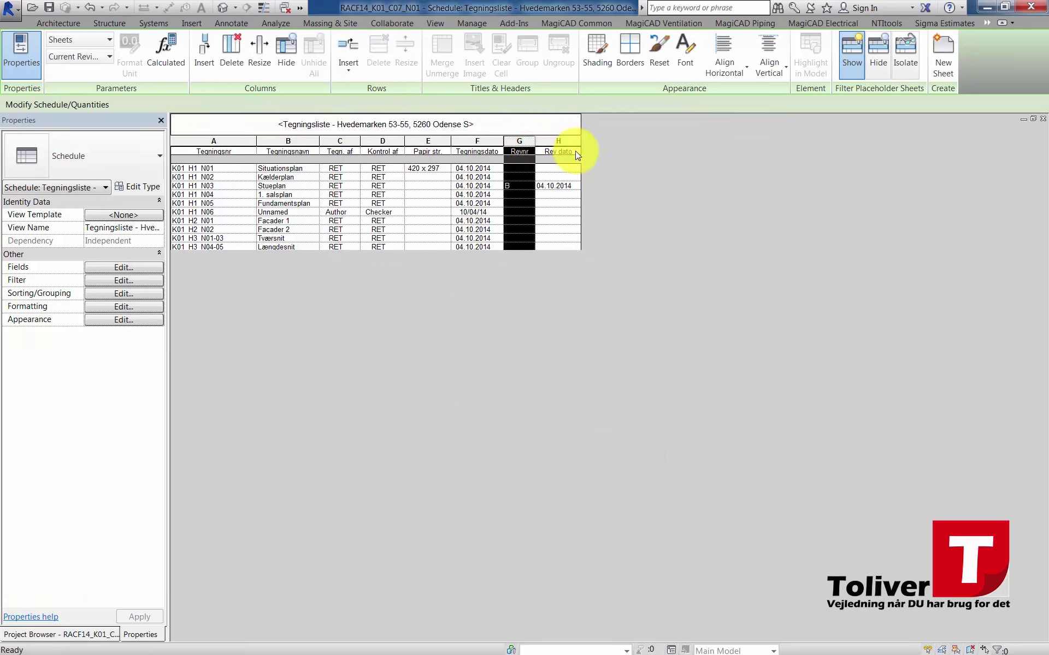
pyautogui.click(729, 70)
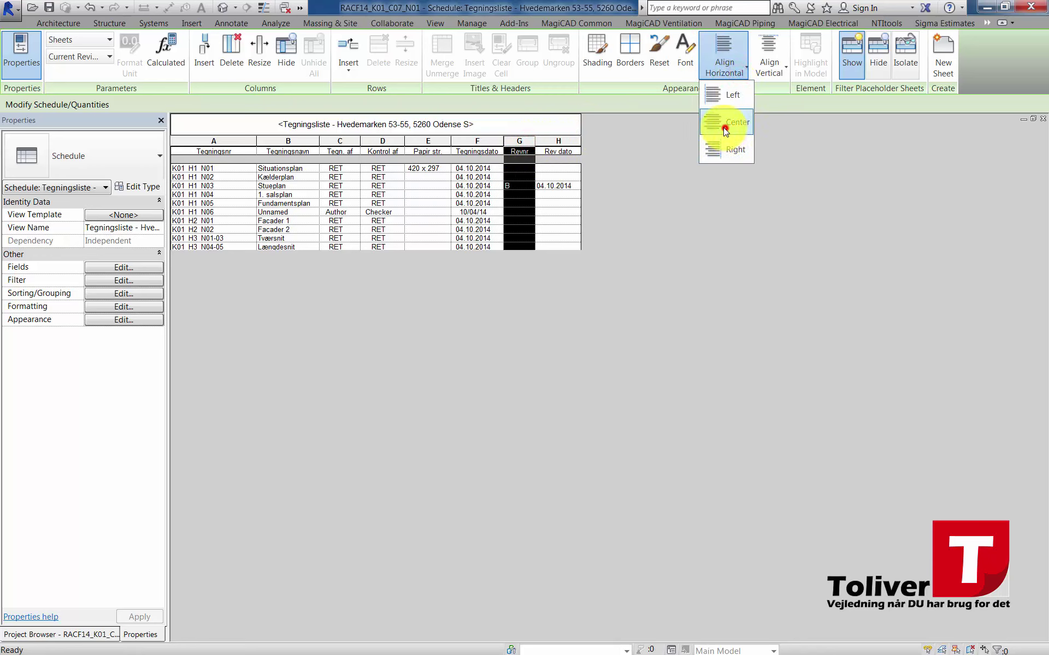
pyautogui.click(725, 131)
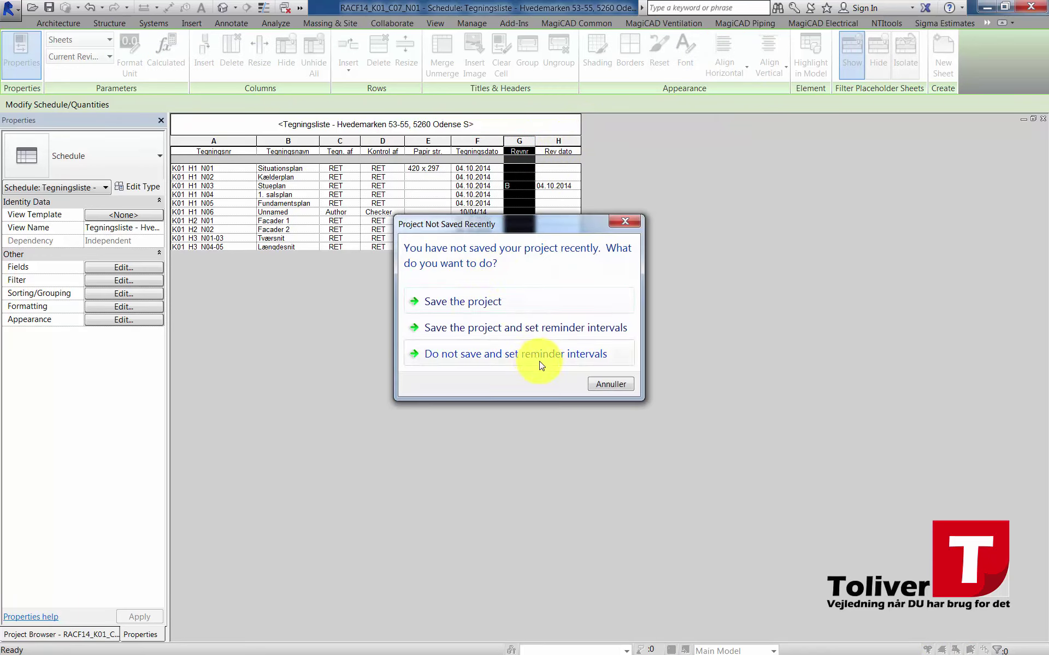
pyautogui.click(610, 384)
pyautogui.click(570, 139)
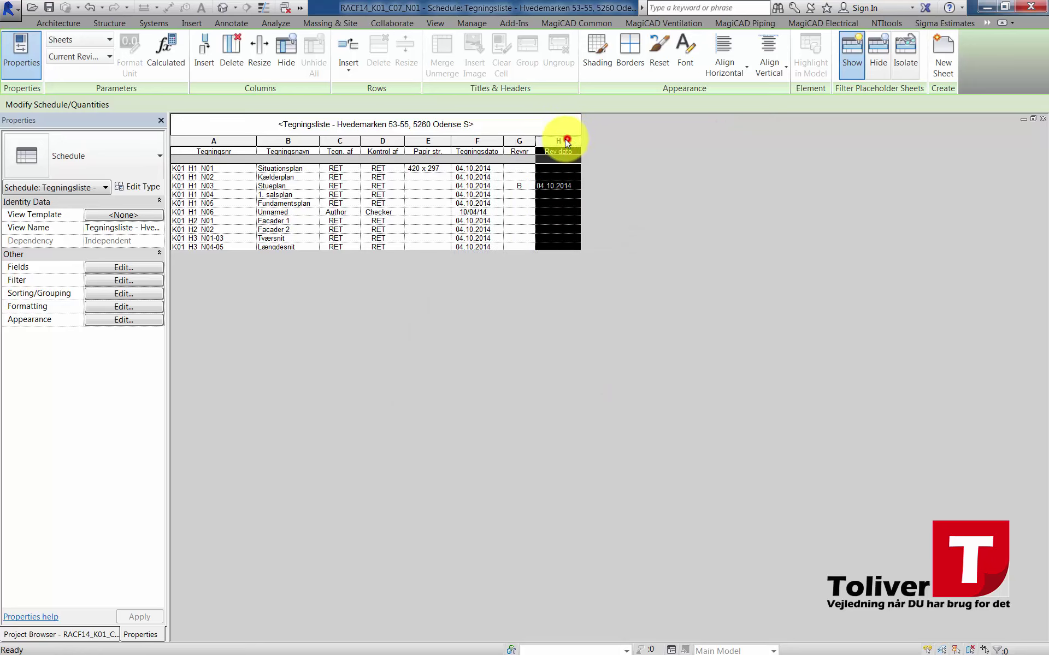
pyautogui.click(727, 73)
pyautogui.click(734, 126)
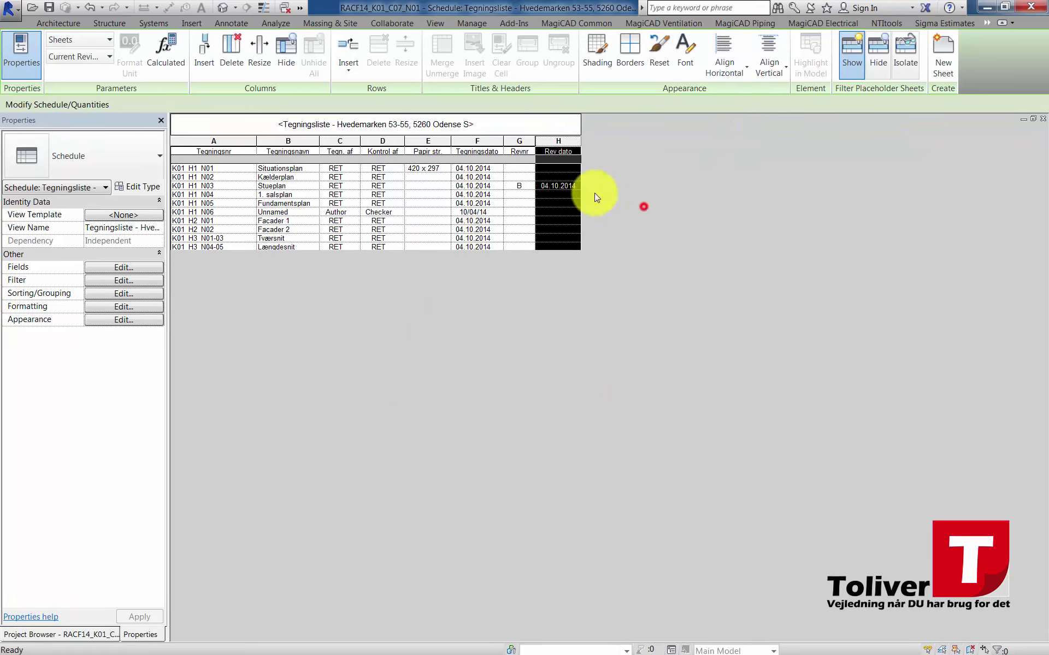
# Step: Make the schedule title Arial 3.5 mm bold
pyautogui.click(479, 127)
pyautogui.moveTo(468, 119); pyautogui.dragTo(257, 119)
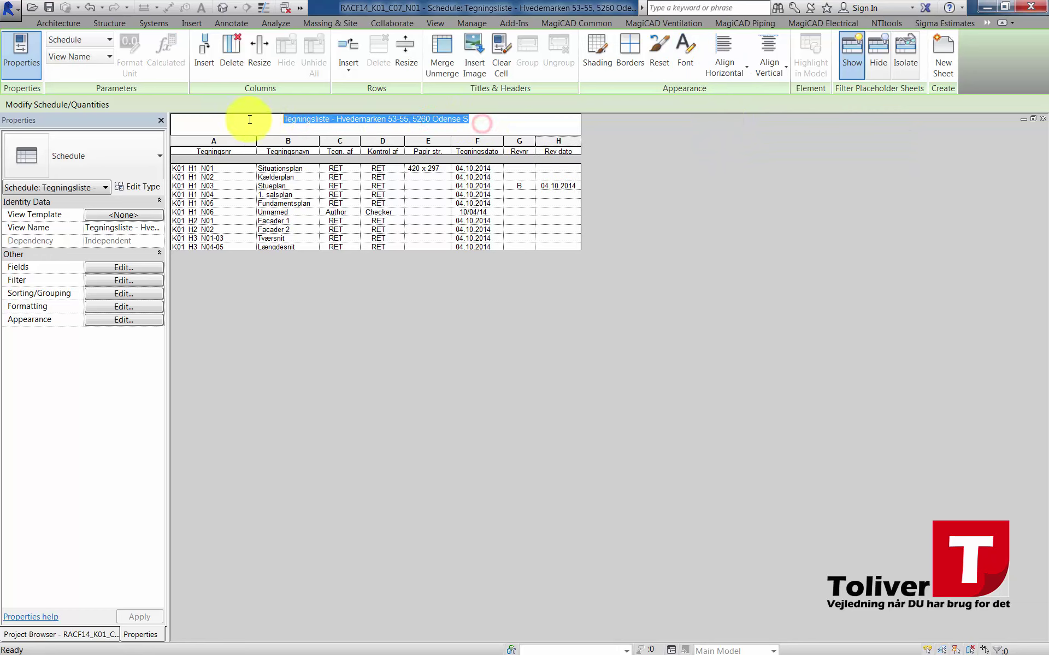
pyautogui.click(683, 57)
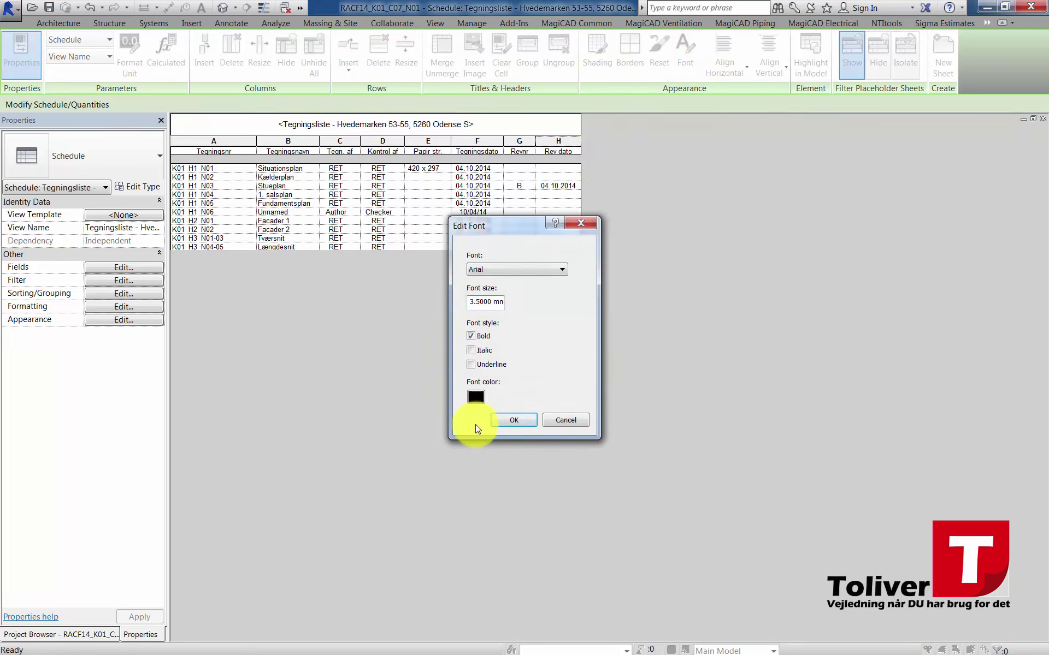
pyautogui.click(498, 419)
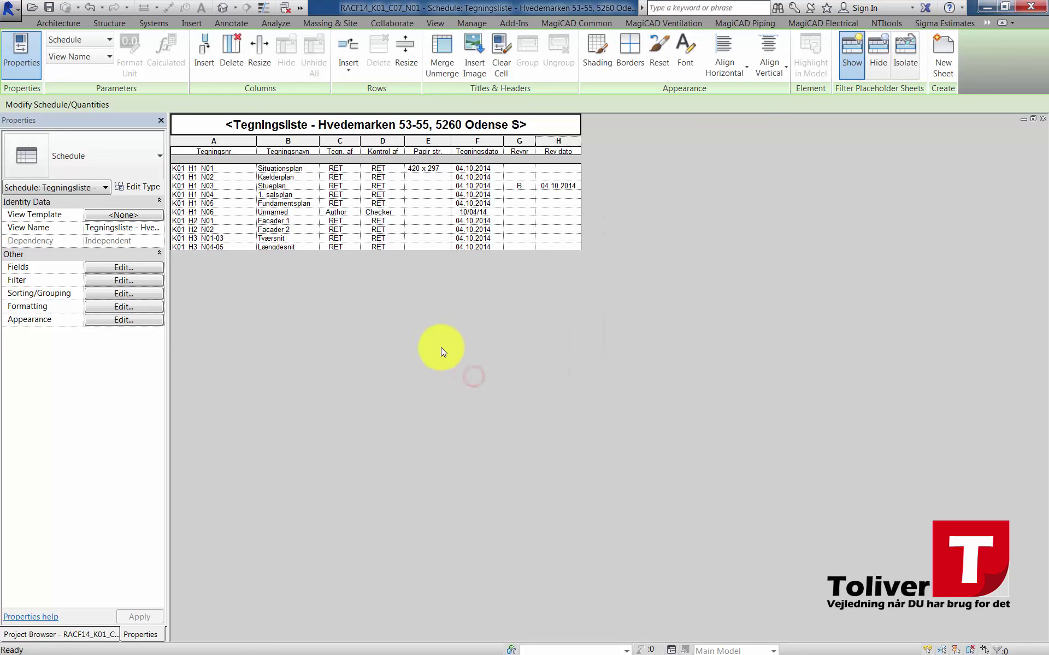
# Step: Open sheet K01_H1_N06, reposition the drawing list and bring the title block into view
pyautogui.click(89, 635)
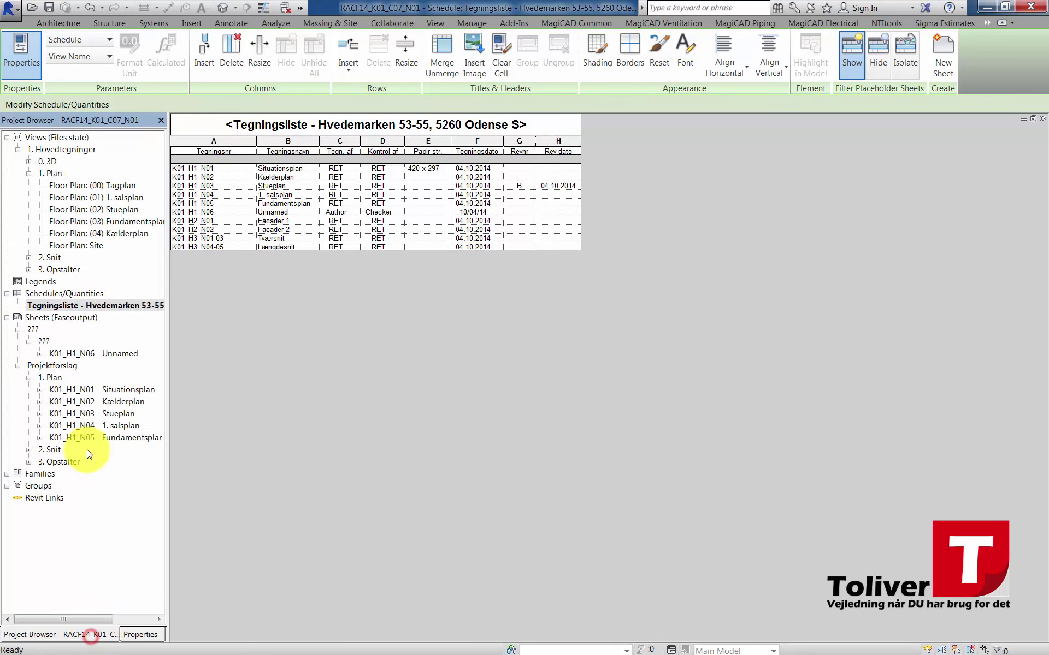
pyautogui.click(98, 346)
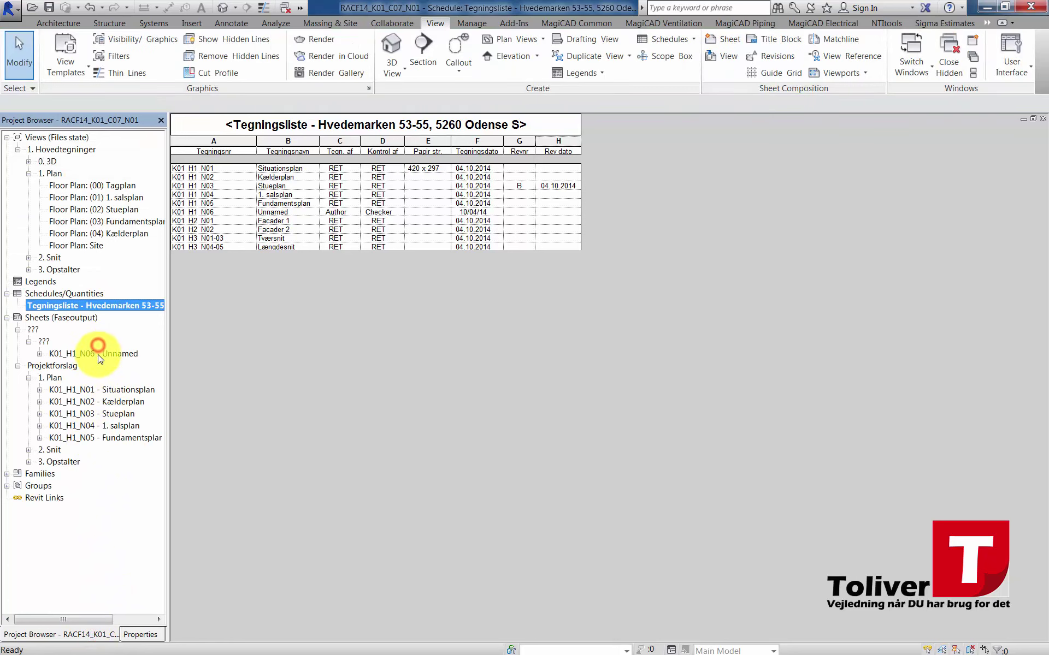
pyautogui.doubleClick(98, 355)
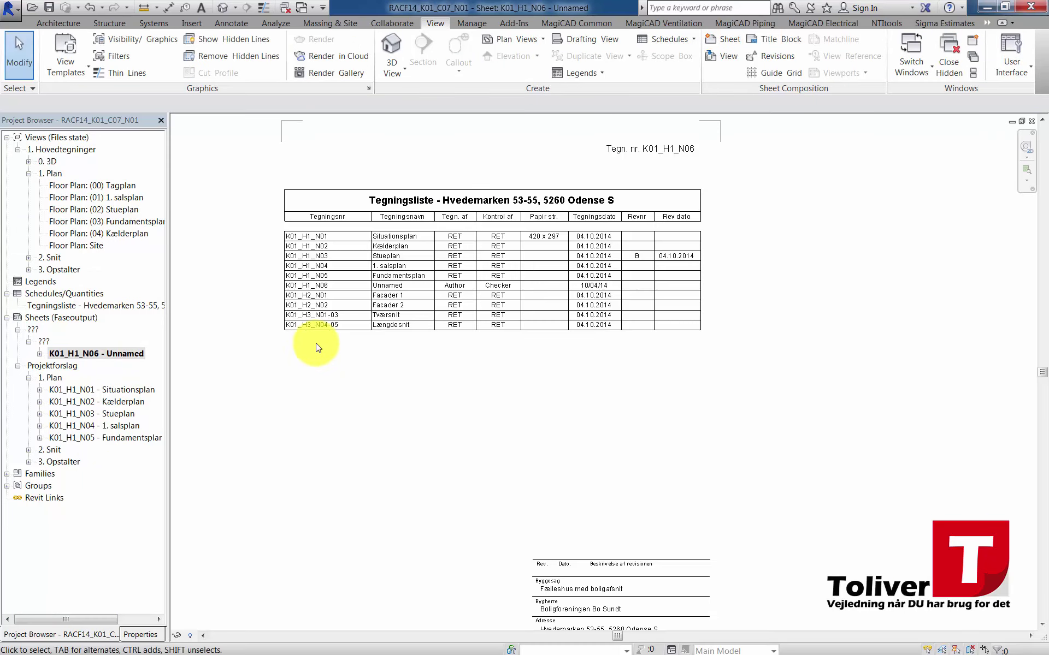
pyautogui.moveTo(474, 189)
pyautogui.mouseDown()
pyautogui.moveTo(488, 169)
pyautogui.moveTo(493, 176)
pyautogui.mouseUp()
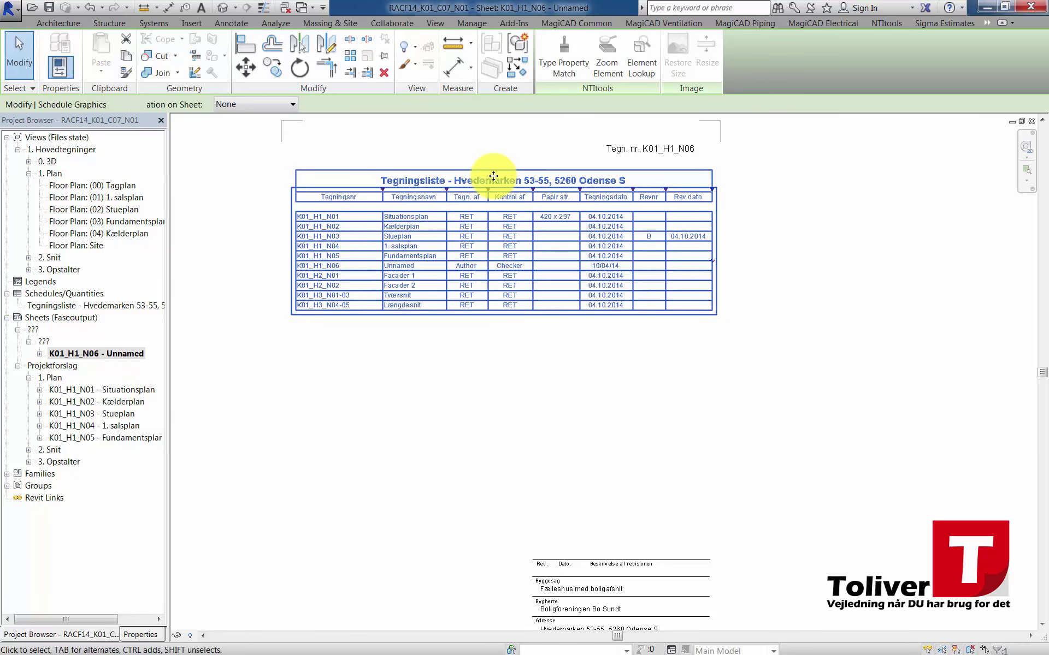
pyautogui.click(498, 390)
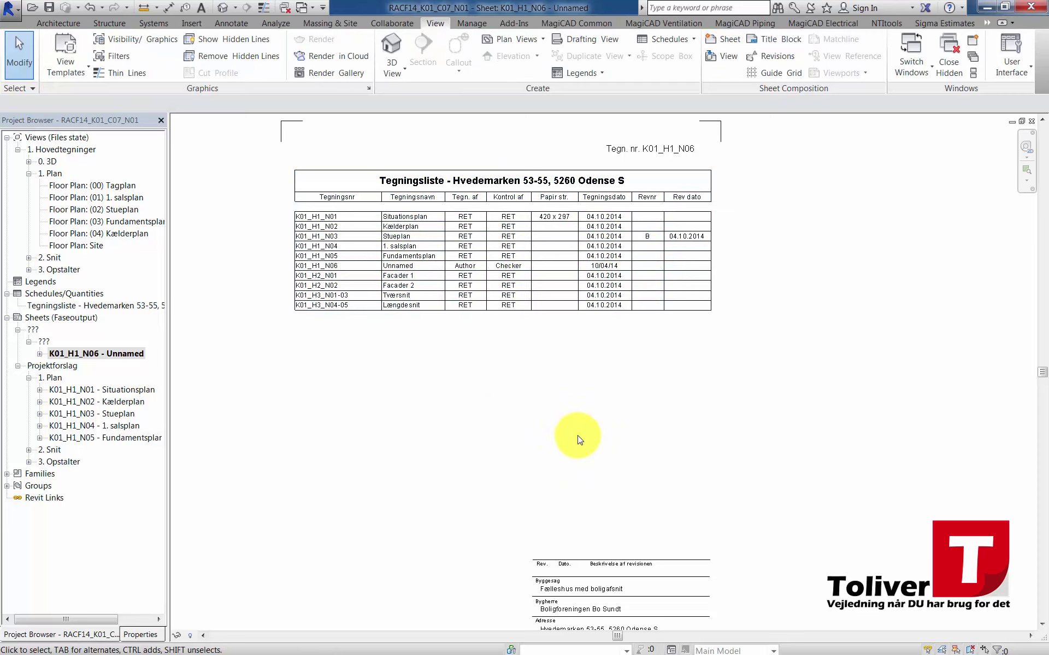
pyautogui.scroll(-2, 568, 432)
pyautogui.moveTo(552, 340); pyautogui.dragTo(587, 392, button='middle')
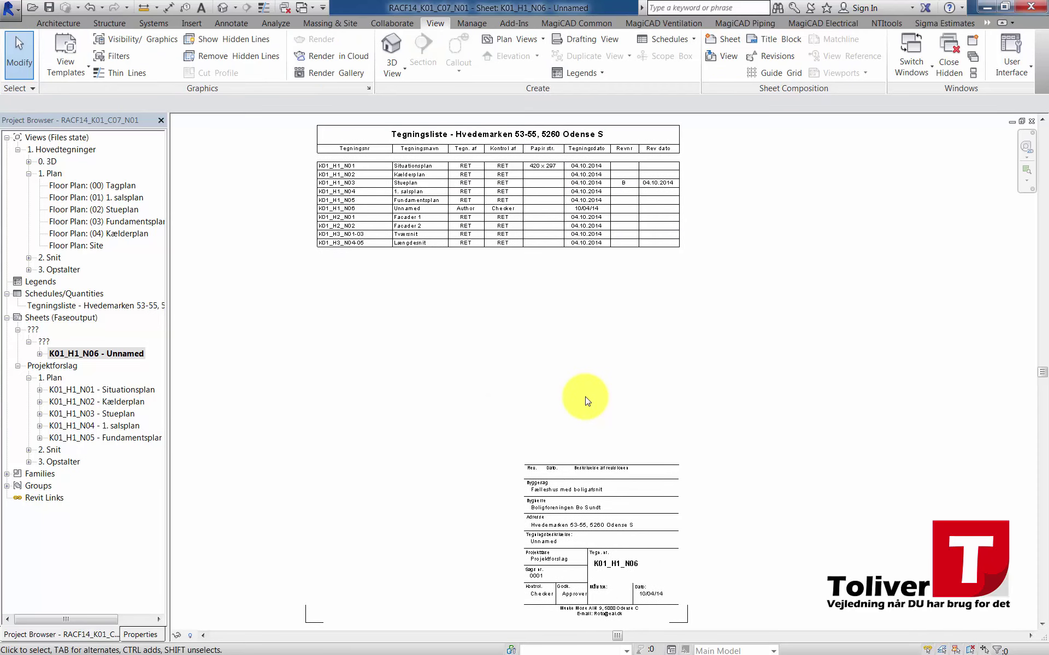
pyautogui.moveTo(592, 405); pyautogui.dragTo(585, 398, button='middle')
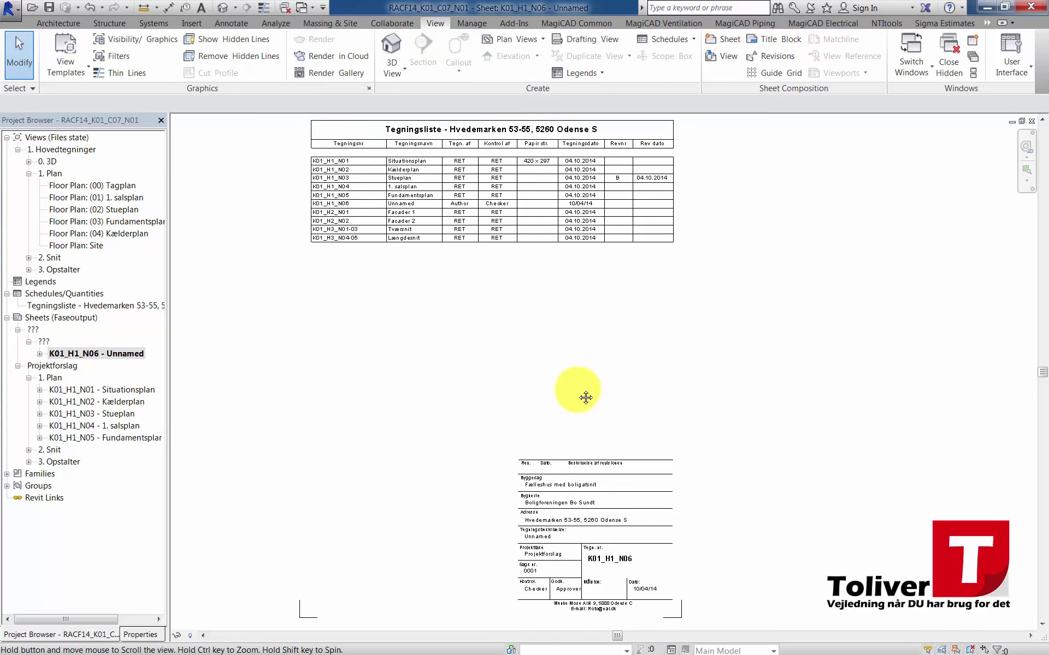
# Step: Name the sheet Tegningsliste in the title block
pyautogui.click(543, 540)
pyautogui.click(541, 536)
pyautogui.write('egningsliste')
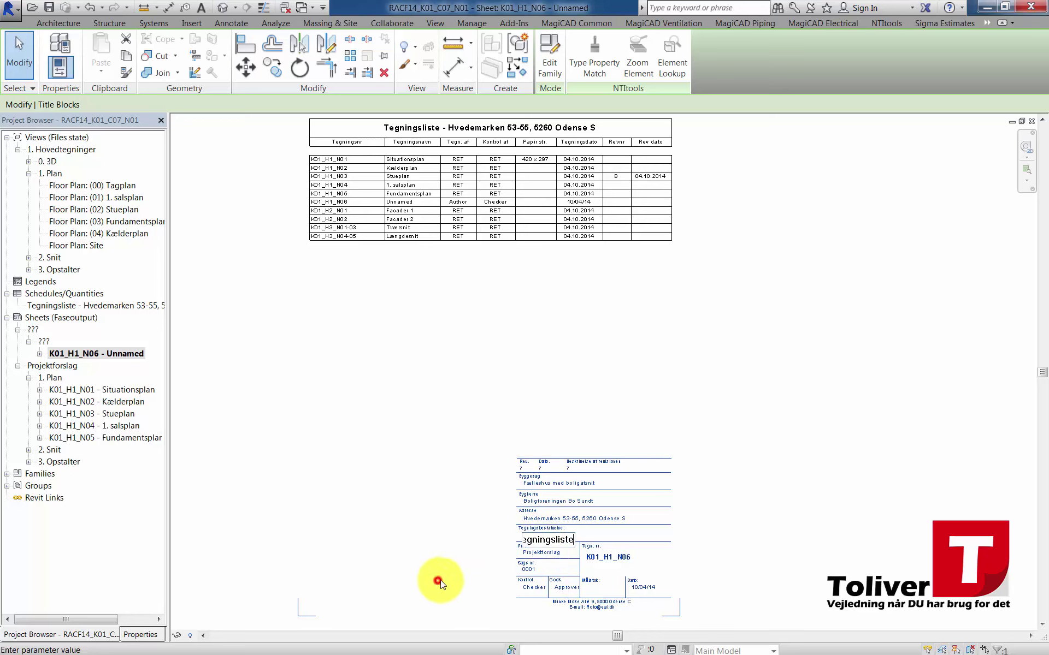
pyautogui.click(469, 578)
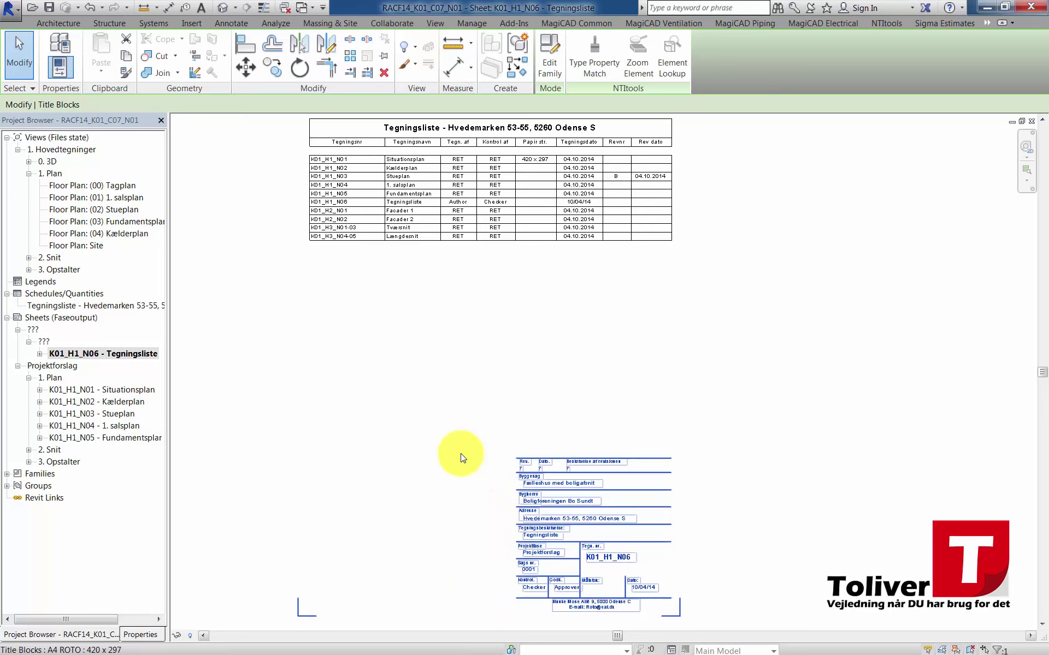
pyautogui.moveTo(522, 476); pyautogui.dragTo(522, 421, button='middle')
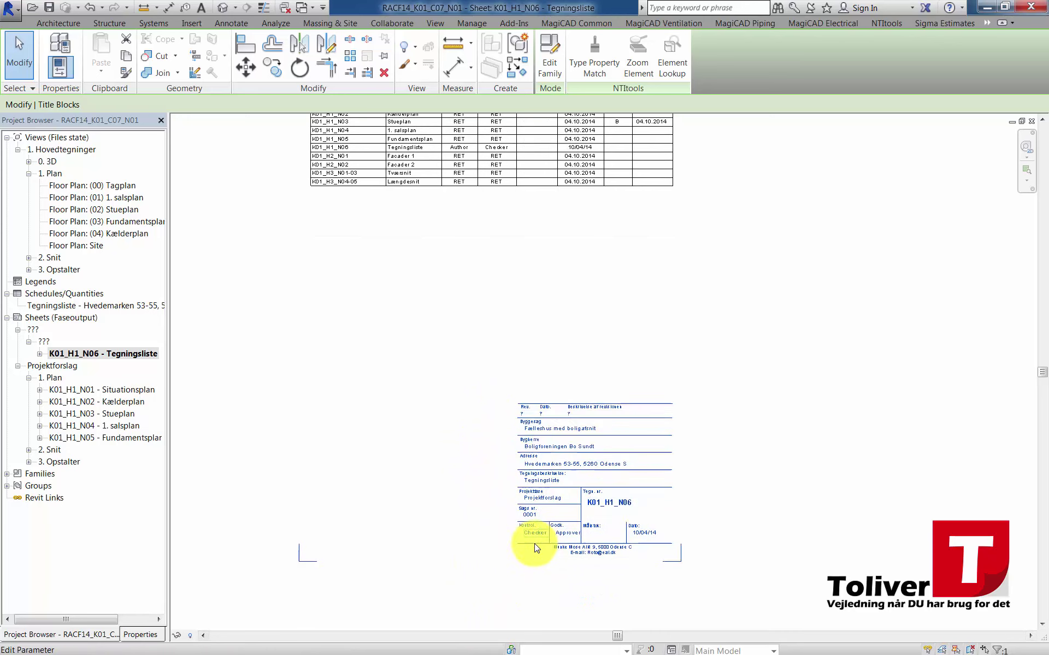
# Step: Set the title block date to 04.10.2014 and Godk. and Kontrol to RET
pyautogui.click(642, 533)
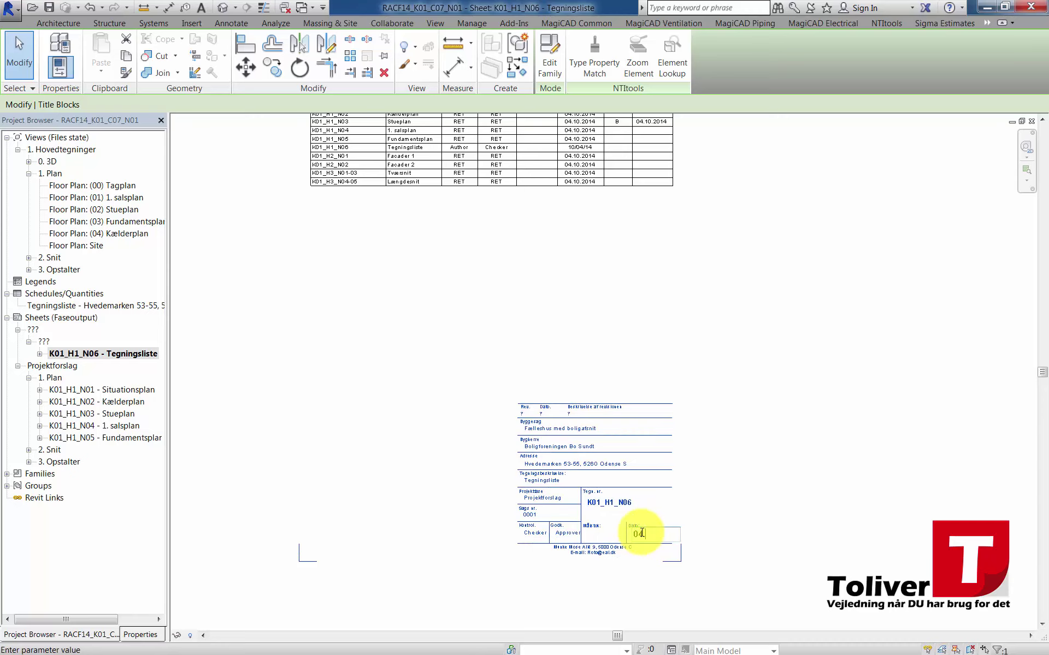
pyautogui.write('.10.2014')
pyautogui.click(569, 576)
pyautogui.click(568, 538)
pyautogui.write('RET')
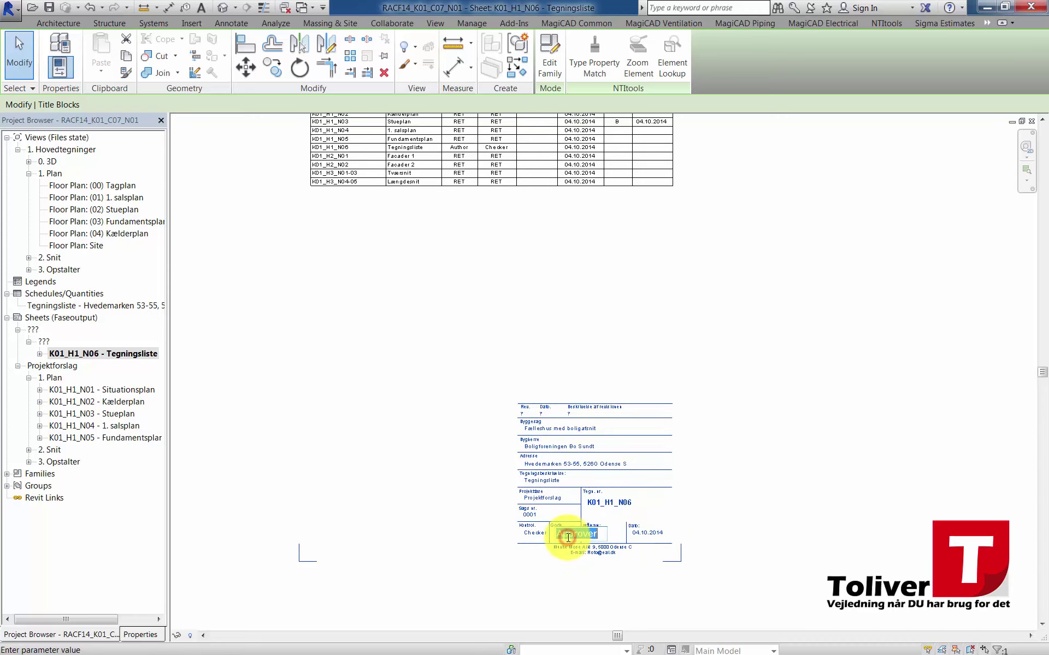
pyautogui.click(523, 538)
pyautogui.click(529, 534)
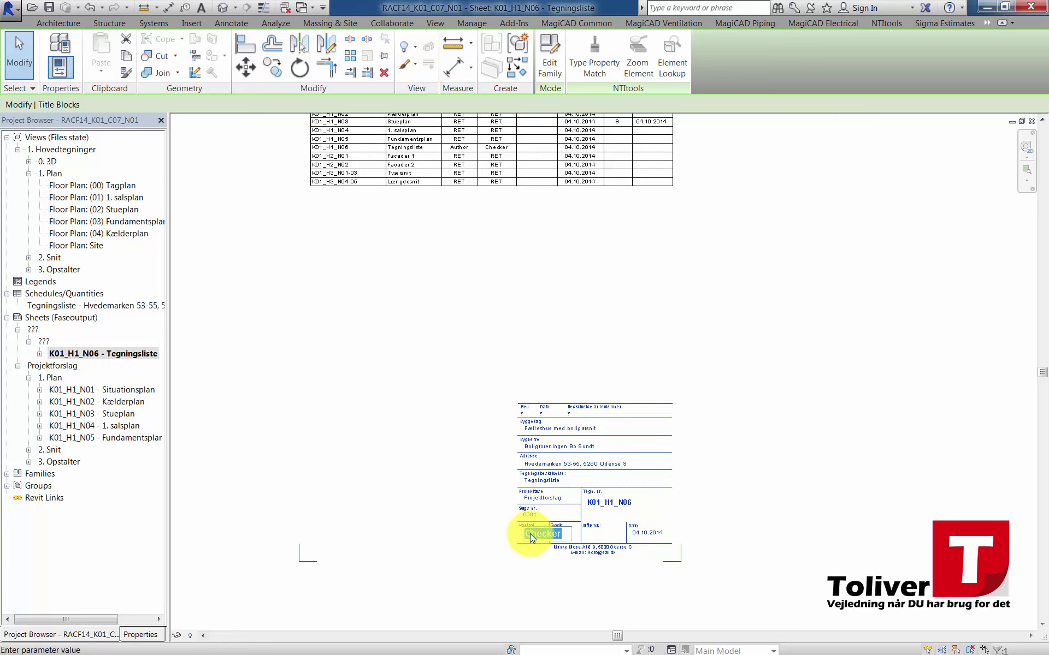
pyautogui.write('RET')
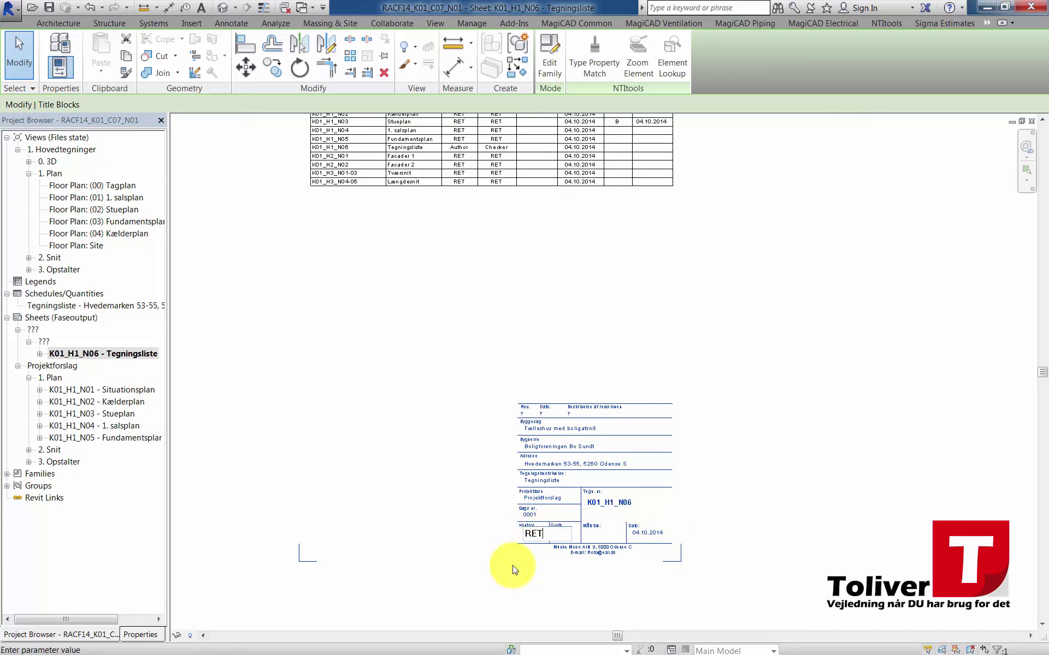
pyautogui.click(539, 545)
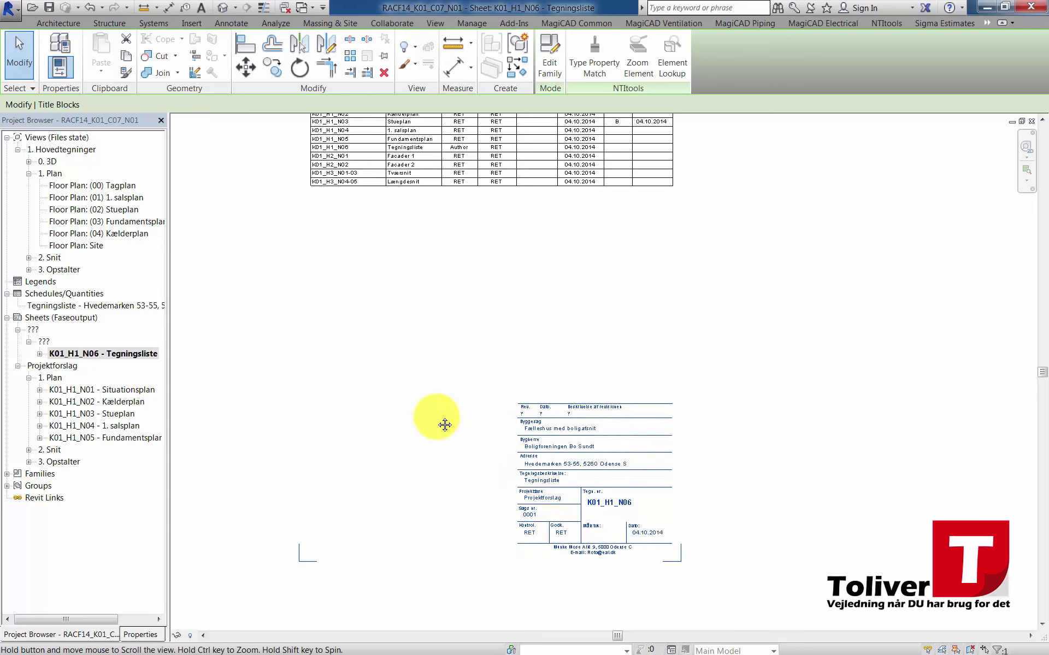
pyautogui.moveTo(444, 425); pyautogui.dragTo(468, 472, button='middle')
# Step: Zoom and pan until the whole Tegningsliste sheet, schedule and title block are visible
pyautogui.scroll(2, 546, 305)
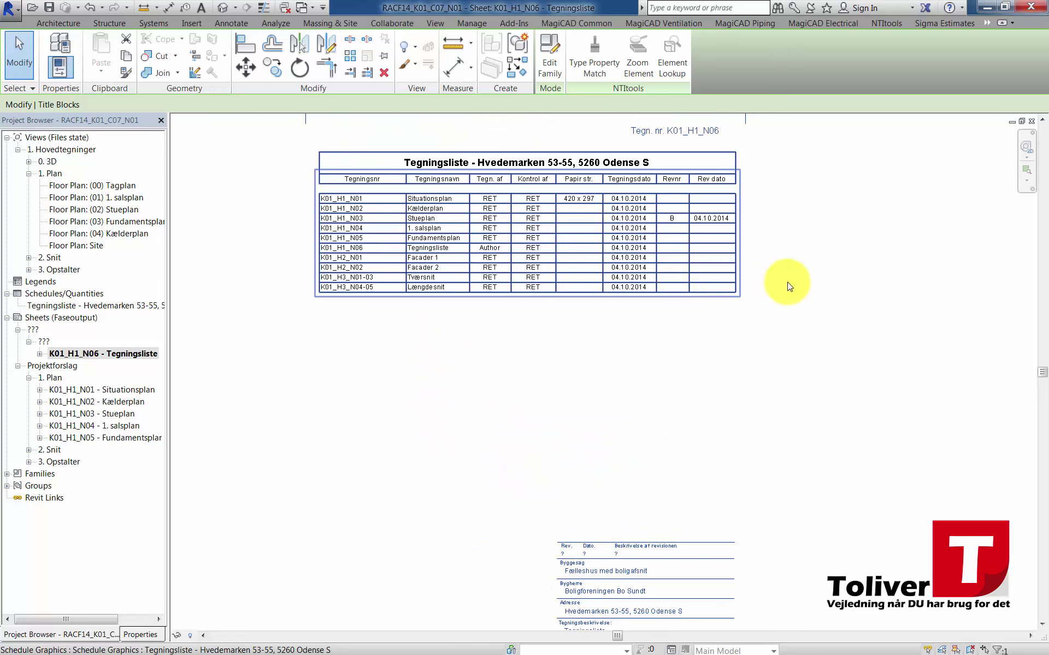
pyautogui.click(789, 287)
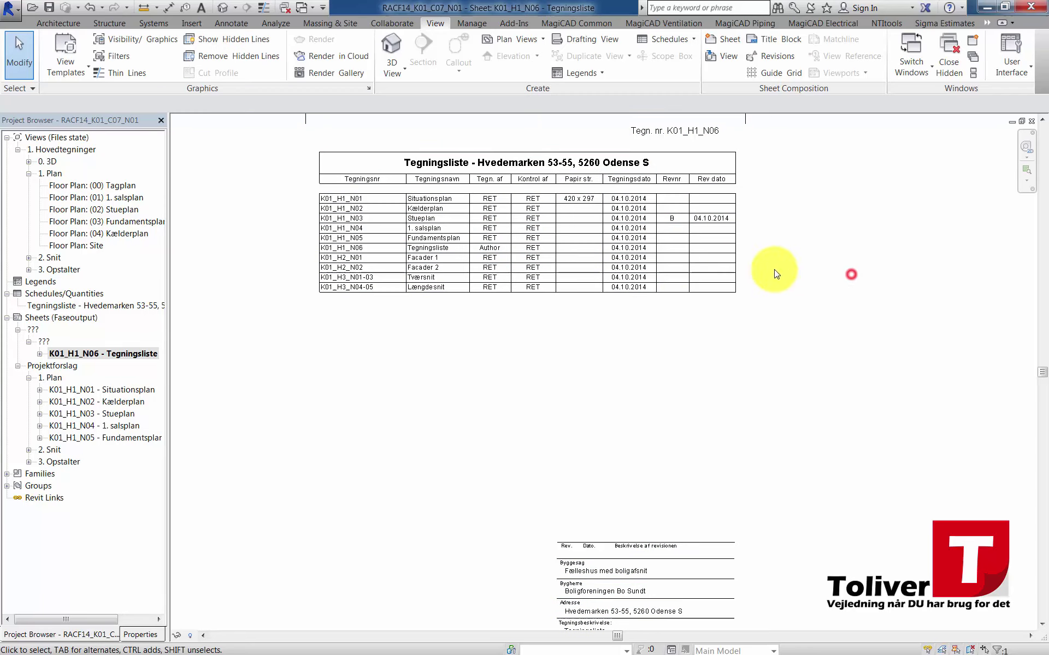
pyautogui.click(488, 256)
pyautogui.scroll(-2, 503, 437)
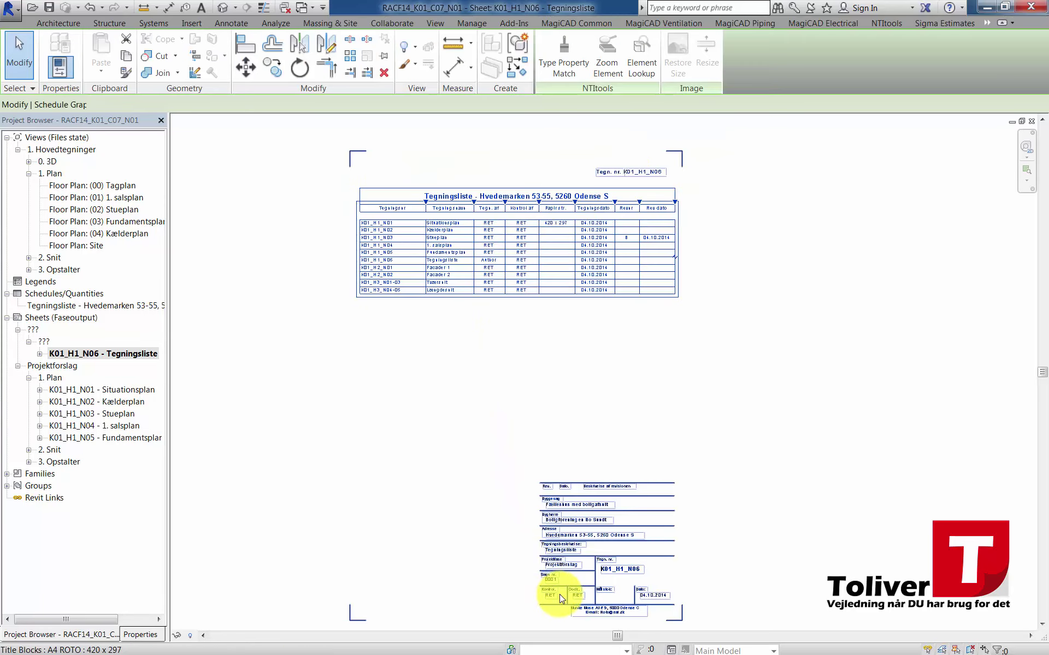
pyautogui.click(470, 451)
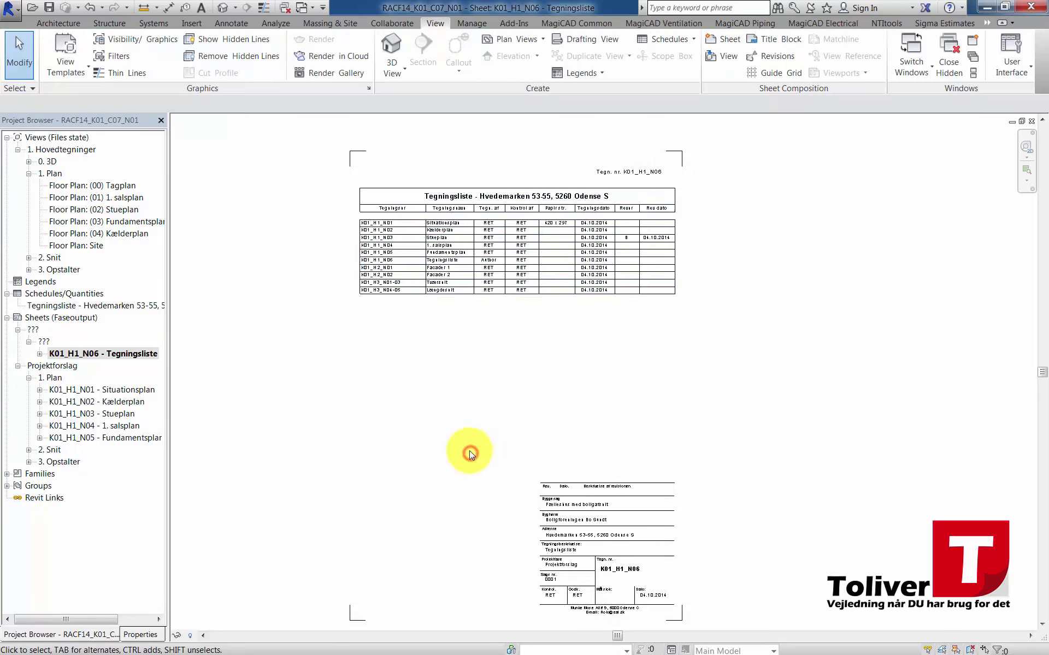
pyautogui.scroll(1, 444, 328)
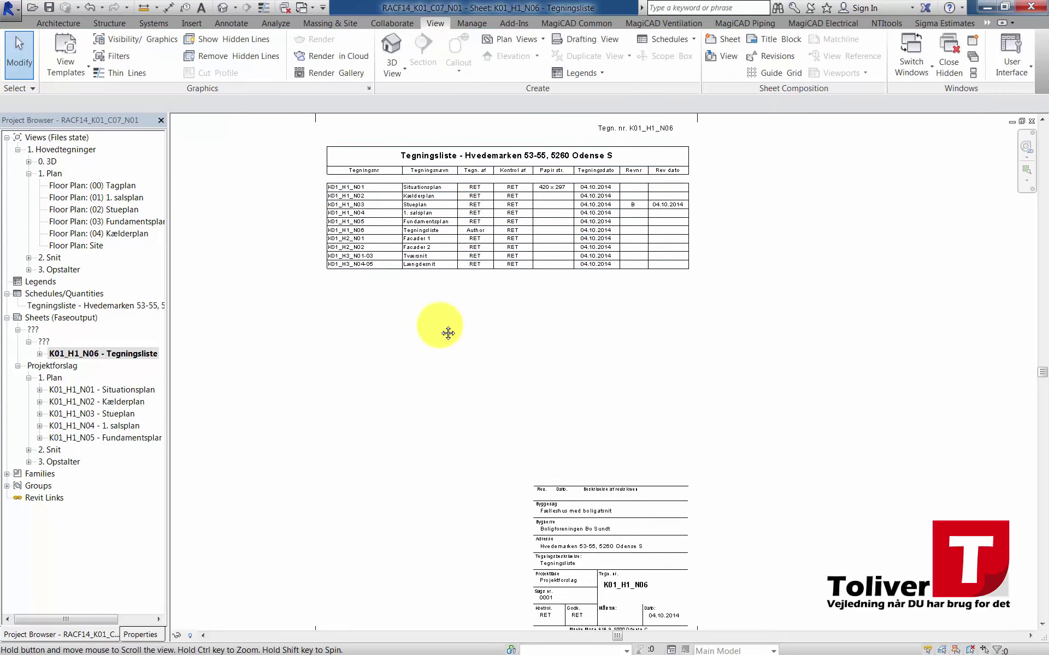
pyautogui.scroll(2, 468, 484)
pyautogui.scroll(1, 482, 513)
pyautogui.scroll(1, 508, 541)
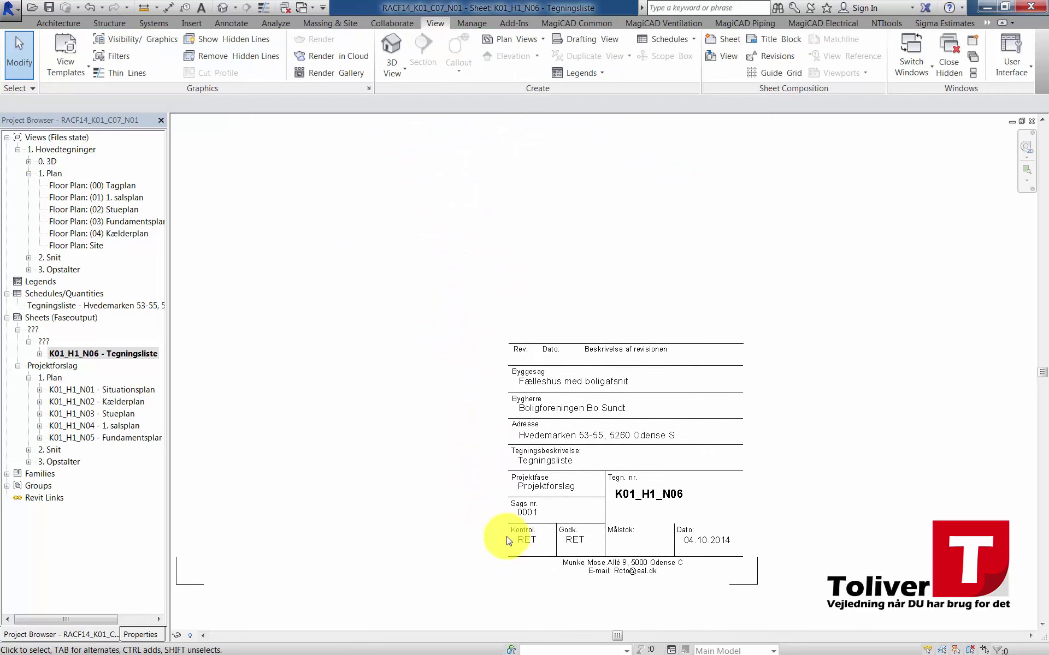
pyautogui.click(522, 546)
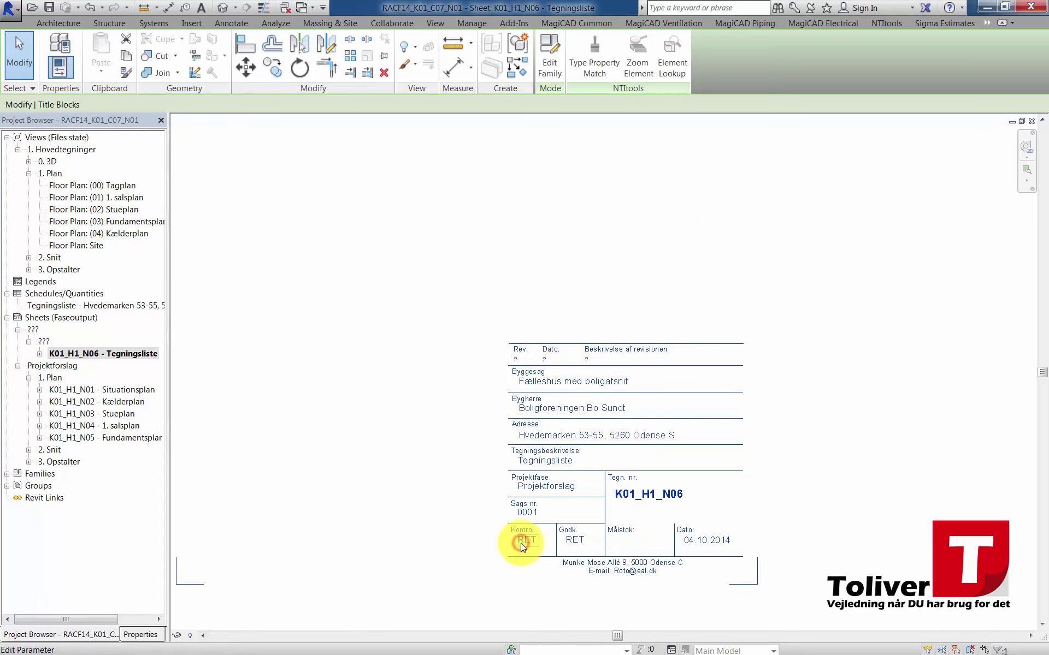
pyautogui.scroll(-1, 434, 328)
pyautogui.scroll(-2, 426, 295)
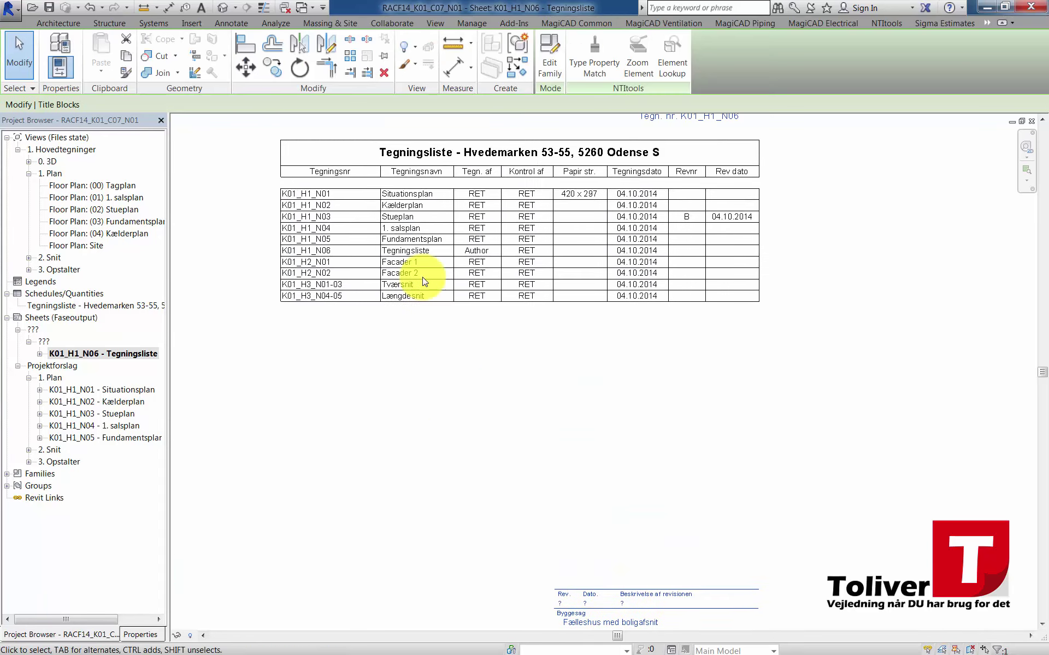
pyautogui.scroll(2, 479, 264)
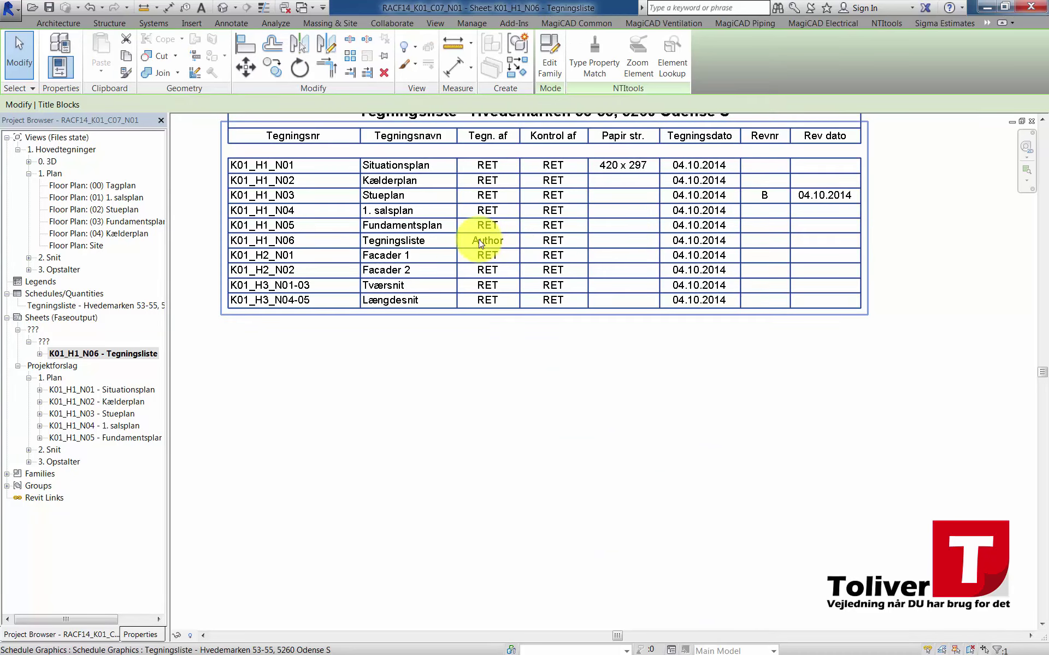
pyautogui.scroll(-3, 543, 468)
pyautogui.scroll(2, 475, 329)
pyautogui.scroll(1, 457, 504)
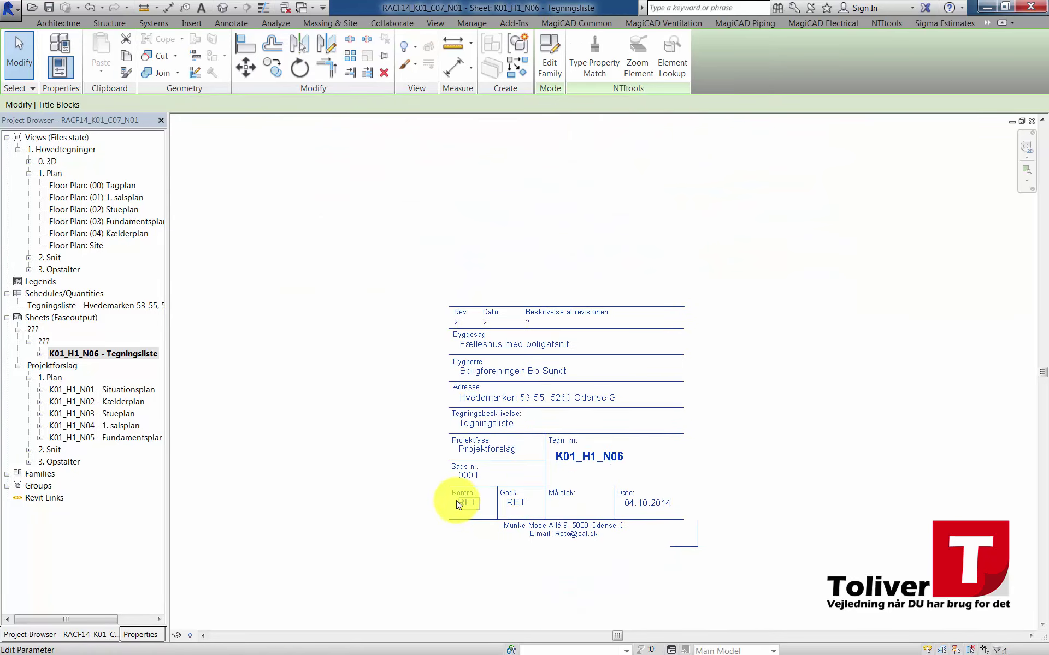
pyautogui.scroll(-2, 398, 206)
pyautogui.scroll(3, 398, 206)
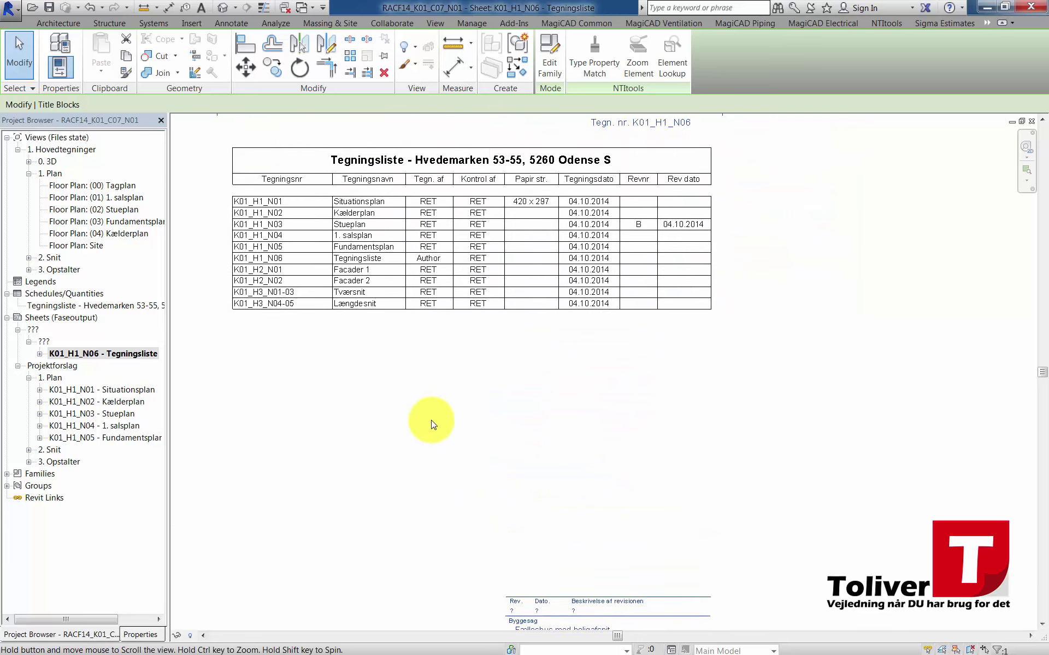
pyautogui.click(426, 262)
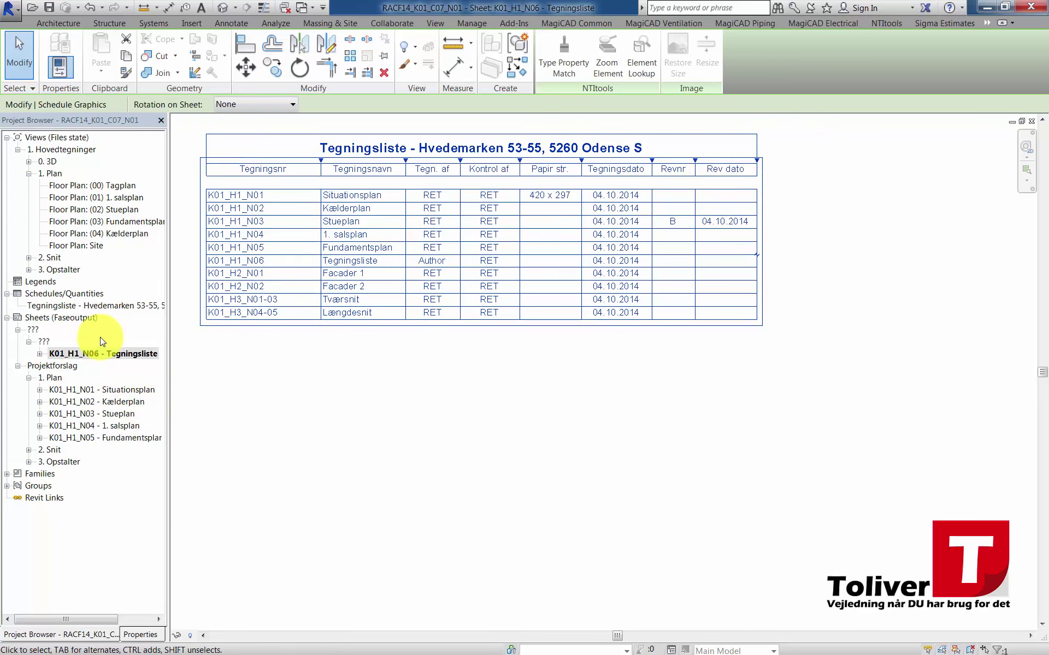
pyautogui.click(444, 454)
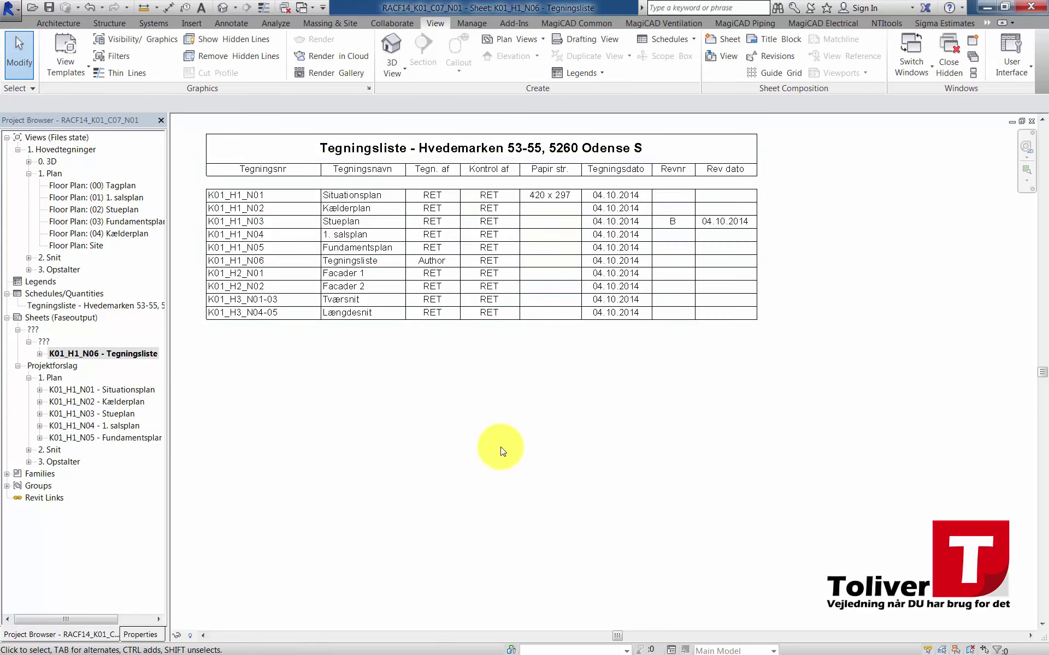
pyautogui.scroll(-1, 498, 450)
pyautogui.scroll(-1, 563, 471)
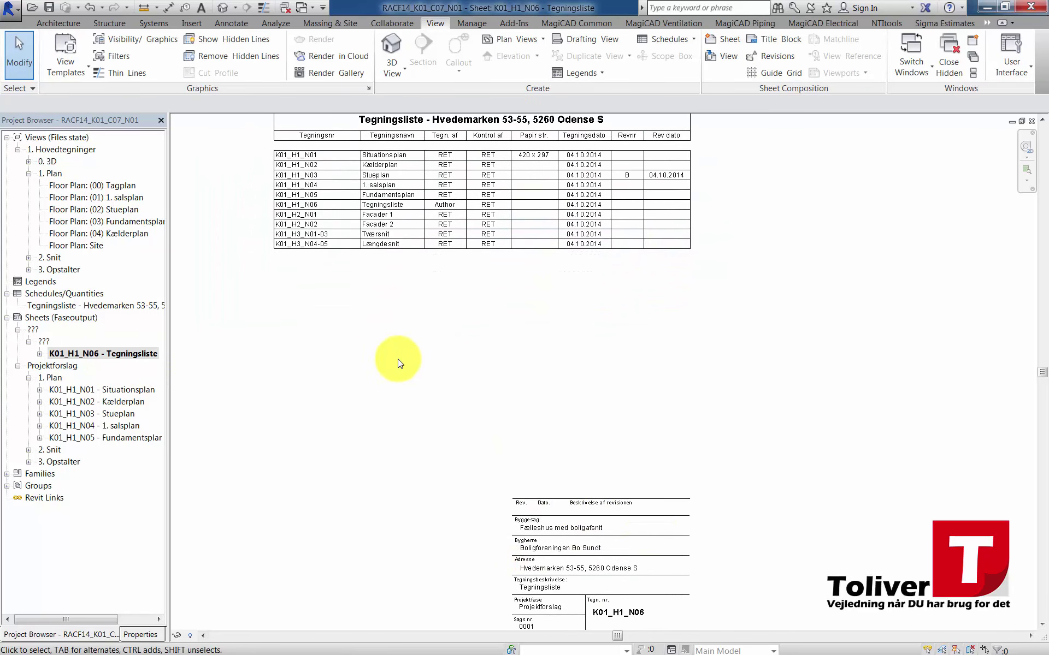
pyautogui.moveTo(398, 358)
pyautogui.mouseDown(button='middle')
pyautogui.moveTo(426, 440)
pyautogui.moveTo(387, 337)
pyautogui.mouseUp(button='middle')
pyautogui.scroll(-1, 370, 399)
pyautogui.scroll(-1, 386, 416)
pyautogui.scroll(-1, 387, 336)
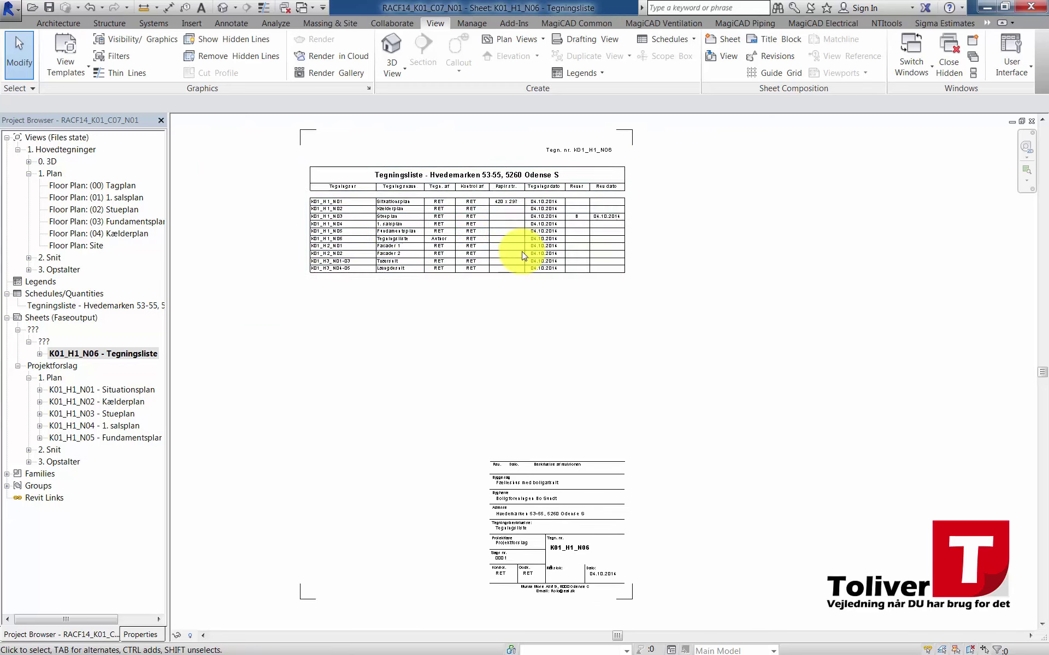
pyautogui.scroll(1, 577, 236)
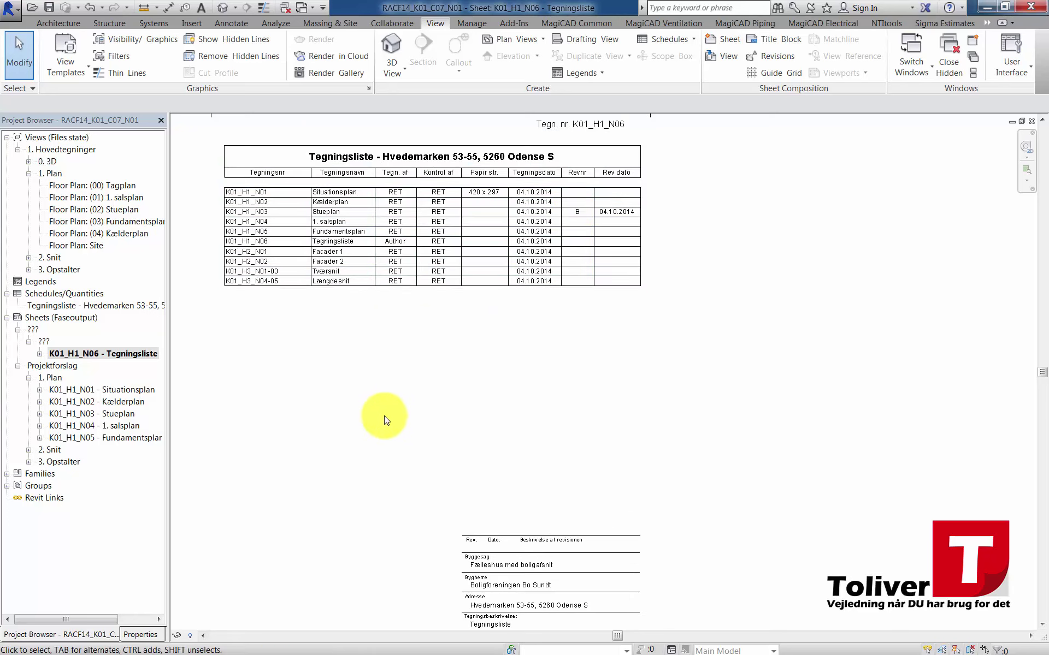
pyautogui.moveTo(393, 416); pyautogui.dragTo(472, 419, button='middle')
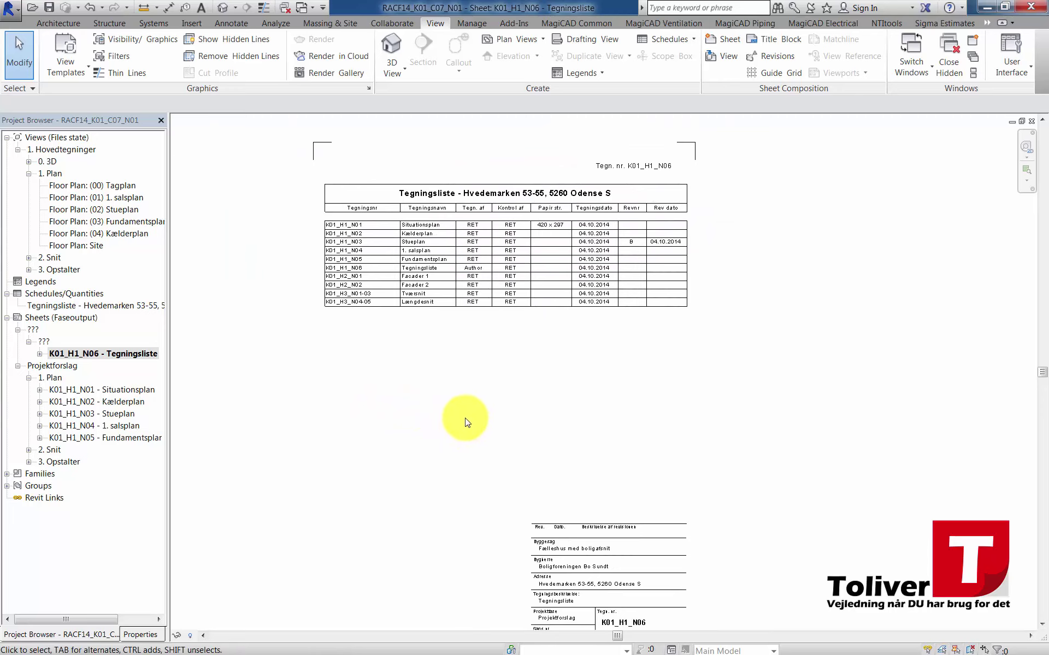
pyautogui.scroll(-1, 465, 404)
pyautogui.scroll(-1, 467, 390)
pyautogui.moveTo(467, 390); pyautogui.dragTo(467, 392, button='middle')
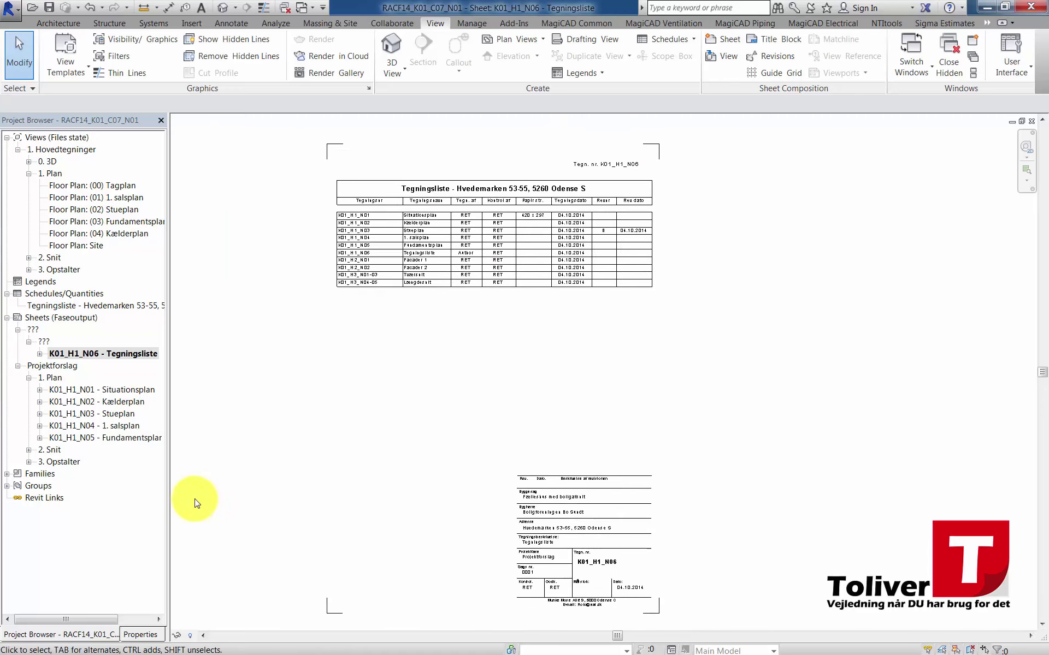
# Step: Add revision B 'Vinduet er flyttet -50' to the sheet's Revisions on Sheet
pyautogui.click(139, 635)
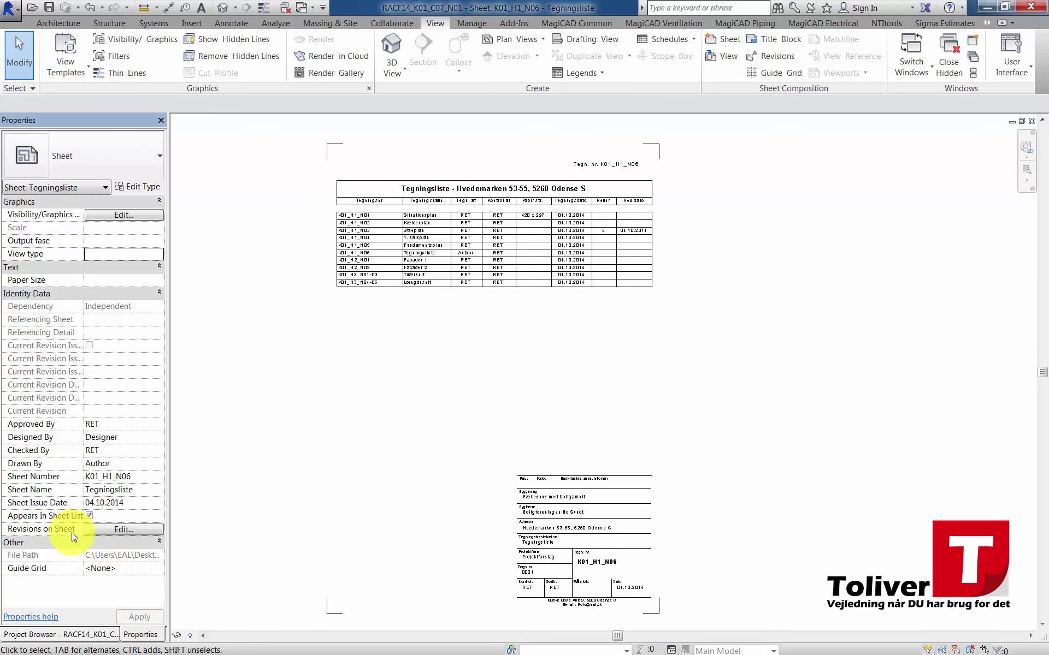
pyautogui.click(114, 529)
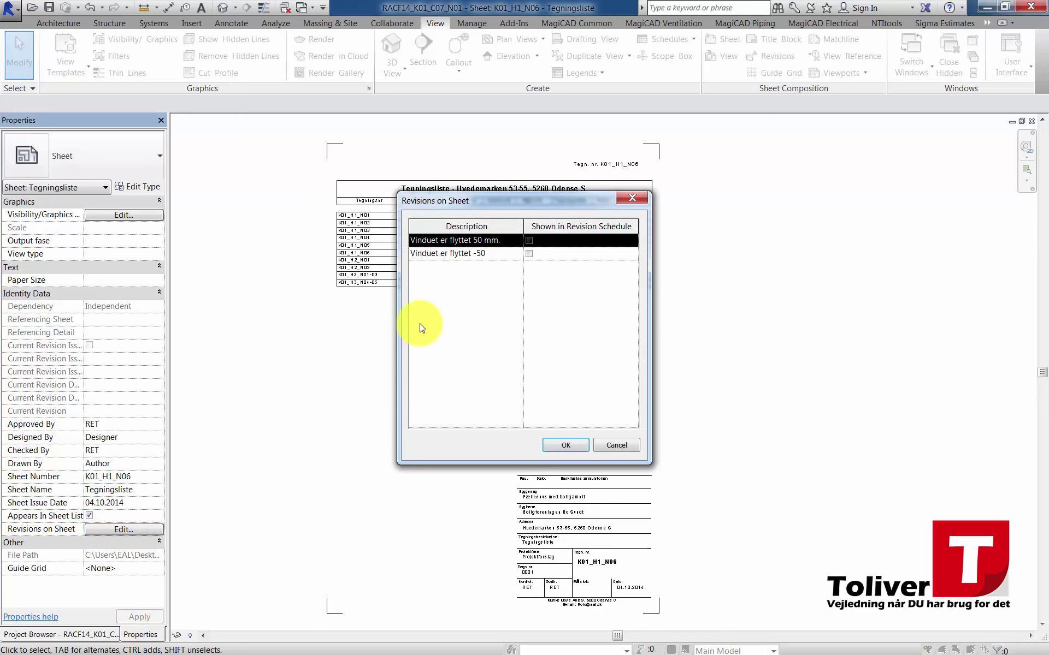
pyautogui.click(527, 238)
pyautogui.click(528, 254)
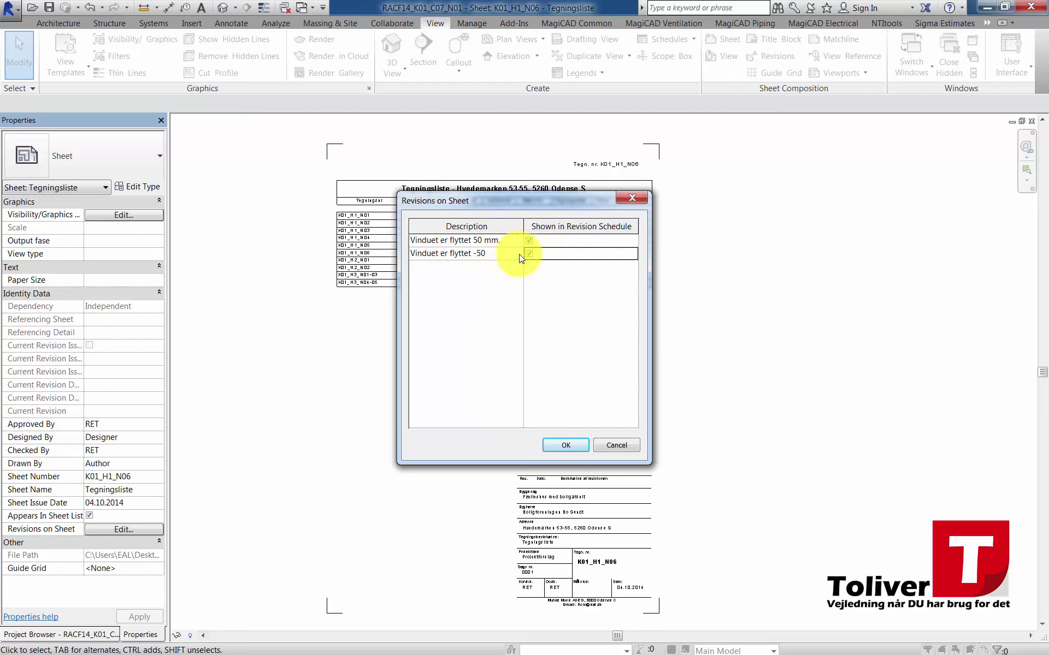
pyautogui.click(555, 443)
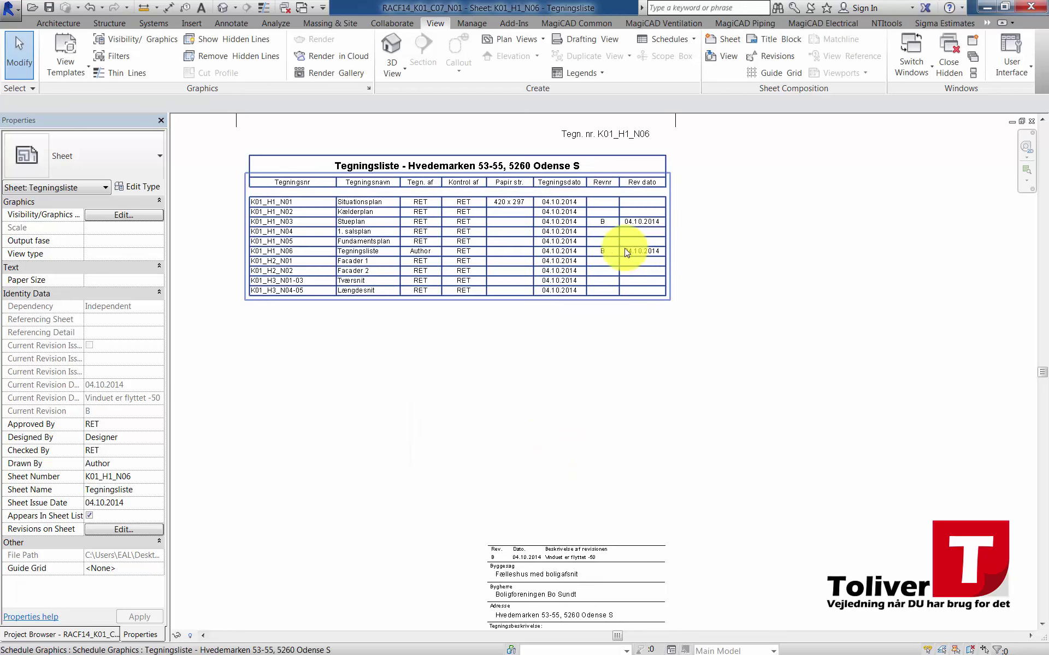
pyautogui.scroll(1, 609, 259)
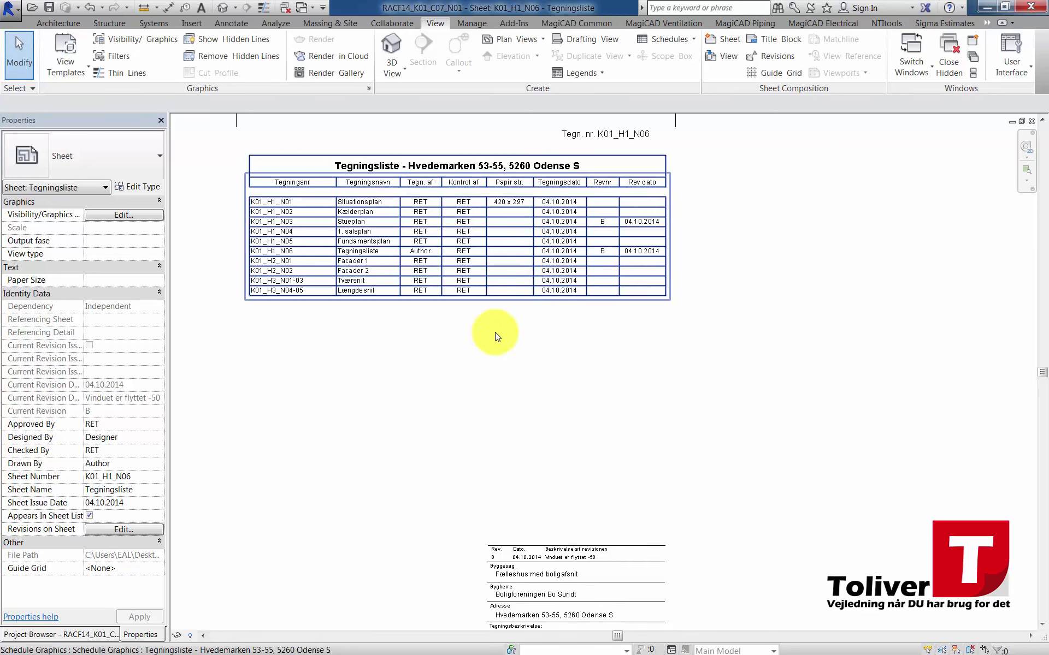
pyautogui.scroll(-1, 393, 387)
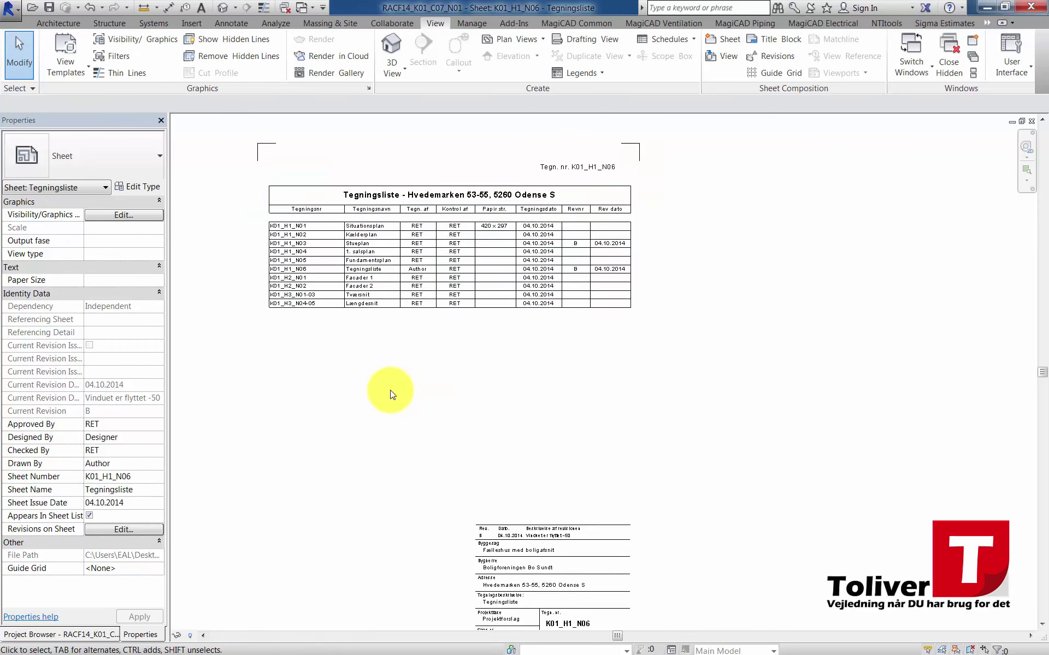
# Step: Rename sheet K01_H1_N06 in the Project Browser to number K01_H0_N00
pyautogui.click(90, 634)
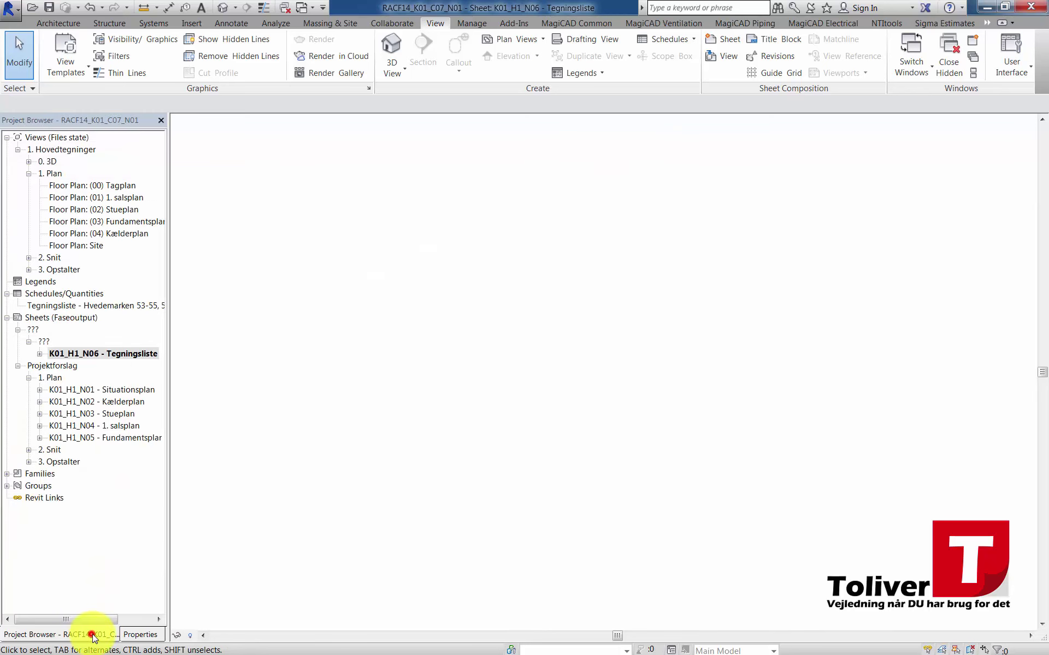
pyautogui.click(78, 355)
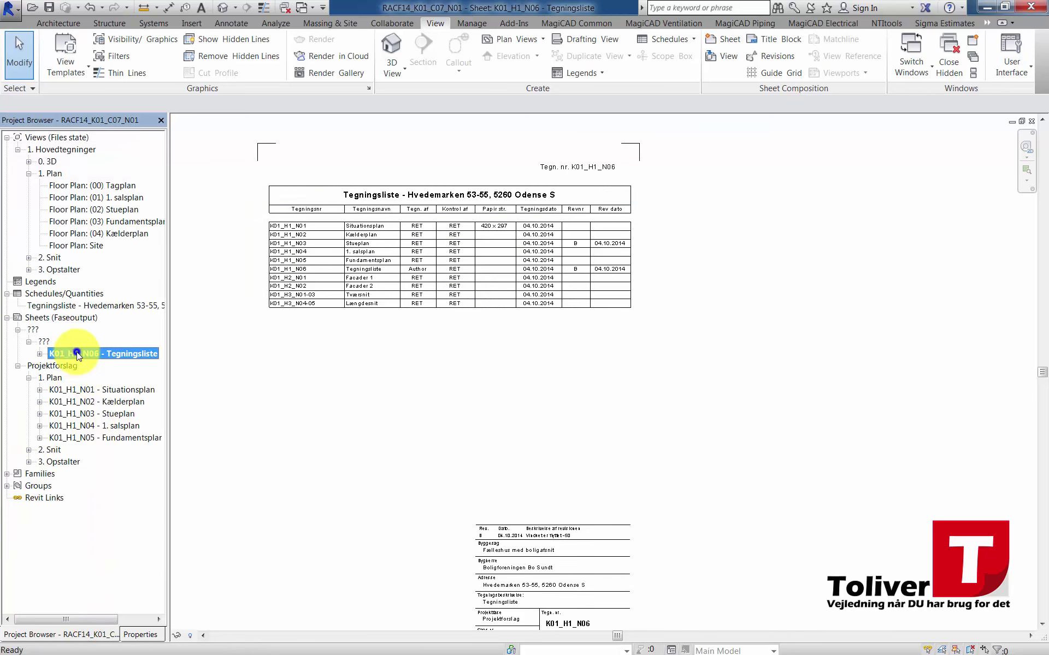
pyautogui.rightClick(77, 353)
pyautogui.click(130, 499)
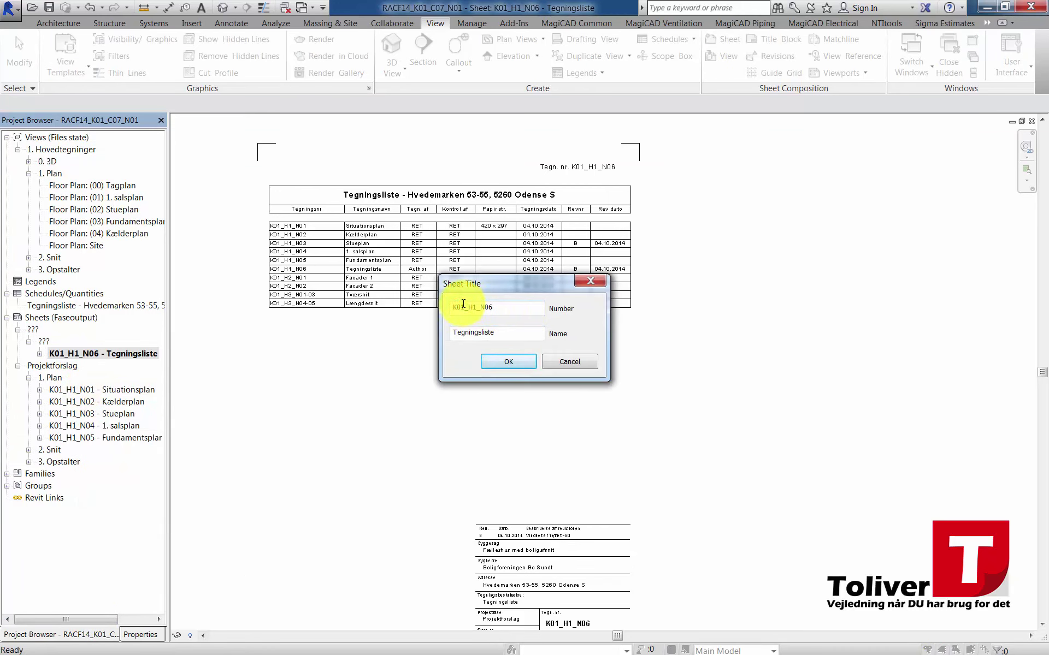
pyautogui.moveTo(473, 308); pyautogui.dragTo(494, 310)
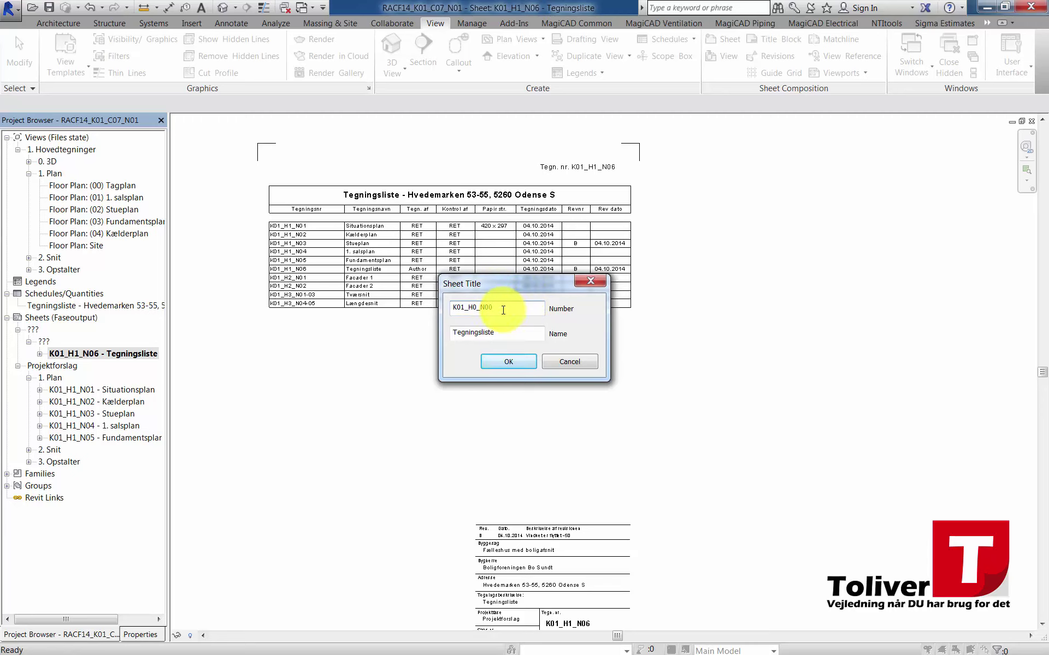
pyautogui.click(508, 364)
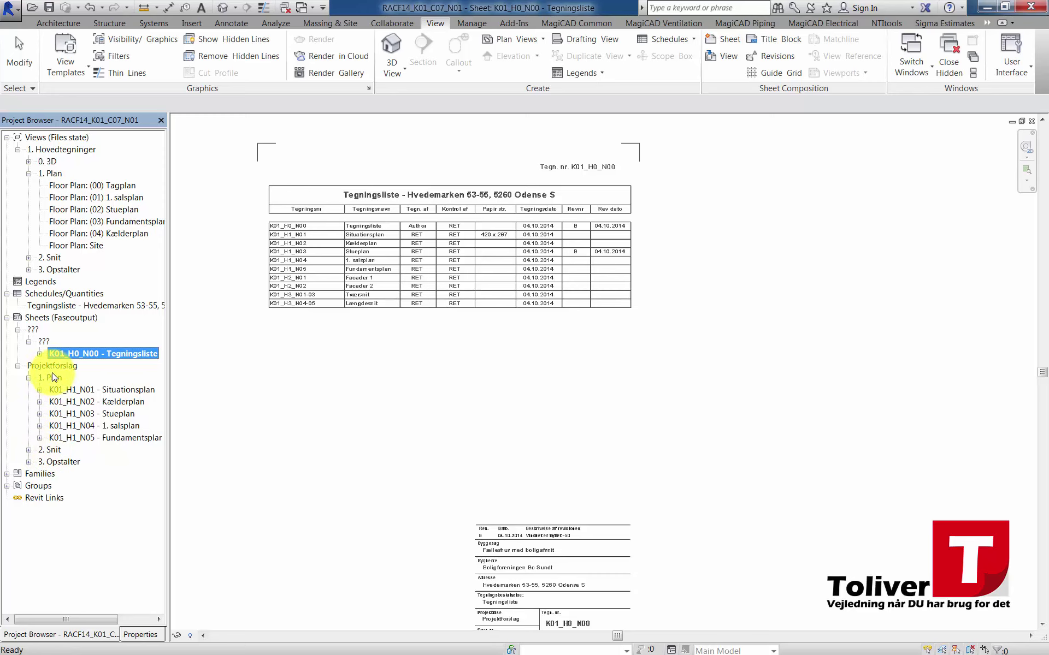
# Step: Set the sheet's Output fase to Projektforslag and View type to 0. Generelt, then apply
pyautogui.click(136, 635)
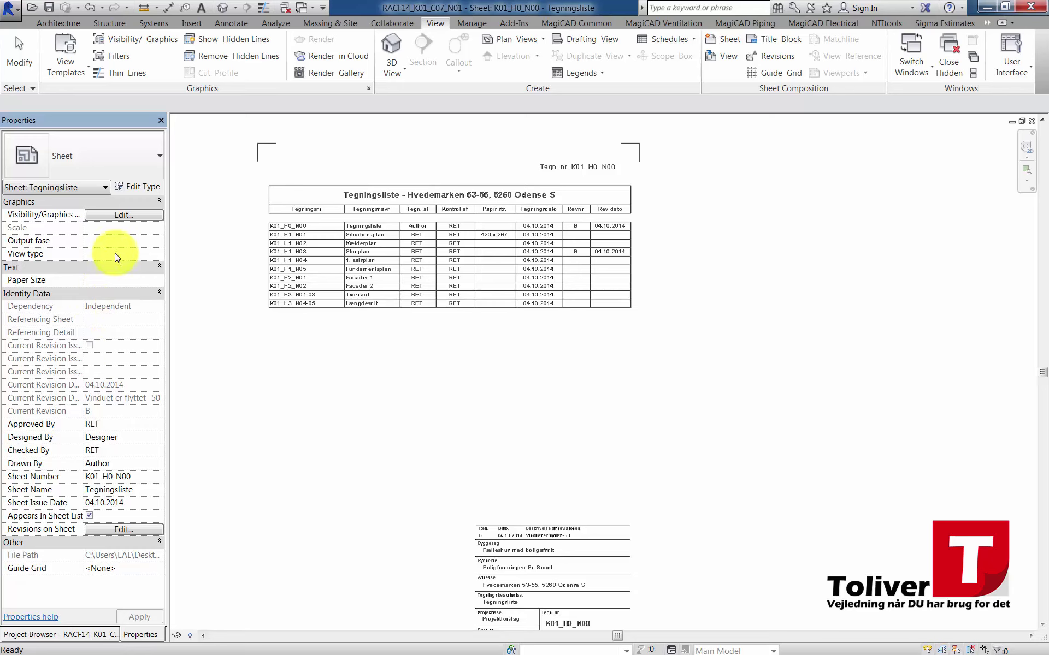
pyautogui.click(157, 251)
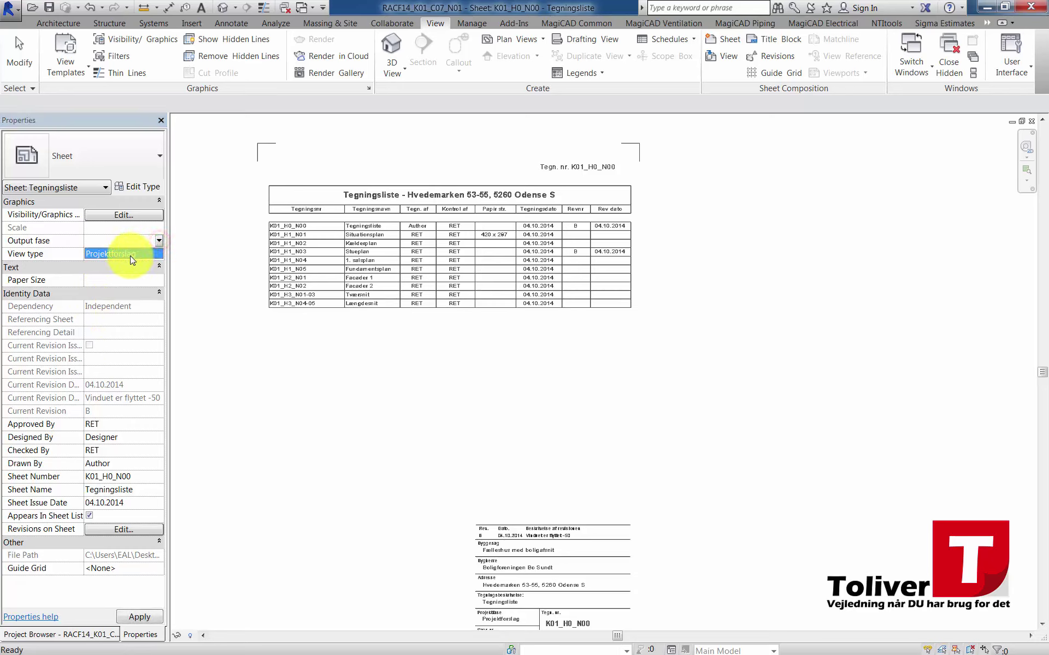
pyautogui.click(131, 254)
pyautogui.click(155, 255)
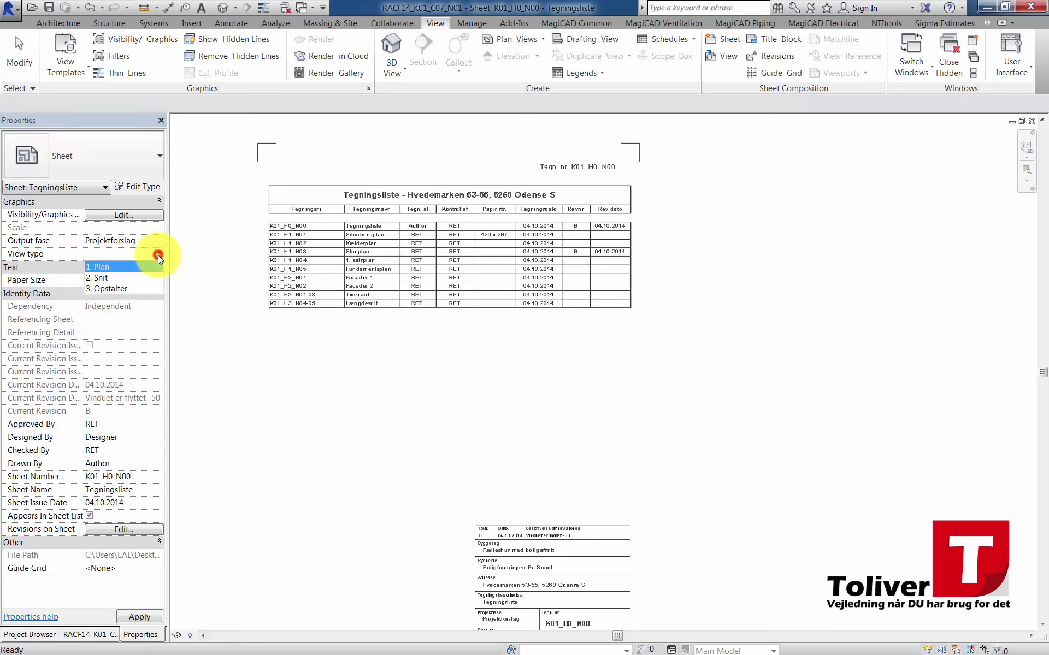
pyautogui.click(104, 254)
pyautogui.write('0. Generelt')
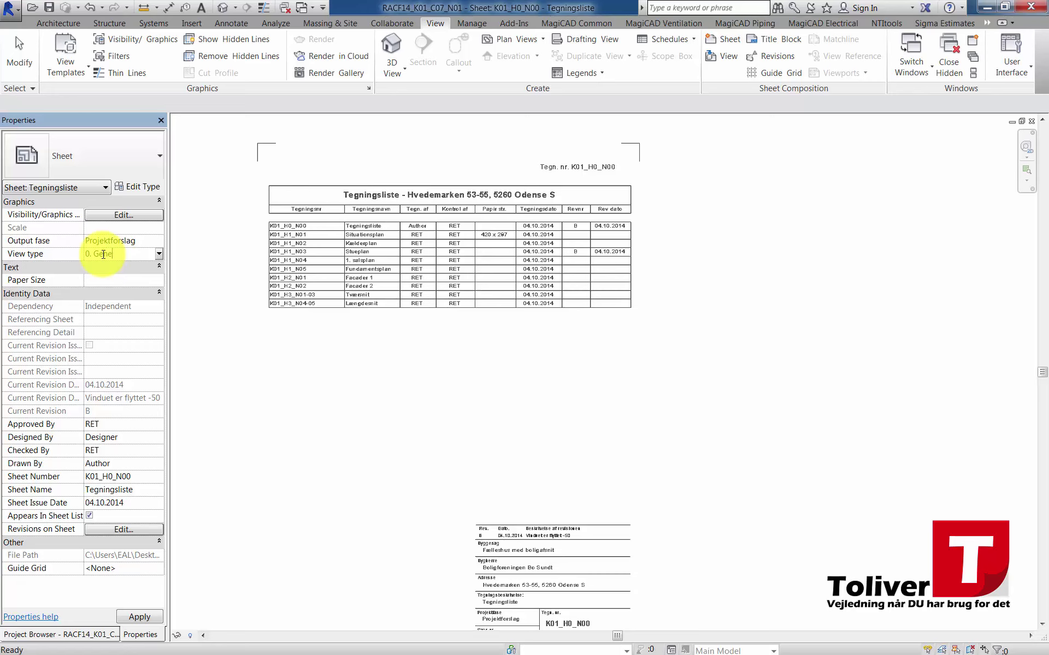
pyautogui.click(128, 618)
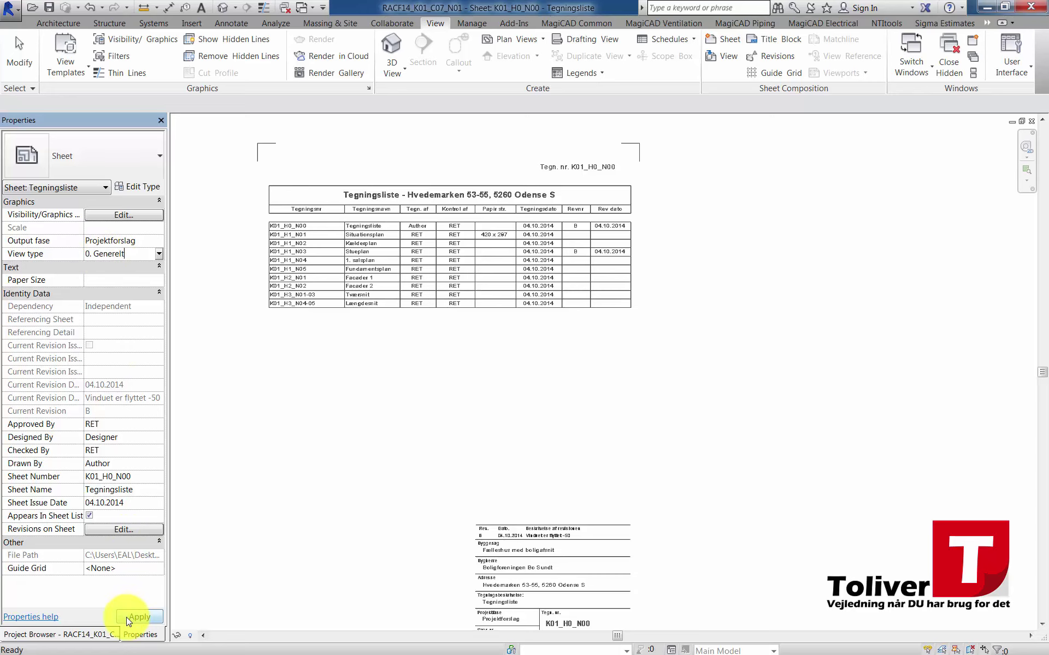
# Step: Check that K01_H0_N00 now sits under Projektforslag › 0. Generelt in the Project Browser
pyautogui.click(84, 633)
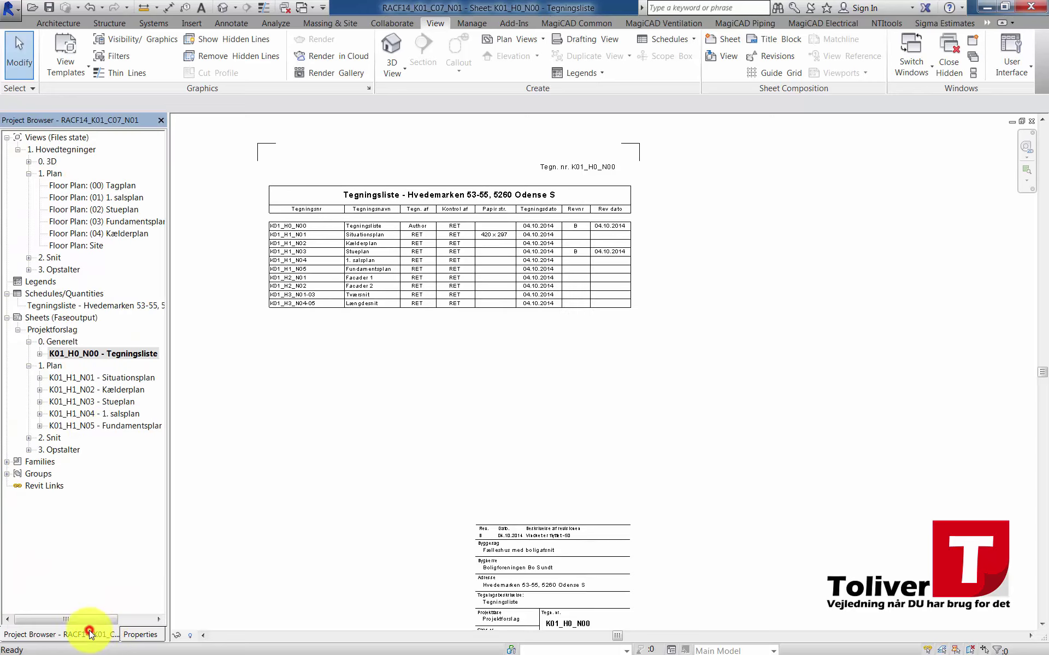
pyautogui.click(39, 356)
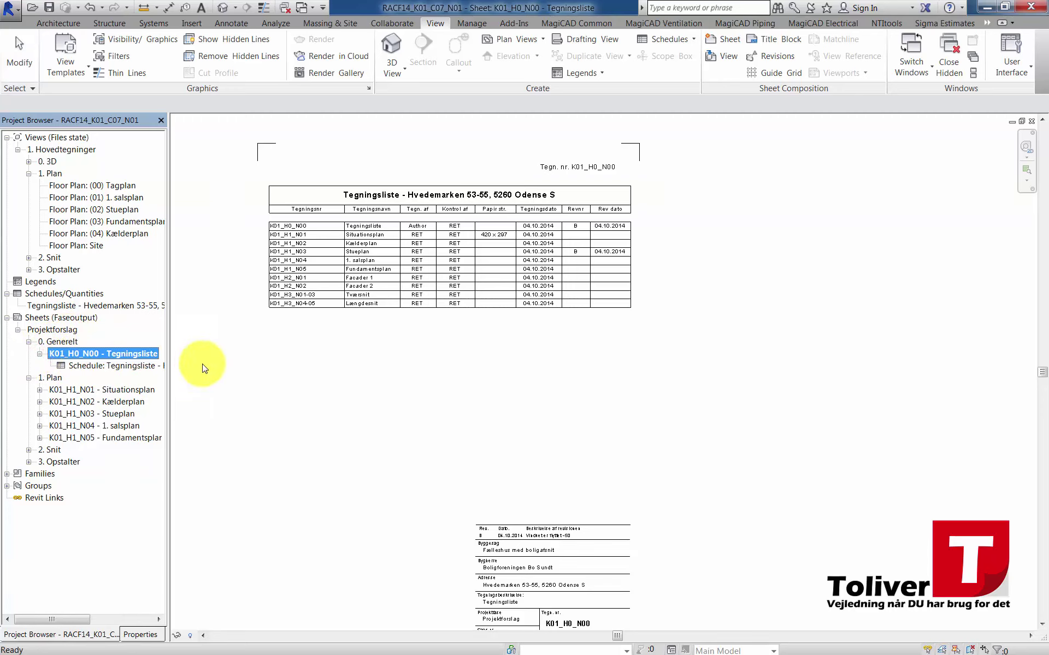
pyautogui.click(38, 356)
pyautogui.click(283, 375)
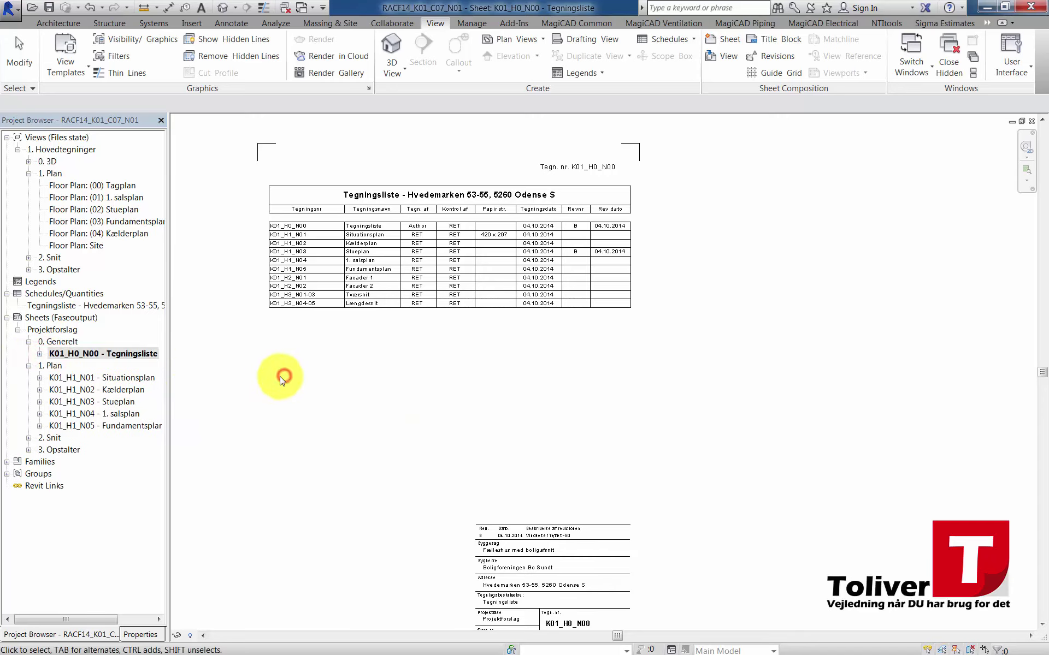
pyautogui.scroll(-1, 333, 336)
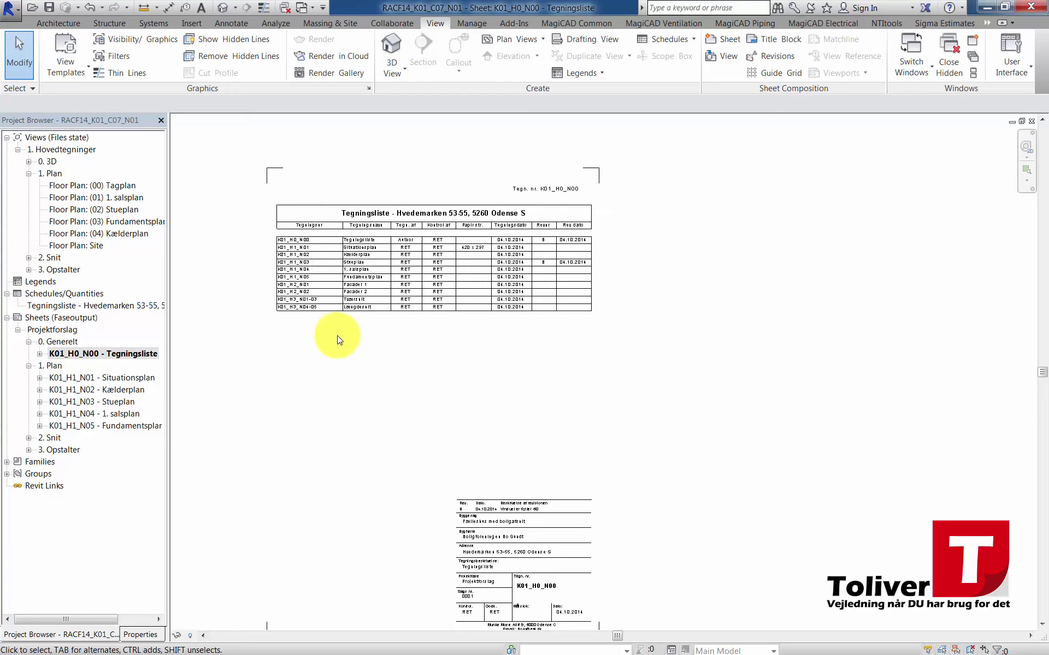